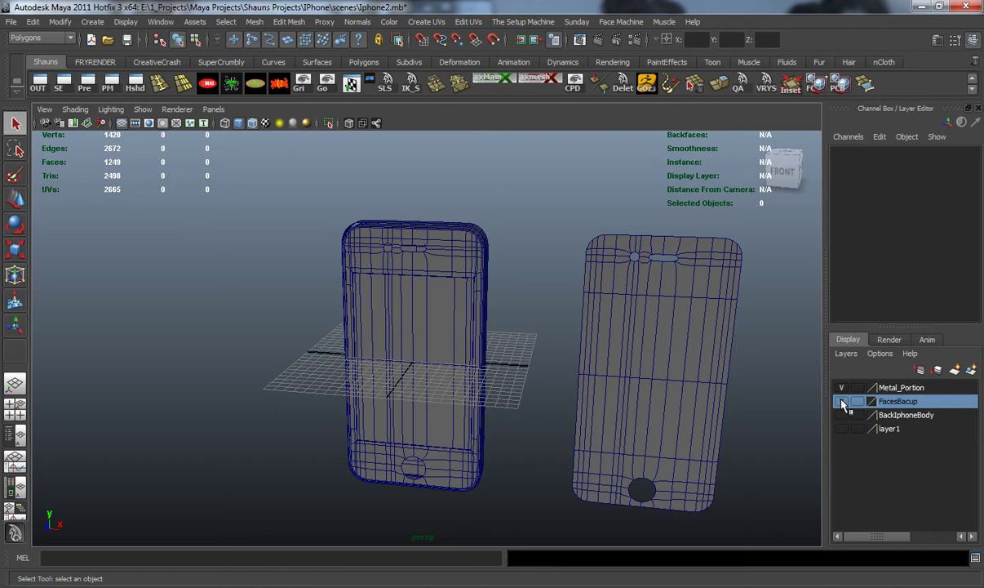
# Step: Hide the FacesBacup layer and select the metal band around the phone
pyautogui.click(844, 403)
pyautogui.keyDown('alt'); pyautogui.moveTo(541, 390); pyautogui.dragTo(496, 401); pyautogui.keyUp('alt')
pyautogui.click(440, 260)
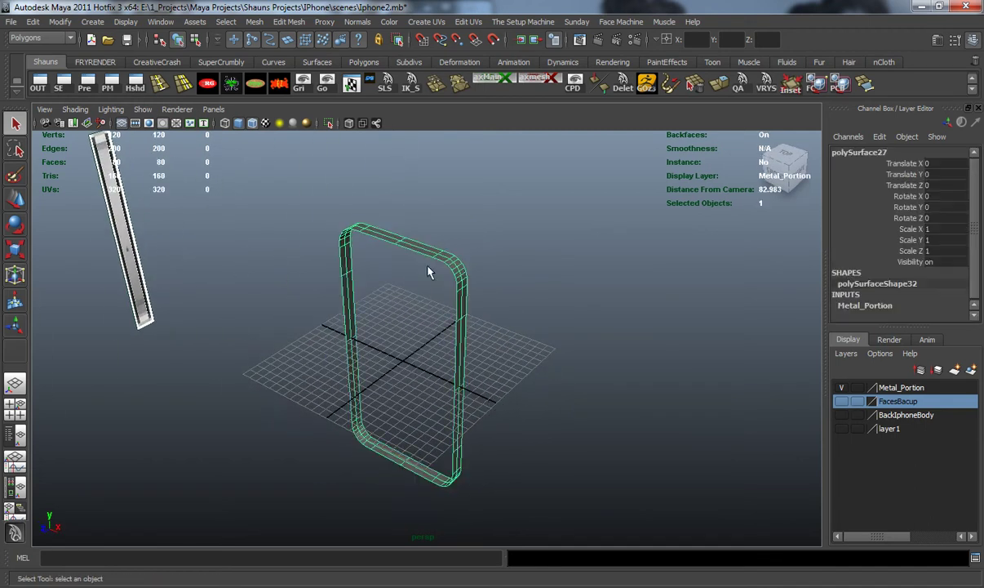
pyautogui.keyDown('alt'); pyautogui.moveTo(332, 377); pyautogui.dragTo(288, 356); pyautogui.keyUp('alt')
# Step: Examine the top and right-side reference images for the details the metal band needs, such as jack, seam and buttons
pyautogui.press('space')
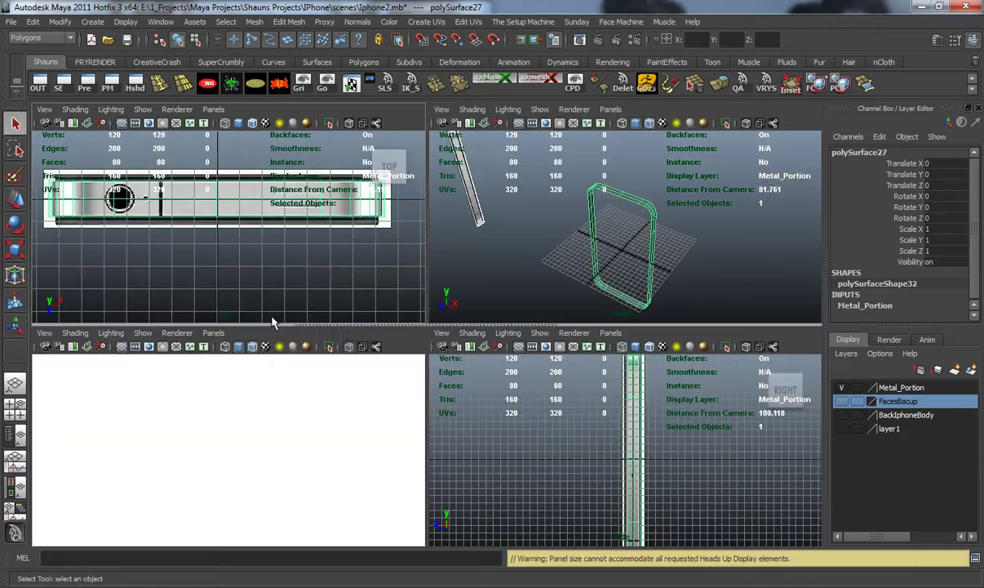
pyautogui.press('space')
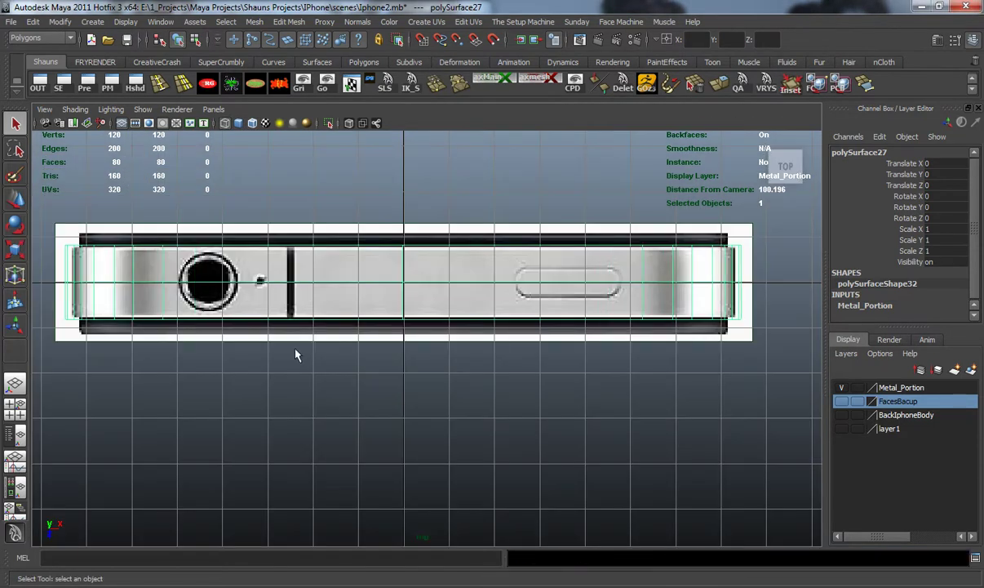
pyautogui.click(306, 350)
pyautogui.keyDown('alt'); pyautogui.moveTo(610, 309); pyautogui.dragTo(563, 314, button='middle'); pyautogui.keyUp('alt')
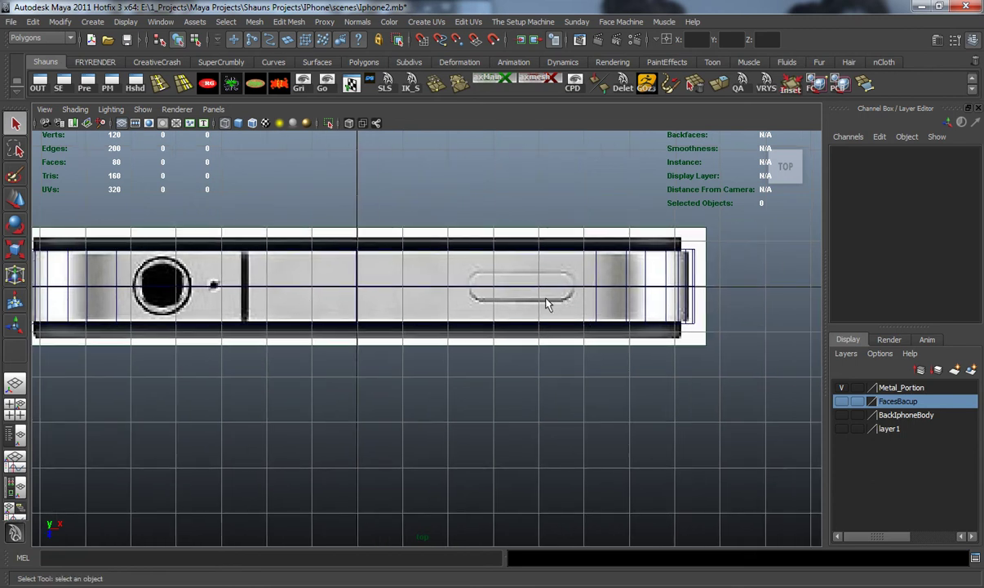
pyautogui.press('space')
pyautogui.press('space')
pyautogui.keyDown('alt'); pyautogui.moveTo(512, 410); pyautogui.dragTo(519, 313, button='middle'); pyautogui.keyUp('alt')
pyautogui.scroll(4, 520, 313)
pyautogui.keyDown('alt'); pyautogui.moveTo(518, 267); pyautogui.dragTo(476, 368, button='middle'); pyautogui.keyUp('alt')
pyautogui.scroll(4, 512, 392)
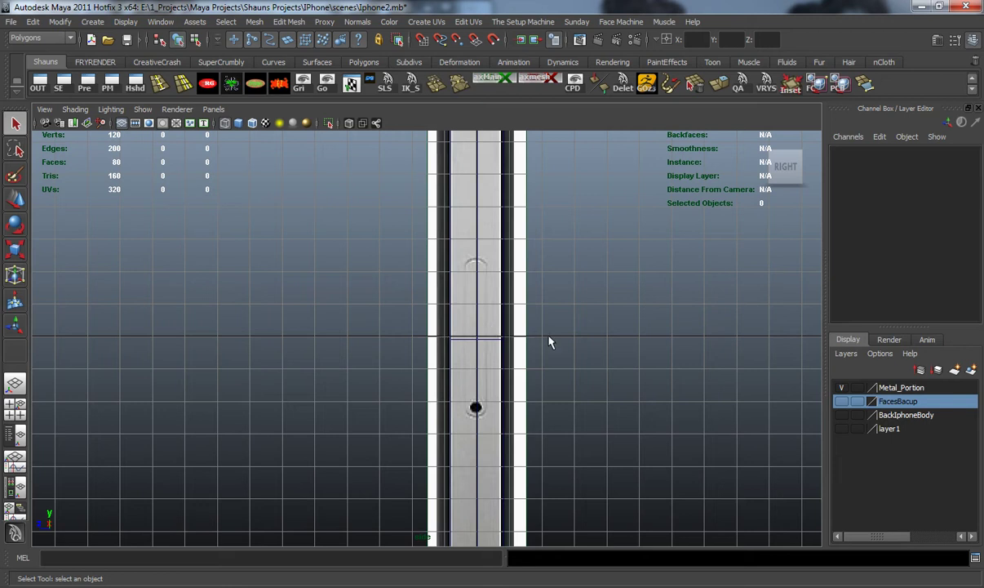
pyautogui.scroll(-3, 467, 310)
pyautogui.keyDown('alt'); pyautogui.moveTo(463, 312); pyautogui.dragTo(483, 369); pyautogui.keyUp('alt')
pyautogui.scroll(-3, 483, 334)
pyautogui.keyDown('alt'); pyautogui.moveTo(483, 338); pyautogui.dragTo(483, 378, button='middle'); pyautogui.keyUp('alt')
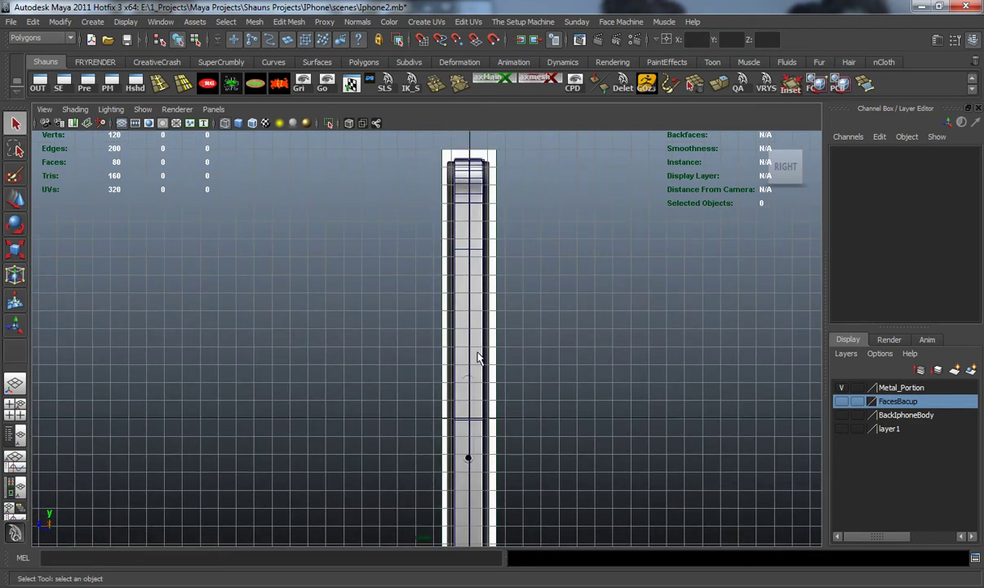
pyautogui.keyDown('alt'); pyautogui.moveTo(409, 370); pyautogui.dragTo(435, 350, button='middle'); pyautogui.keyUp('alt')
pyautogui.scroll(-1, 426, 284)
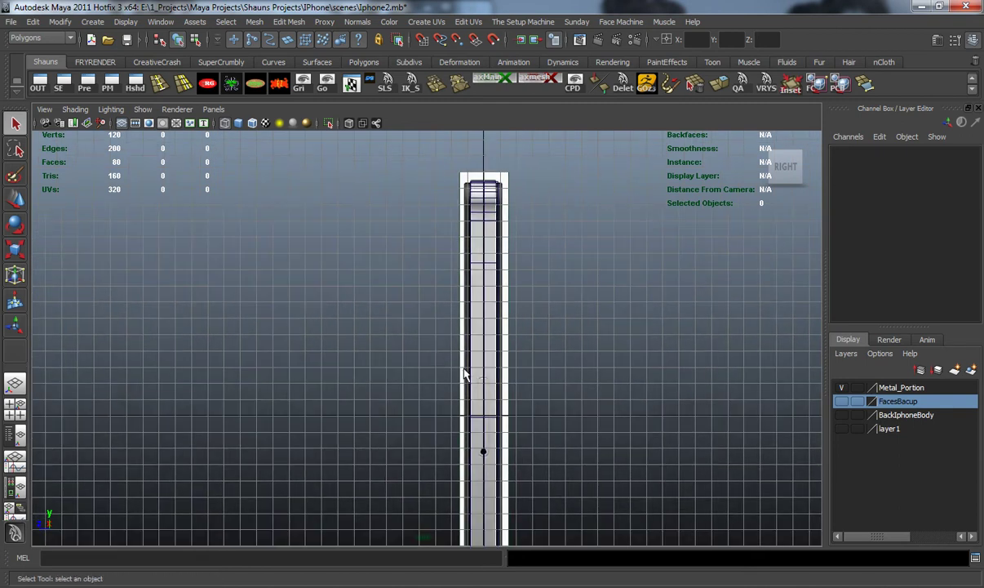
# Step: Insert an edge loop across the metal band through the centre of the headphone jack in the top view
pyautogui.click(486, 291)
pyautogui.press('space')
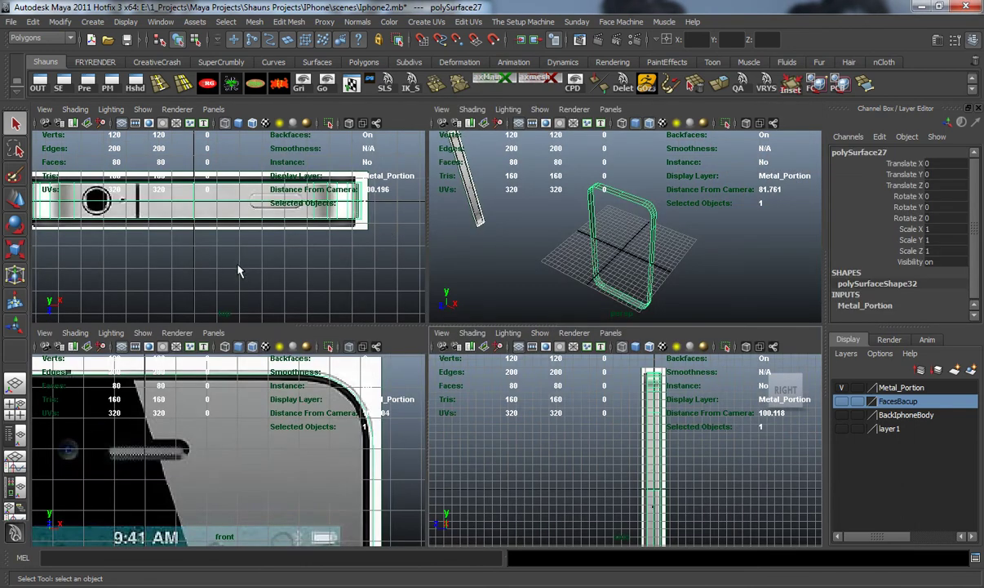
pyautogui.press('space')
pyautogui.keyDown('alt'); pyautogui.moveTo(213, 277); pyautogui.dragTo(437, 323, button='middle'); pyautogui.keyUp('alt')
pyautogui.scroll(2, 388, 253)
pyautogui.press('1')
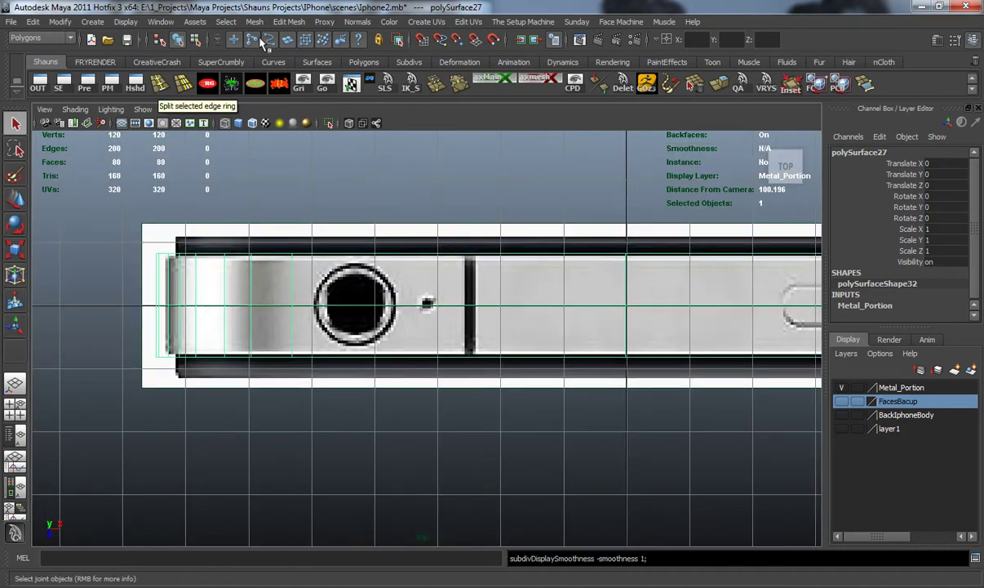
pyautogui.click(290, 23)
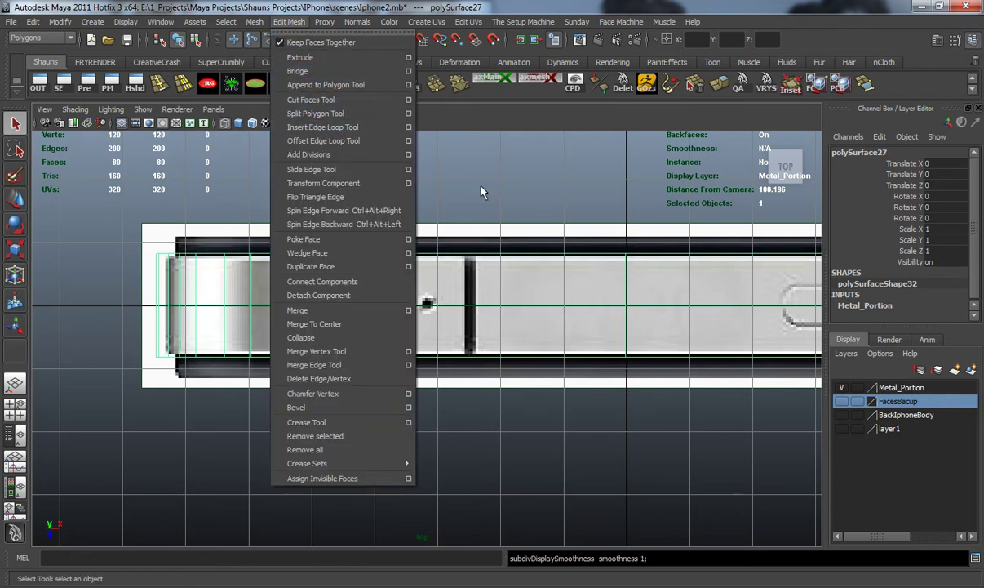
pyautogui.click(156, 83)
pyautogui.keyDown('alt'); pyautogui.moveTo(305, 240); pyautogui.dragTo(333, 237, button='middle'); pyautogui.keyUp('alt')
pyautogui.keyDown('alt'); pyautogui.moveTo(333, 238); pyautogui.dragTo(342, 278, button='right'); pyautogui.keyUp('alt')
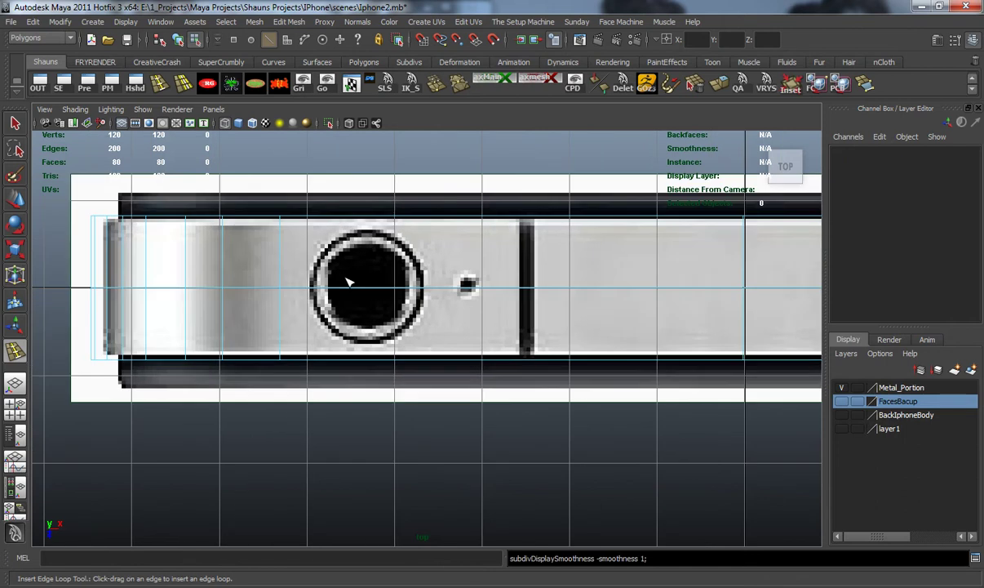
pyautogui.click(333, 288)
pyautogui.moveTo(356, 291); pyautogui.dragTo(369, 290)
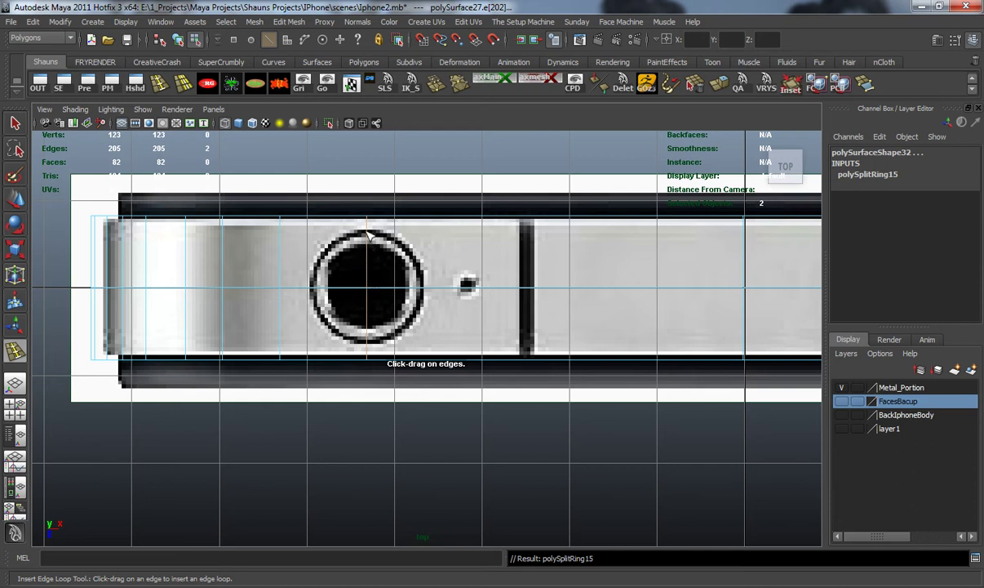
# Step: Insert edge loops along the upper, lower, left and right edges of the headphone jack circle
pyautogui.moveTo(367, 226); pyautogui.dragTo(366, 229)
pyautogui.moveTo(366, 300); pyautogui.dragTo(368, 346)
pyautogui.moveTo(345, 285); pyautogui.dragTo(308, 286)
pyautogui.click(320, 287)
pyautogui.hotkey('ctrl', 'z')
pyautogui.moveTo(378, 287); pyautogui.dragTo(424, 290)
# Step: Insert three edge loops across the band at the sides and centre of the small hole beside the headphone jack
pyautogui.keyDown('alt'); pyautogui.moveTo(457, 307); pyautogui.dragTo(398, 310, button='middle'); pyautogui.keyUp('alt')
pyautogui.scroll(4, 411, 304)
pyautogui.moveTo(386, 257); pyautogui.dragTo(409, 262)
pyautogui.keyDown('alt'); pyautogui.moveTo(489, 286); pyautogui.dragTo(419, 303, button='middle'); pyautogui.keyUp('alt')
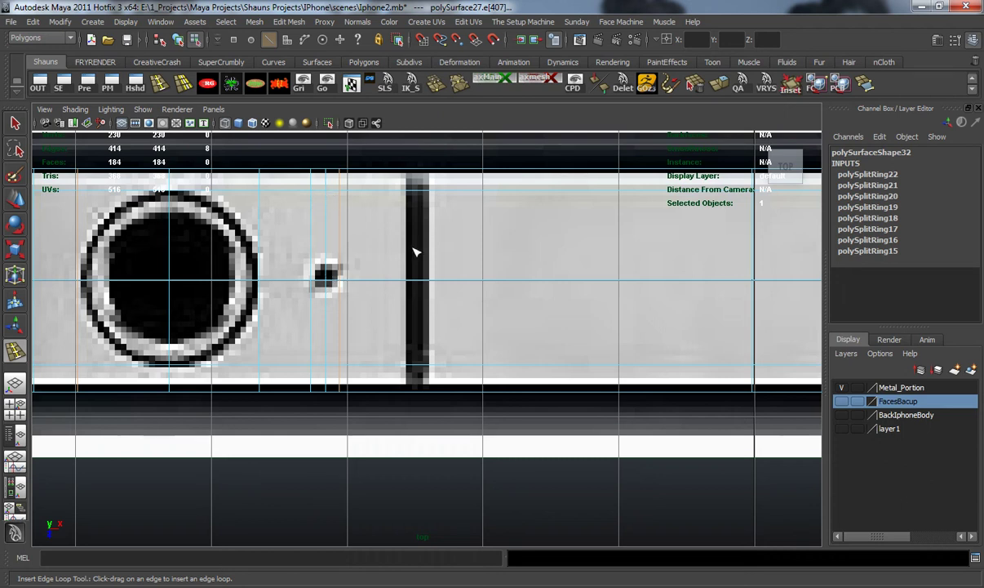
# Step: Insert edge loops along both sides of the black seam in the top of the band
pyautogui.keyDown('alt'); pyautogui.moveTo(411, 247); pyautogui.dragTo(397, 269, button='middle'); pyautogui.keyUp('alt')
pyautogui.press('1')
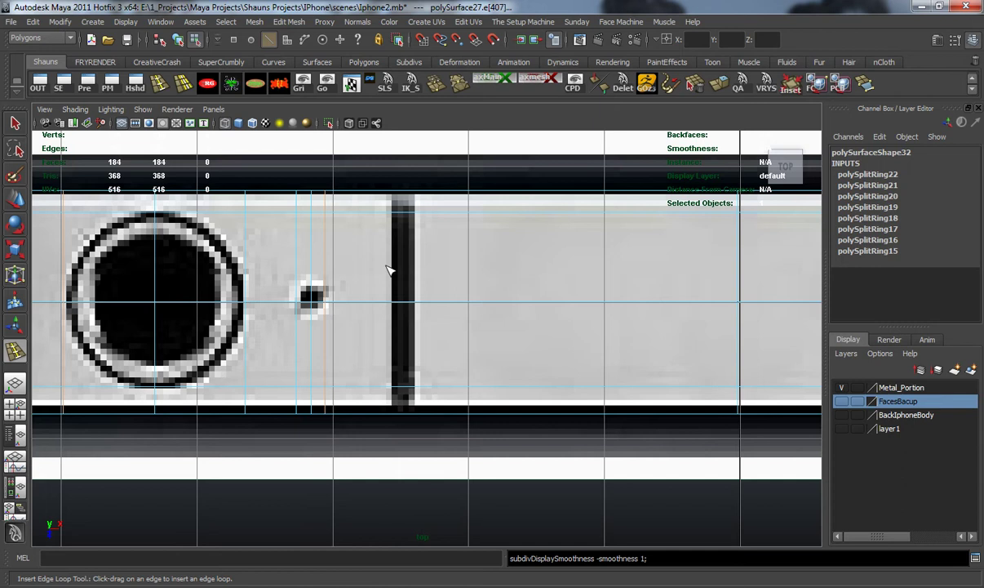
pyautogui.moveTo(407, 302)
pyautogui.mouseDown()
pyautogui.moveTo(391, 302)
pyautogui.moveTo(417, 302)
pyautogui.mouseUp()
# Step: Insert three edge loops across the band at the two ends and the centre of the power button
pyautogui.keyDown('alt'); pyautogui.moveTo(564, 324); pyautogui.dragTo(245, 333, button='middle'); pyautogui.keyUp('alt')
pyautogui.keyDown('alt'); pyautogui.moveTo(650, 322); pyautogui.dragTo(301, 316, button='middle'); pyautogui.keyUp('alt')
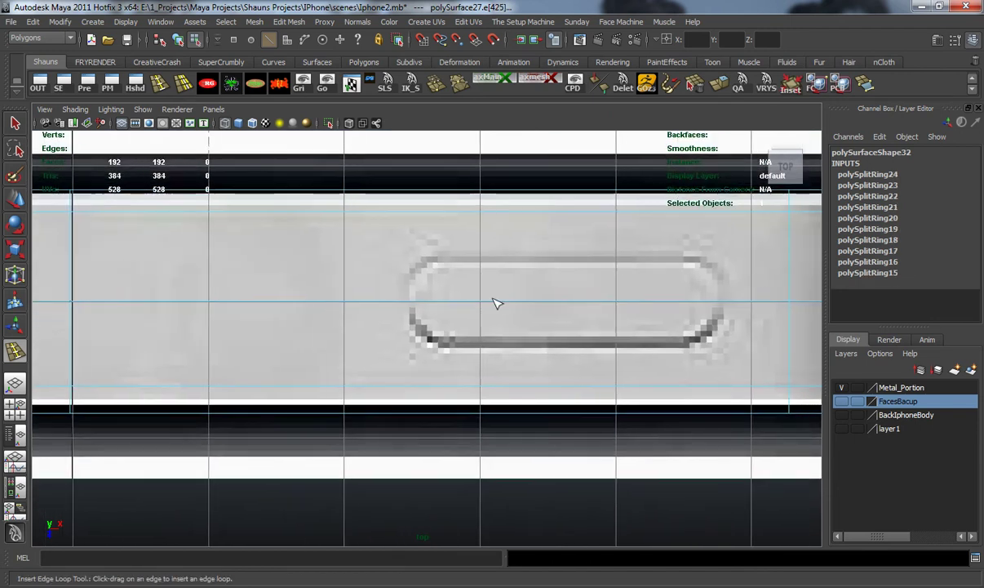
pyautogui.moveTo(497, 301); pyautogui.dragTo(404, 300)
pyautogui.keyDown('alt'); pyautogui.moveTo(587, 315); pyautogui.dragTo(405, 323, button='middle'); pyautogui.keyUp('alt')
pyautogui.moveTo(319, 308); pyautogui.dragTo(373, 307)
pyautogui.moveTo(483, 308); pyautogui.dragTo(544, 311)
# Step: Insert two edge loops across the band's right side, at the top of the long slot outline and beside the hole below it
pyautogui.scroll(-7, 587, 358)
pyautogui.keyDown('alt'); pyautogui.moveTo(562, 353); pyautogui.dragTo(523, 364, button='middle'); pyautogui.keyUp('alt')
pyautogui.scroll(1, 475, 340)
pyautogui.press('space')
pyautogui.press('space')
pyautogui.keyDown('alt'); pyautogui.moveTo(545, 259); pyautogui.dragTo(471, 306); pyautogui.keyUp('alt')
pyautogui.press('space')
pyautogui.press('space')
pyautogui.keyDown('alt'); pyautogui.moveTo(639, 477); pyautogui.dragTo(617, 373, button='middle'); pyautogui.keyUp('alt')
pyautogui.scroll(5, 617, 373)
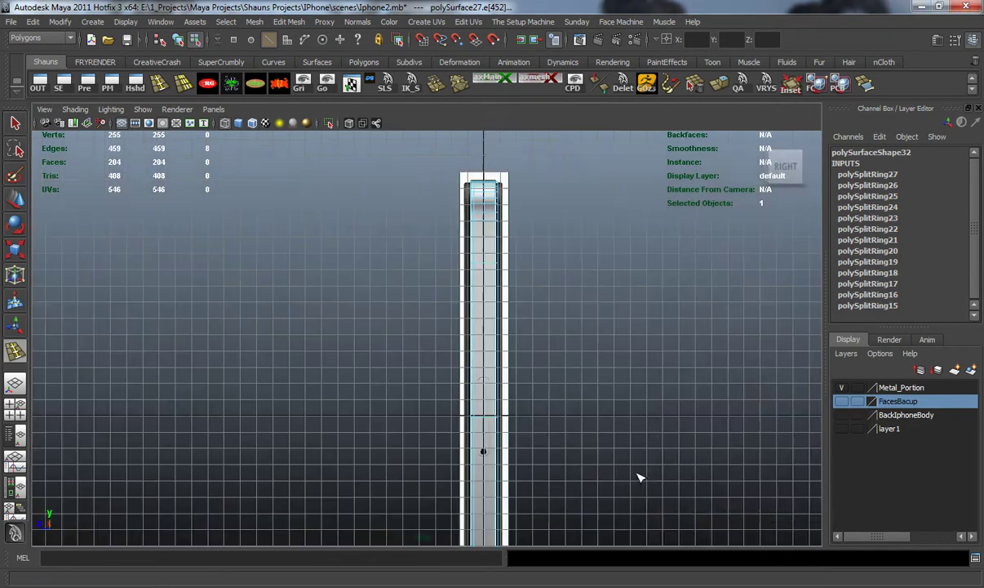
pyautogui.keyDown('alt'); pyautogui.moveTo(546, 305); pyautogui.dragTo(516, 373, button='middle'); pyautogui.keyUp('alt')
pyautogui.scroll(2, 516, 373)
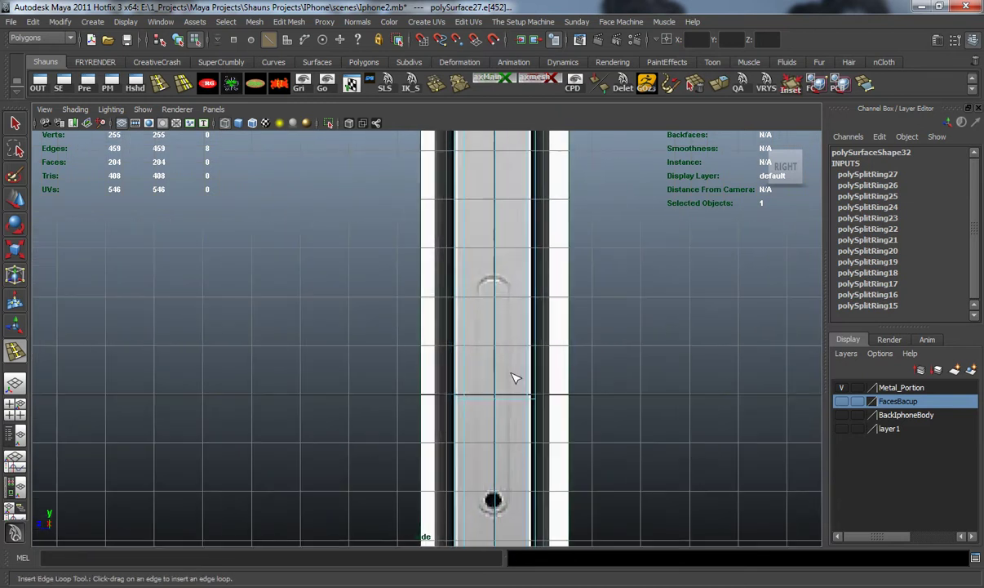
pyautogui.press('space')
pyautogui.scroll(5, 646, 257)
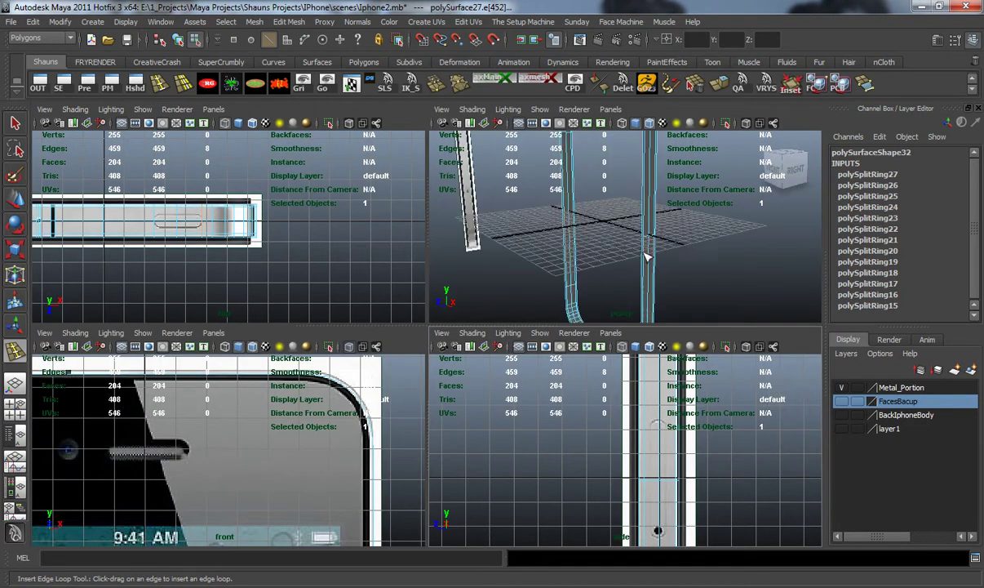
pyautogui.keyDown('alt'); pyautogui.moveTo(658, 241); pyautogui.dragTo(645, 257, button='middle'); pyautogui.keyUp('alt')
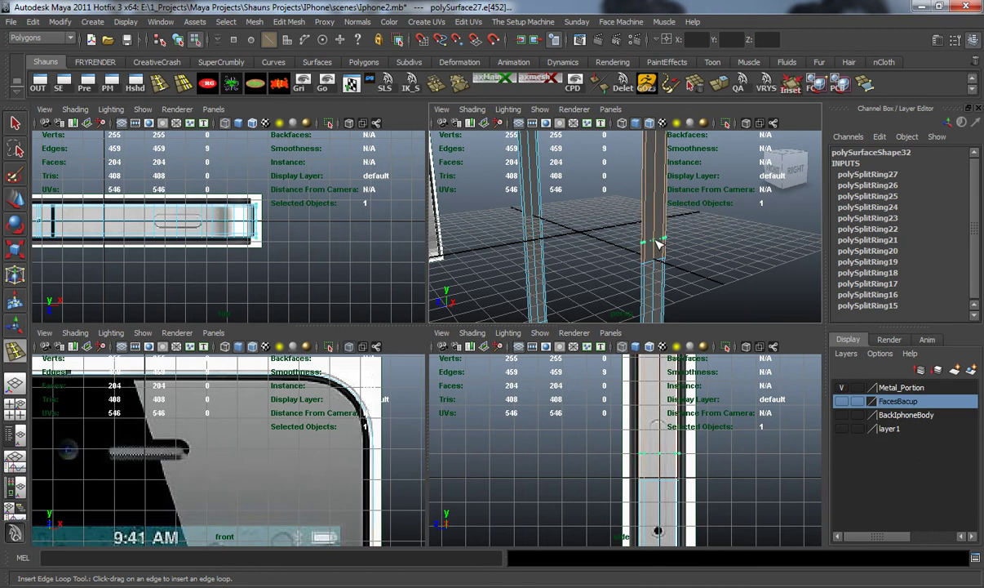
pyautogui.moveTo(659, 247); pyautogui.dragTo(660, 217)
pyautogui.keyDown('alt'); pyautogui.moveTo(665, 283); pyautogui.dragTo(651, 192, button='middle'); pyautogui.keyUp('alt')
pyautogui.moveTo(644, 181); pyautogui.dragTo(645, 208)
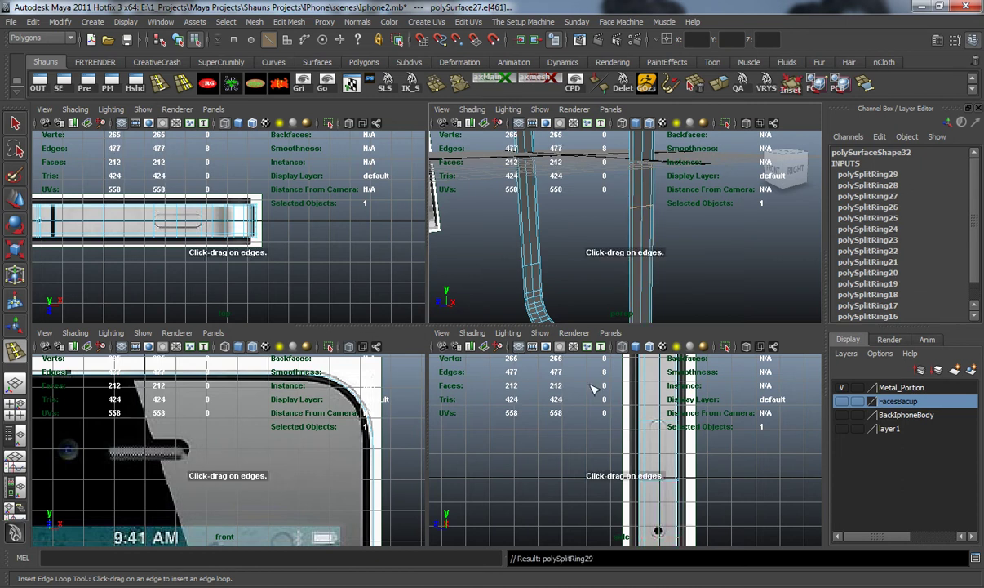
# Step: Return to object mode and replace the top view's reference image with Bottom_366x62.psd
pyautogui.press('w')
pyautogui.moveTo(238, 208); pyautogui.dragTo(271, 192, button='right')
pyautogui.click(237, 180)
pyautogui.keyDown('alt'); pyautogui.moveTo(182, 220); pyautogui.dragTo(334, 223, button='middle'); pyautogui.keyUp('alt')
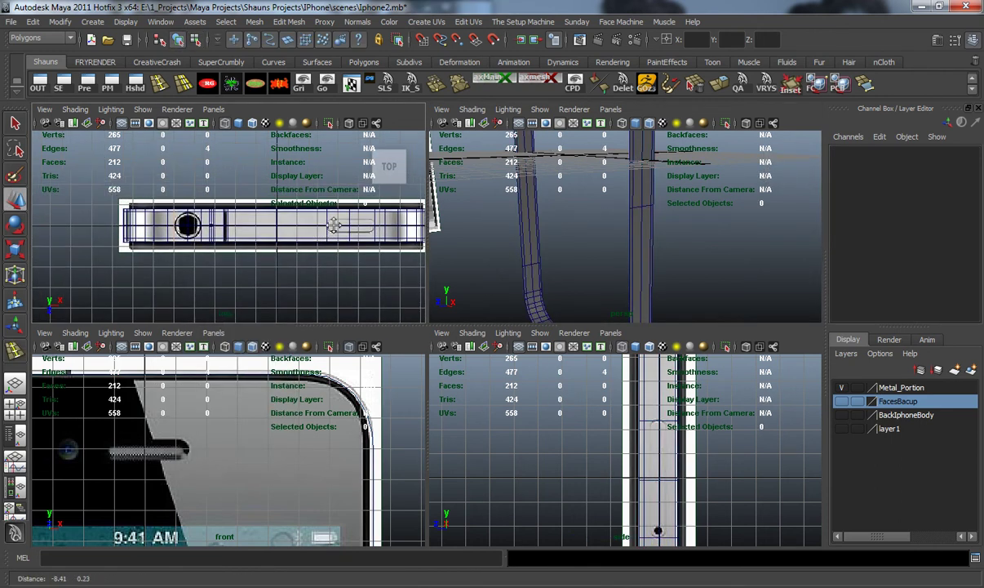
pyautogui.click(48, 109)
pyautogui.moveTo(71, 301)
pyautogui.moveTo(204, 318)
pyautogui.click(282, 319)
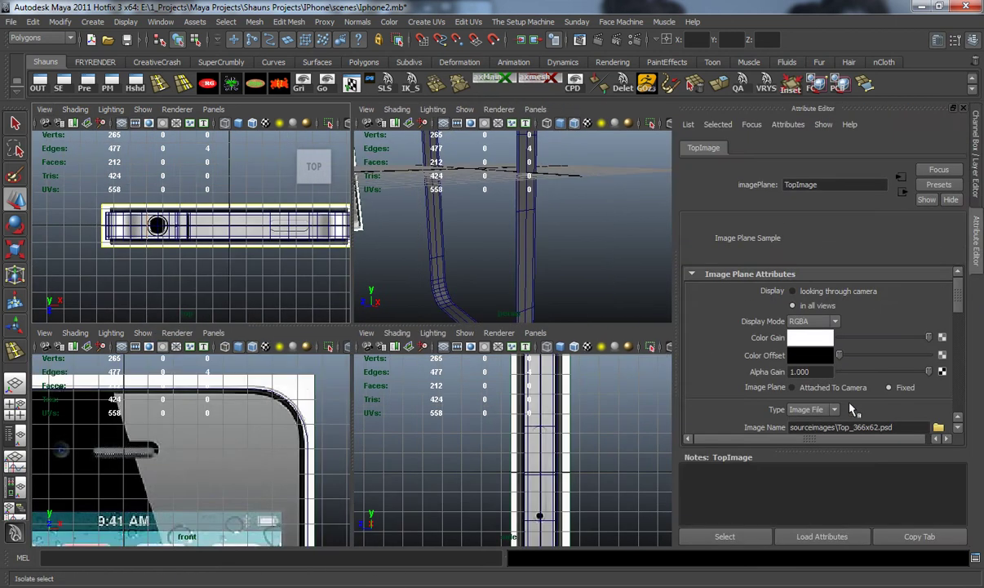
pyautogui.click(939, 428)
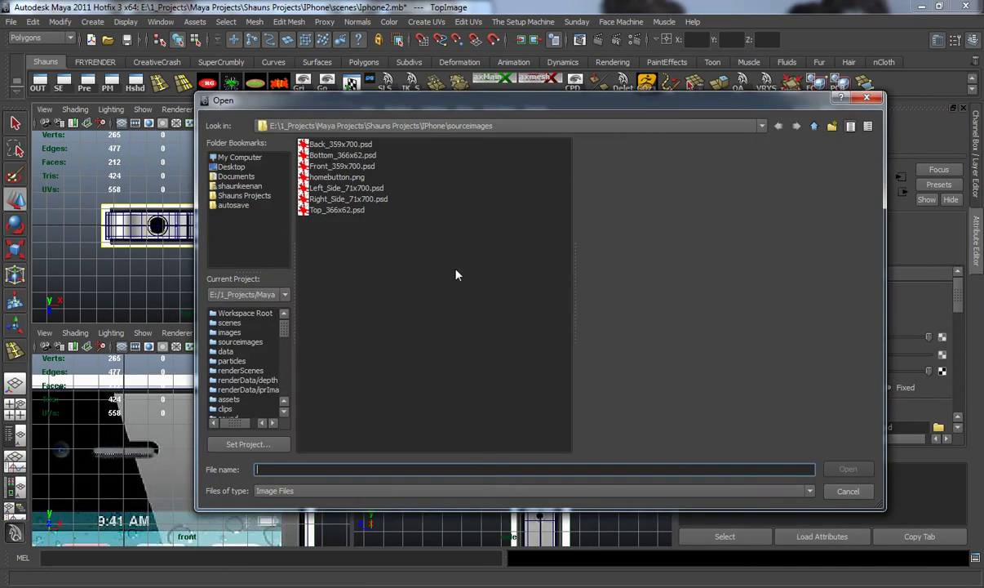
pyautogui.click(344, 155)
pyautogui.click(843, 467)
# Step: Try to insert an edge loop across the band at the speaker grille right of the dock connector
pyautogui.keyDown('alt'); pyautogui.moveTo(273, 261); pyautogui.dragTo(230, 250, button='middle'); pyautogui.keyUp('alt')
pyautogui.scroll(5, 245, 261)
pyautogui.scroll(-5, 468, 242)
pyautogui.keyDown('alt'); pyautogui.moveTo(468, 242); pyautogui.dragTo(511, 247); pyautogui.keyUp('alt')
pyautogui.keyDown('alt'); pyautogui.moveTo(511, 247); pyautogui.dragTo(498, 230, button='middle'); pyautogui.keyUp('alt')
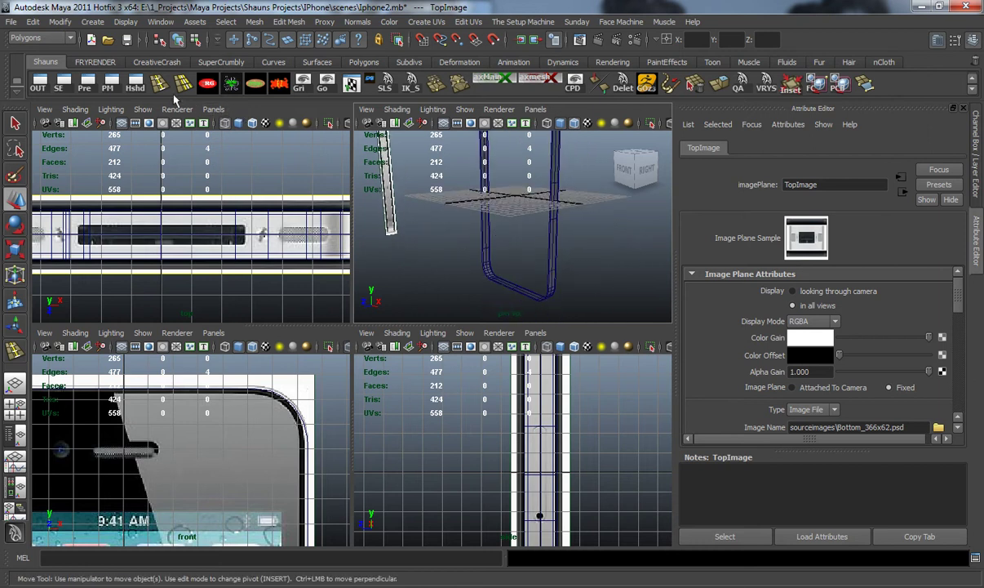
pyautogui.click(161, 84)
pyautogui.keyDown('alt'); pyautogui.moveTo(292, 249); pyautogui.dragTo(227, 240, button='middle'); pyautogui.keyUp('alt')
pyautogui.scroll(4, 246, 246)
pyautogui.scroll(3, 250, 249)
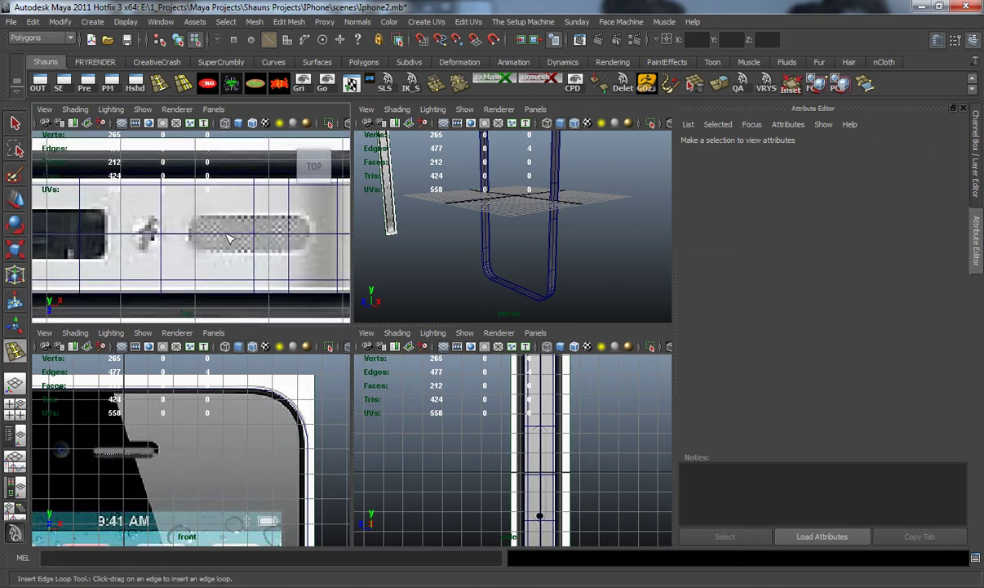
pyautogui.click(225, 233)
pyautogui.moveTo(224, 233); pyautogui.dragTo(209, 233)
pyautogui.keyDown('alt'); pyautogui.moveTo(424, 265); pyautogui.dragTo(527, 292, button='right'); pyautogui.keyUp('alt')
pyautogui.keyDown('alt'); pyautogui.moveTo(527, 293); pyautogui.dragTo(477, 159, button='middle'); pyautogui.keyUp('alt')
pyautogui.hotkey('ctrl', 'z')
# Step: Insert an edge loop across the band's bottom side at the grille left of the dock connector, then return to object mode
pyautogui.keyDown('alt'); pyautogui.moveTo(484, 232); pyautogui.dragTo(488, 248, button='middle'); pyautogui.keyUp('alt')
pyautogui.keyDown('alt'); pyautogui.moveTo(488, 248); pyautogui.dragTo(532, 253); pyautogui.keyUp('alt')
pyautogui.moveTo(184, 236)
pyautogui.keyDown('alt'); pyautogui.mouseDown(button='middle')
pyautogui.moveTo(347, 246)
pyautogui.moveTo(303, 253)
pyautogui.mouseUp(button='middle'); pyautogui.keyUp('alt')
pyautogui.moveTo(214, 253)
pyautogui.keyDown('alt'); pyautogui.mouseDown(button='middle')
pyautogui.moveTo(274, 254)
pyautogui.moveTo(208, 250)
pyautogui.mouseUp(button='middle'); pyautogui.keyUp('alt')
pyautogui.keyDown('alt'); pyautogui.moveTo(402, 222); pyautogui.dragTo(454, 241, button='middle'); pyautogui.keyUp('alt')
pyautogui.moveTo(438, 225); pyautogui.dragTo(438, 225)
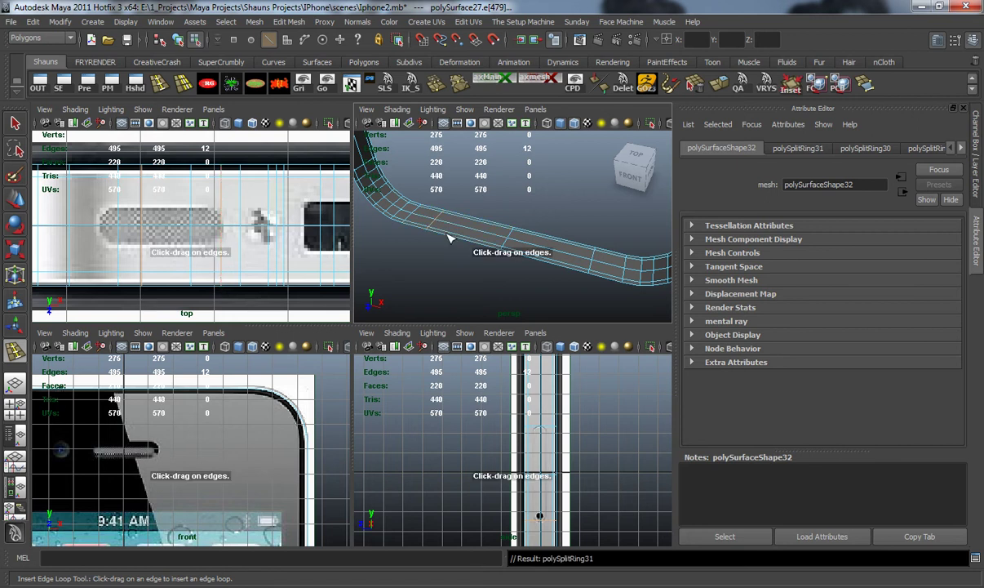
pyautogui.keyDown('alt'); pyautogui.moveTo(524, 251); pyautogui.dragTo(508, 243, button='middle'); pyautogui.keyUp('alt')
pyautogui.keyDown('alt'); pyautogui.moveTo(464, 223); pyautogui.dragTo(473, 246, button='right'); pyautogui.keyUp('alt')
pyautogui.keyDown('alt'); pyautogui.moveTo(473, 246); pyautogui.dragTo(487, 231); pyautogui.keyUp('alt')
pyautogui.keyDown('alt'); pyautogui.moveTo(487, 231); pyautogui.dragTo(466, 196, button='right'); pyautogui.keyUp('alt')
pyautogui.keyDown('alt'); pyautogui.moveTo(467, 196); pyautogui.dragTo(464, 230, button='middle'); pyautogui.keyUp('alt')
pyautogui.press('w')
pyautogui.moveTo(455, 203); pyautogui.dragTo(478, 189, button='right')
pyautogui.keyDown('alt'); pyautogui.moveTo(483, 238); pyautogui.dragTo(501, 227); pyautogui.keyUp('alt')
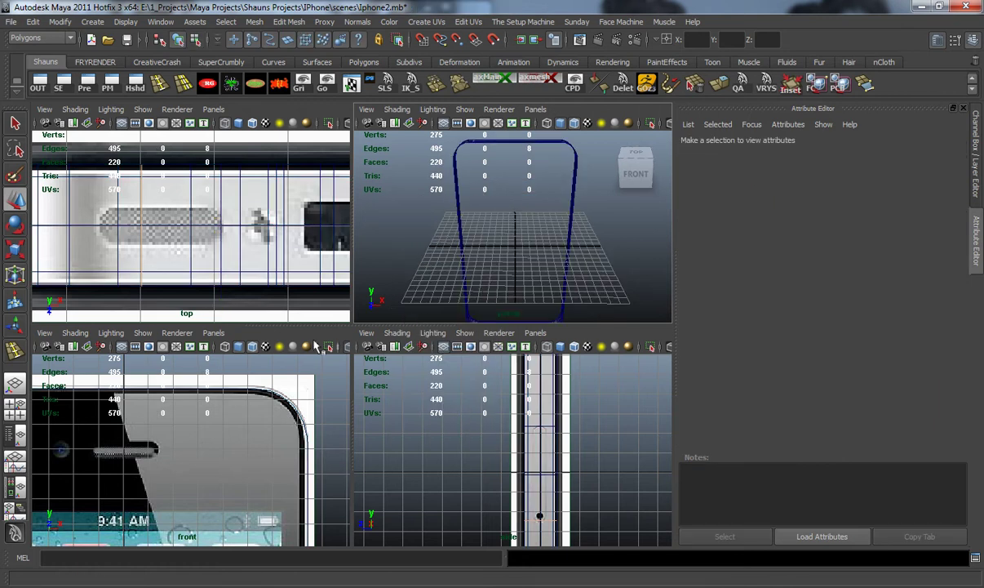
# Step: Replace the side view's reference image with Left_Side_71x700.psd
pyautogui.keyDown('alt'); pyautogui.moveTo(295, 248); pyautogui.dragTo(158, 255, button='middle'); pyautogui.keyUp('alt')
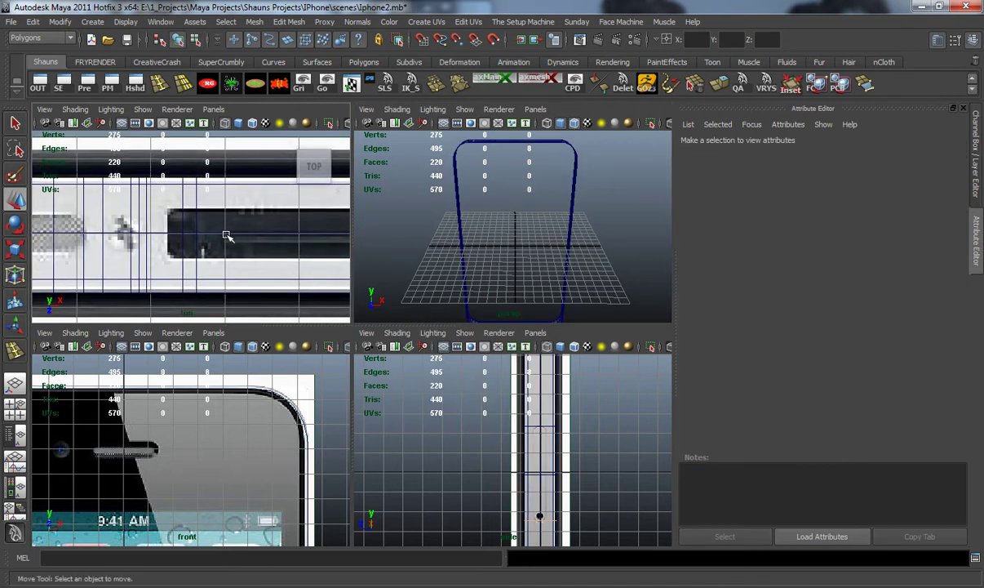
pyautogui.keyDown('alt'); pyautogui.moveTo(494, 242); pyautogui.dragTo(506, 215); pyautogui.keyUp('alt')
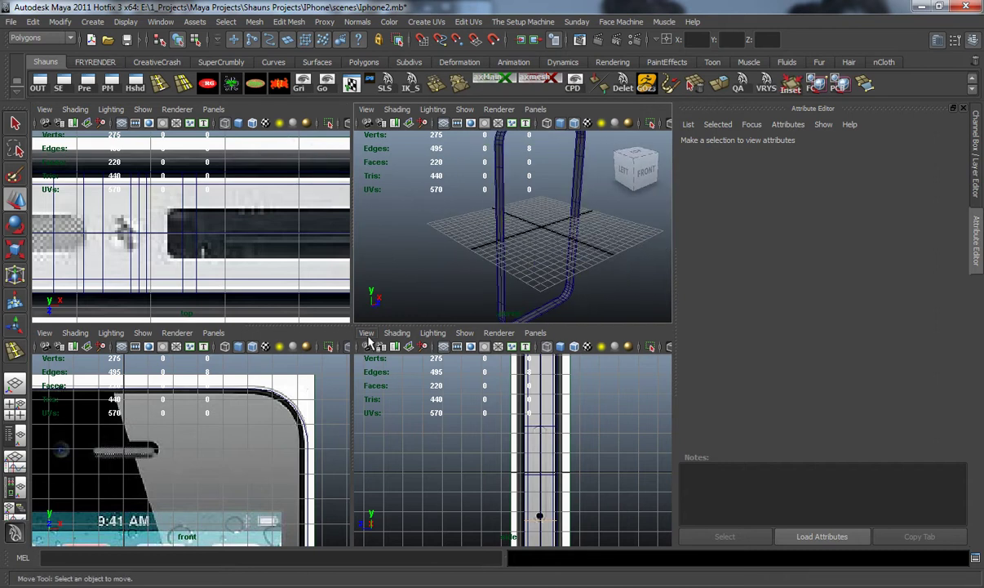
pyautogui.click(368, 334)
pyautogui.moveTo(411, 523)
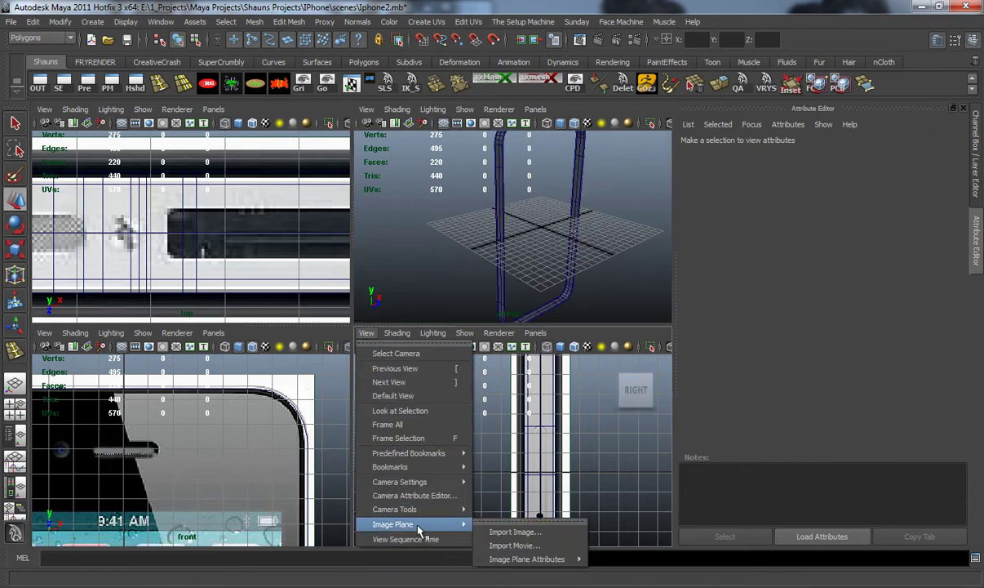
pyautogui.moveTo(545, 560)
pyautogui.click(604, 559)
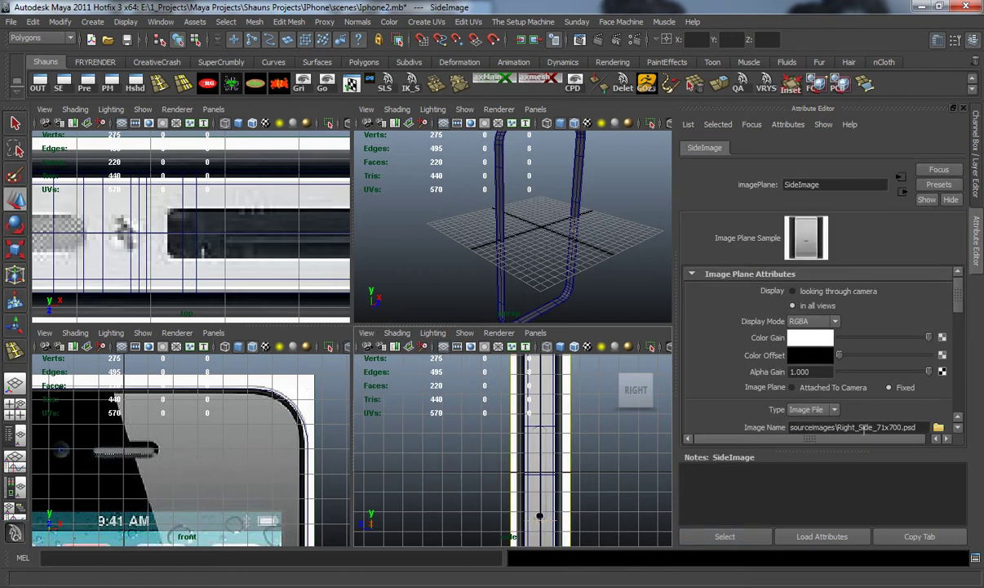
pyautogui.click(938, 429)
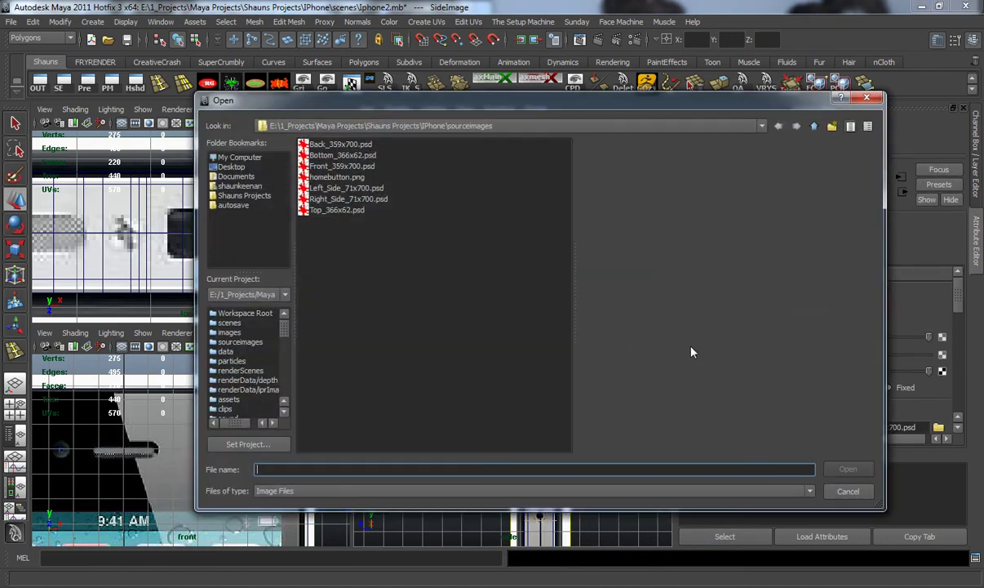
pyautogui.click(342, 189)
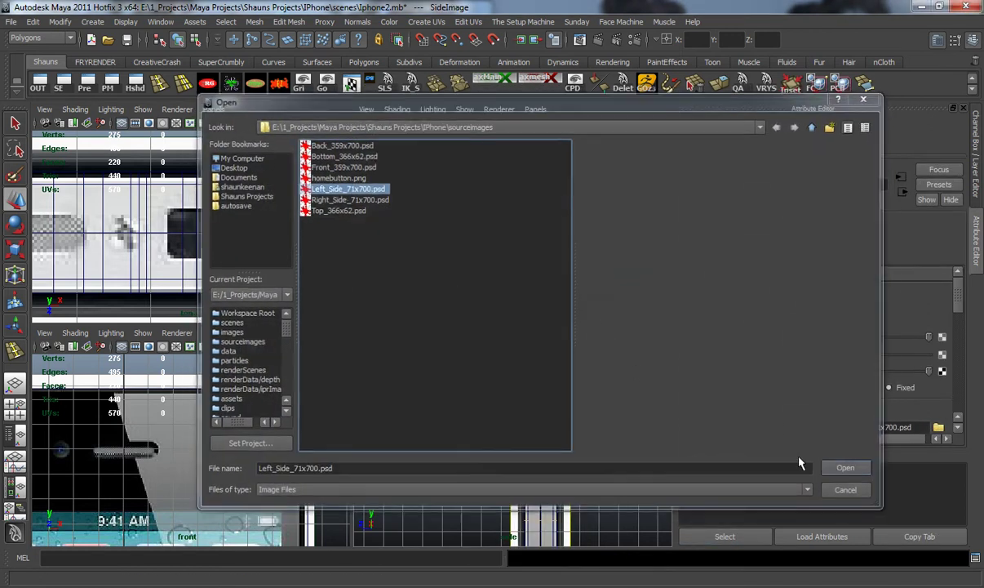
pyautogui.click(846, 469)
# Step: Close the Attribute Editor and enlarge the perspective view to show the whole metal band
pyautogui.keyDown('alt'); pyautogui.moveTo(526, 372); pyautogui.dragTo(497, 429, button='middle'); pyautogui.keyUp('alt')
pyautogui.keyDown('alt'); pyautogui.moveTo(510, 394); pyautogui.dragTo(513, 460, button='middle'); pyautogui.keyUp('alt')
pyautogui.keyDown('alt'); pyautogui.moveTo(512, 261); pyautogui.dragTo(487, 220); pyautogui.keyUp('alt')
pyautogui.scroll(-5, 510, 248)
pyautogui.click(964, 109)
pyautogui.keyDown('alt'); pyautogui.moveTo(612, 190); pyautogui.dragTo(606, 192); pyautogui.keyUp('alt')
pyautogui.press('space')
pyautogui.keyDown('alt'); pyautogui.moveTo(486, 270); pyautogui.dragTo(461, 316); pyautogui.keyUp('alt')
# Step: Select the faces of the metal band's right half and extract them as a separate piece
pyautogui.moveTo(443, 289); pyautogui.dragTo(445, 256, button='right')
pyautogui.moveTo(196, 219); pyautogui.dragTo(622, 510)
pyautogui.moveTo(417, 283); pyautogui.dragTo(416, 302, button='right')
pyautogui.moveTo(413, 229); pyautogui.dragTo(645, 507)
pyautogui.keyDown('alt'); pyautogui.moveTo(521, 446); pyautogui.dragTo(507, 404); pyautogui.keyUp('alt')
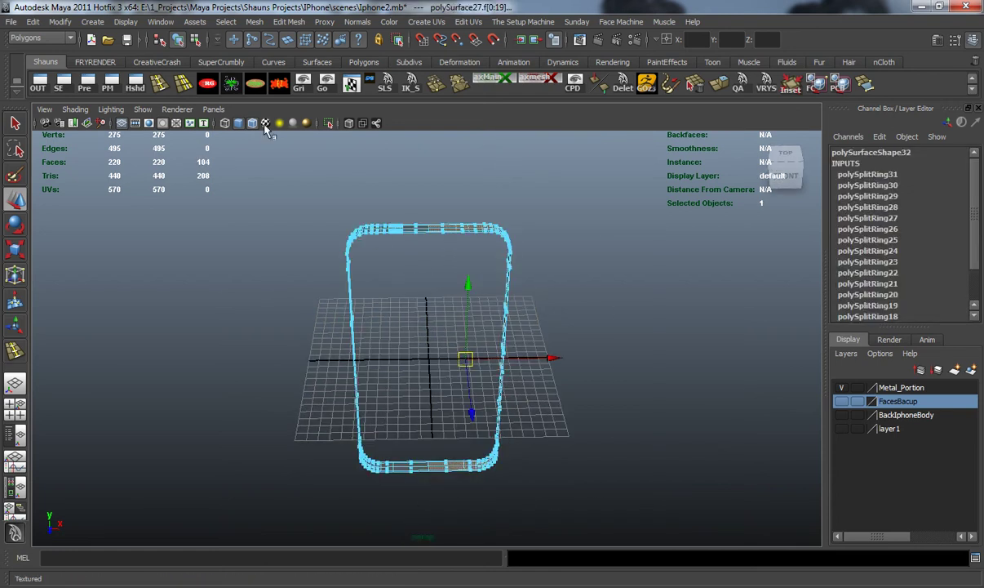
pyautogui.click(254, 22)
pyautogui.click(271, 70)
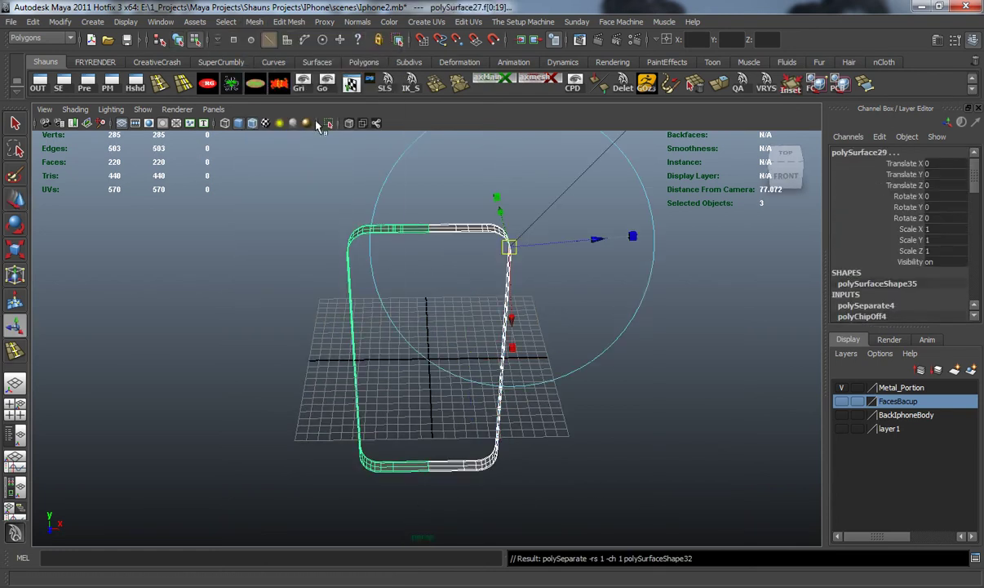
# Step: Put the metal band's right half on a new display layer and hide that layer
pyautogui.moveTo(436, 228); pyautogui.dragTo(482, 211, button='right')
pyautogui.click(336, 232)
pyautogui.click(461, 227)
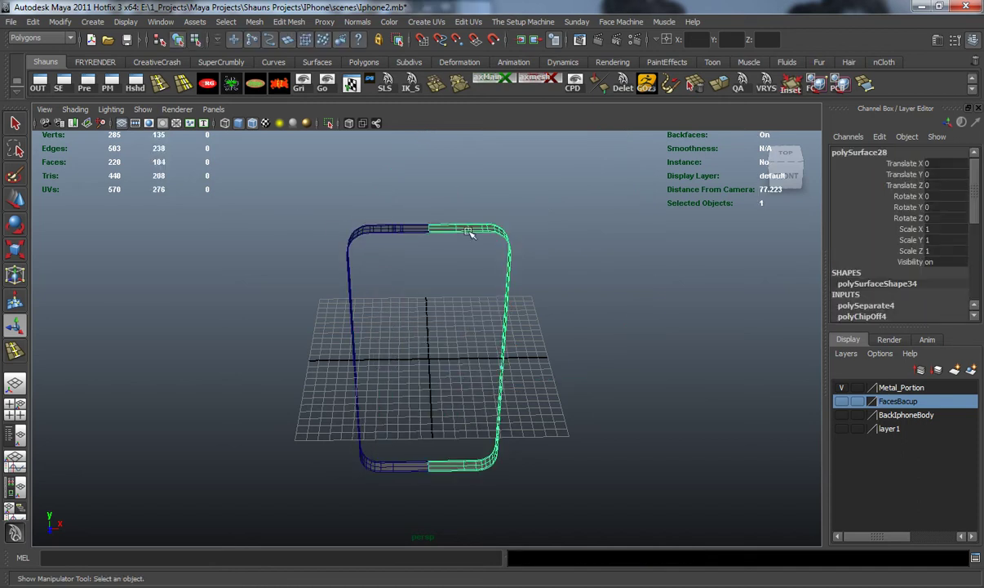
pyautogui.click(971, 370)
pyautogui.click(844, 388)
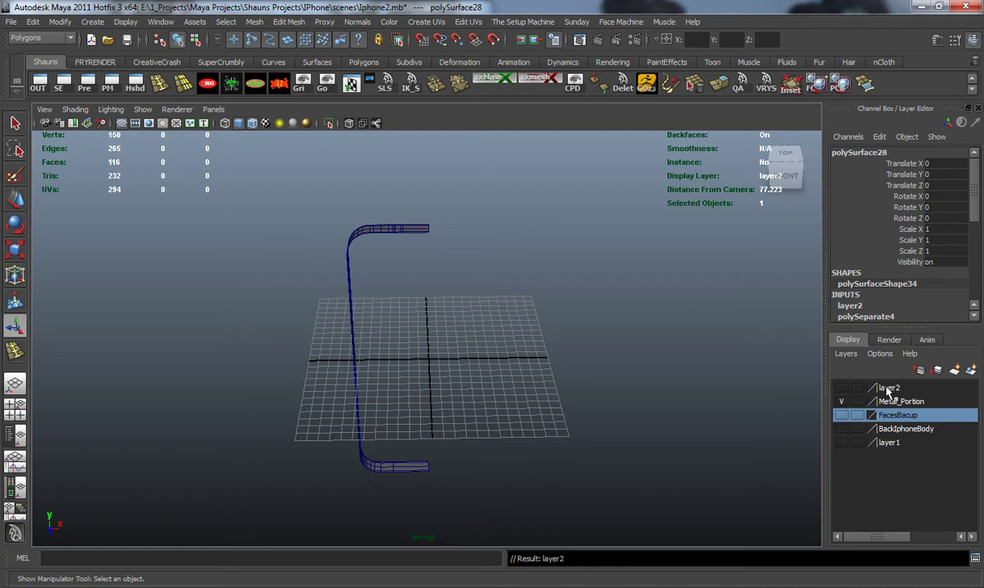
# Step: Insert an edge loop across the remaining left band half through the centre of the upper round volume button in the side view
pyautogui.keyDown('alt'); pyautogui.moveTo(335, 354); pyautogui.dragTo(451, 340); pyautogui.keyUp('alt')
pyautogui.keyDown('alt'); pyautogui.moveTo(450, 340); pyautogui.dragTo(426, 343, button='middle'); pyautogui.keyUp('alt')
pyautogui.scroll(3, 426, 343)
pyautogui.keyDown('alt'); pyautogui.moveTo(426, 343); pyautogui.dragTo(430, 319); pyautogui.keyUp('alt')
pyautogui.click(431, 320)
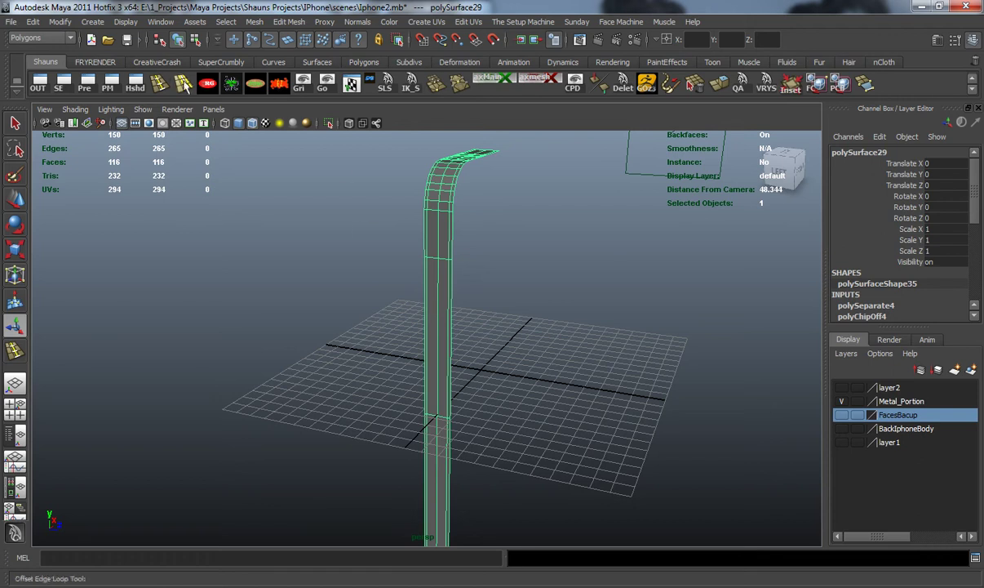
pyautogui.click(160, 84)
pyautogui.press('space')
pyautogui.press('space')
pyautogui.press('1')
pyautogui.moveTo(416, 258); pyautogui.dragTo(422, 279)
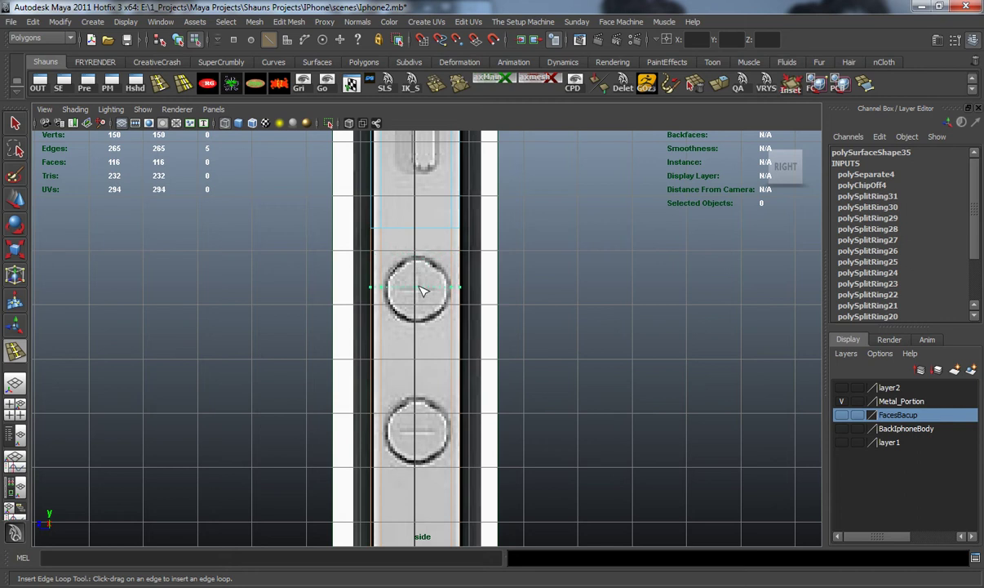
pyautogui.moveTo(419, 285); pyautogui.dragTo(420, 288)
# Step: Insert edge loops along the bottom and top edges of the upper round volume button
pyautogui.scroll(2, 431, 352)
pyautogui.keyDown('alt'); pyautogui.moveTo(429, 346); pyautogui.dragTo(425, 315, button='middle'); pyautogui.keyUp('alt')
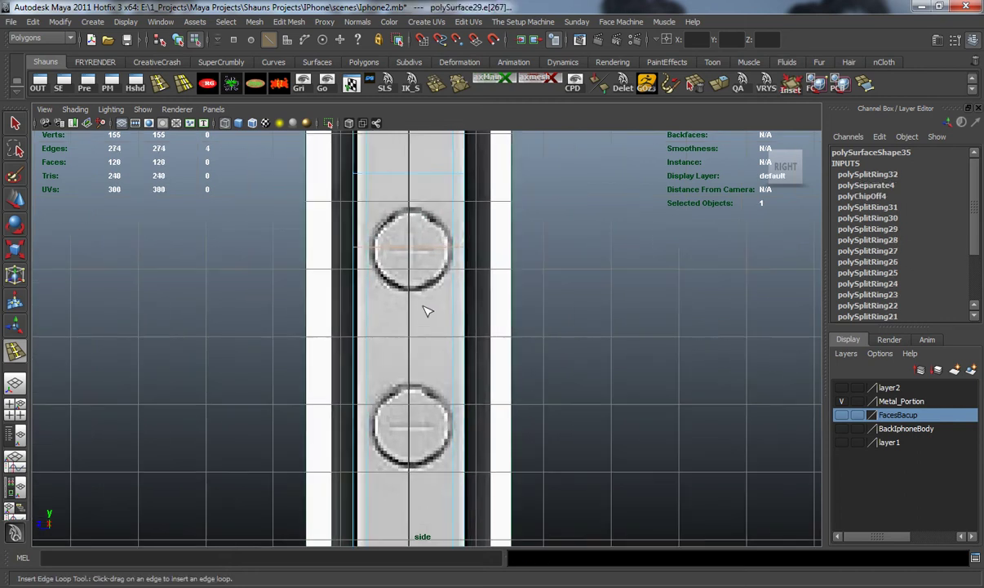
pyautogui.moveTo(410, 289); pyautogui.dragTo(410, 289)
pyautogui.keyDown('alt'); pyautogui.moveTo(440, 241); pyautogui.dragTo(452, 315, button='middle'); pyautogui.keyUp('alt')
pyautogui.moveTo(423, 262); pyautogui.dragTo(424, 284)
# Step: Insert three edge loops at the lower round volume button: through its centre, along its top edge and along its bottom edge
pyautogui.keyDown('alt'); pyautogui.moveTo(457, 359); pyautogui.dragTo(450, 257, button='middle'); pyautogui.keyUp('alt')
pyautogui.scroll(2, 442, 293)
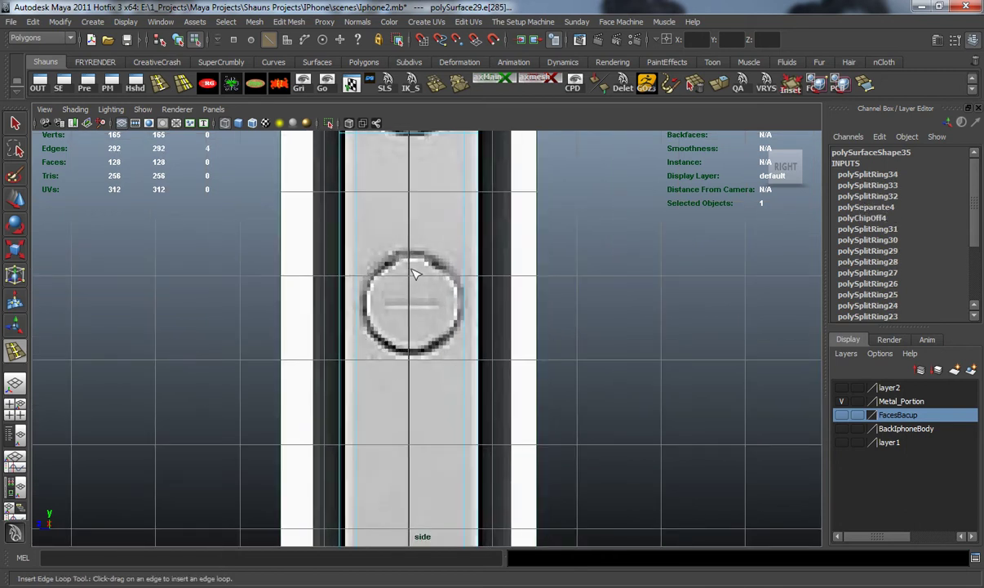
pyautogui.moveTo(412, 305); pyautogui.dragTo(412, 302)
pyautogui.moveTo(412, 257); pyautogui.dragTo(414, 260)
pyautogui.keyDown('alt'); pyautogui.moveTo(430, 301); pyautogui.dragTo(433, 273, button='middle'); pyautogui.keyUp('alt')
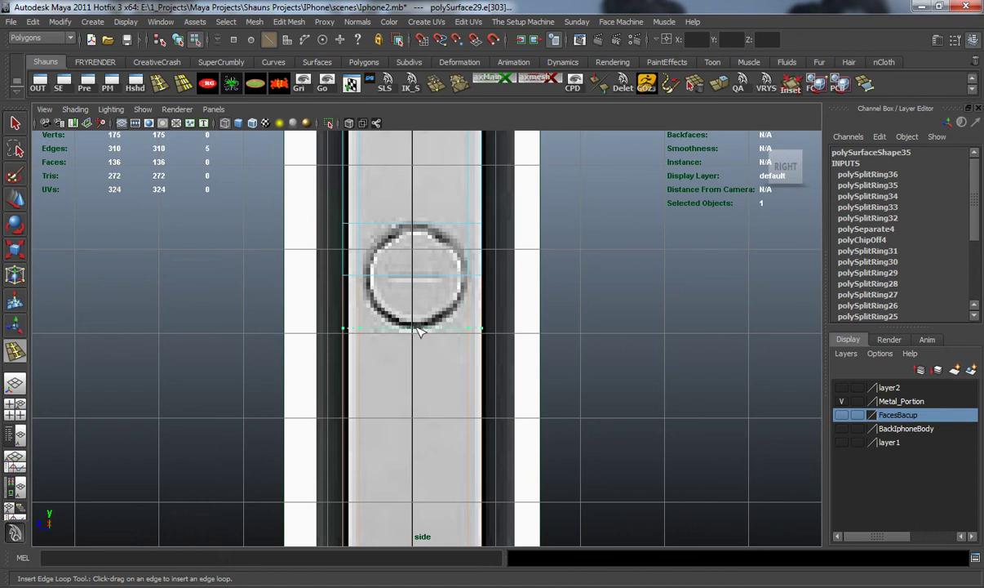
pyautogui.moveTo(418, 330); pyautogui.dragTo(417, 330)
# Step: Move the middle row of vertices at the lower volume button slightly down onto the button's centre line
pyautogui.press('w')
pyautogui.moveTo(400, 275); pyautogui.dragTo(331, 267, button='right')
pyautogui.moveTo(289, 253); pyautogui.dragTo(538, 284)
pyautogui.moveTo(413, 187); pyautogui.dragTo(411, 190)
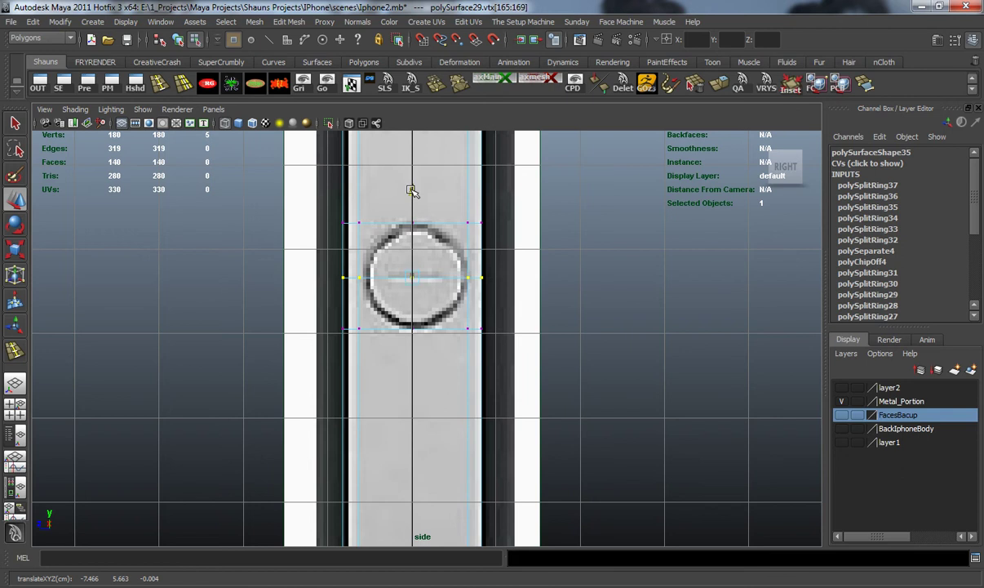
# Step: Scale the four corner vertices around the upper volume button inward horizontally and vertically to follow its circle, undoing the extra horizontal scaling
pyautogui.keyDown('alt'); pyautogui.moveTo(513, 225); pyautogui.dragTo(522, 326, button='middle'); pyautogui.keyUp('alt')
pyautogui.keyDown('alt'); pyautogui.moveTo(479, 219); pyautogui.dragTo(474, 359, button='middle'); pyautogui.keyUp('alt')
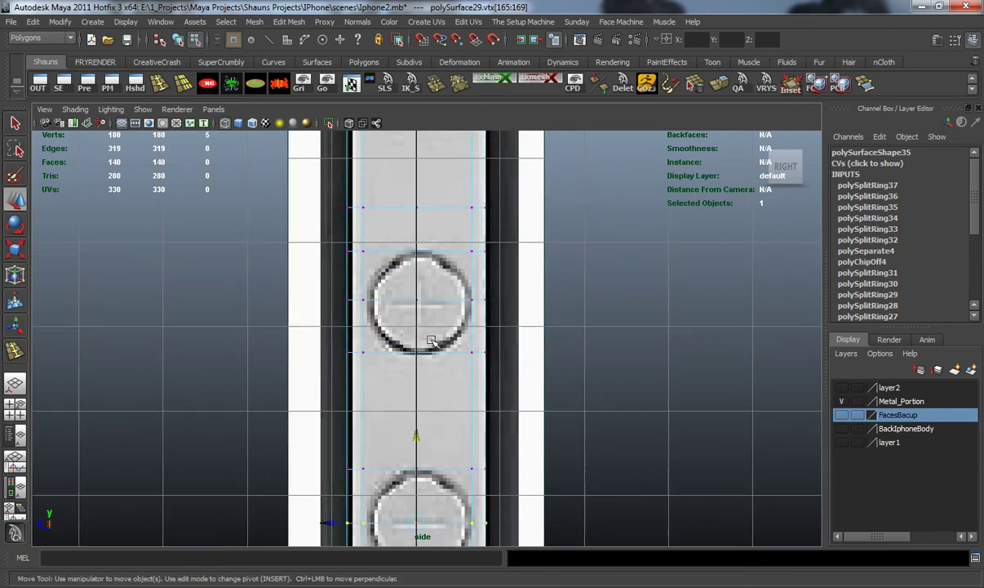
pyautogui.moveTo(569, 376)
pyautogui.keyDown('alt'); pyautogui.mouseDown(button='middle')
pyautogui.moveTo(569, 298)
pyautogui.moveTo(538, 385)
pyautogui.mouseUp(button='middle'); pyautogui.keyUp('alt')
pyautogui.scroll(-3, 550, 322)
pyautogui.scroll(4, 531, 372)
pyautogui.moveTo(357, 245); pyautogui.dragTo(378, 269)
pyautogui.keyDown('shift'); pyautogui.moveTo(356, 347); pyautogui.dragTo(388, 373); pyautogui.keyUp('shift')
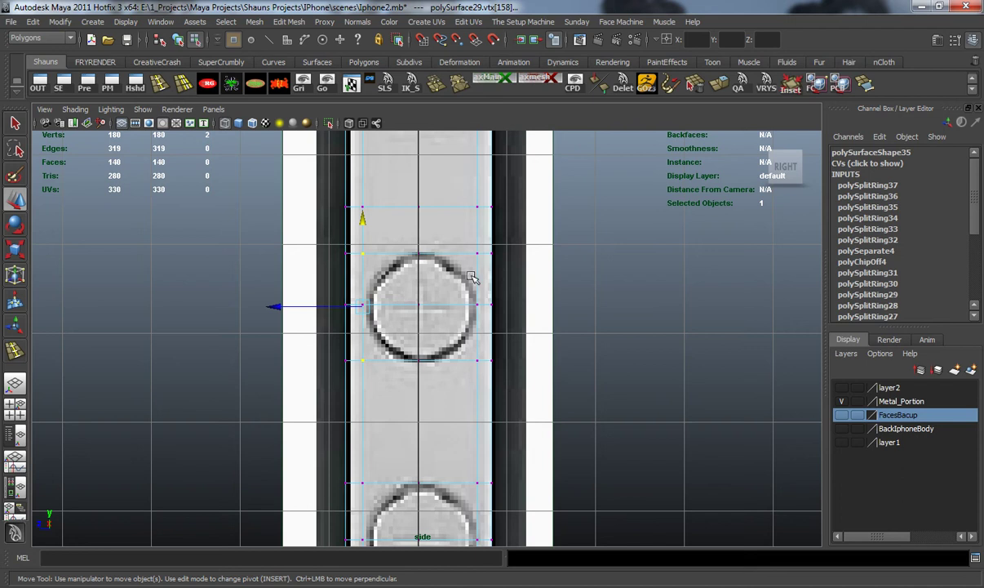
pyautogui.keyDown('shift'); pyautogui.moveTo(467, 244); pyautogui.dragTo(485, 266); pyautogui.keyUp('shift')
pyautogui.keyDown('shift'); pyautogui.moveTo(467, 341); pyautogui.dragTo(482, 373); pyautogui.keyUp('shift')
pyautogui.keyDown('alt'); pyautogui.moveTo(461, 366); pyautogui.dragTo(463, 370, button='middle'); pyautogui.keyUp('alt')
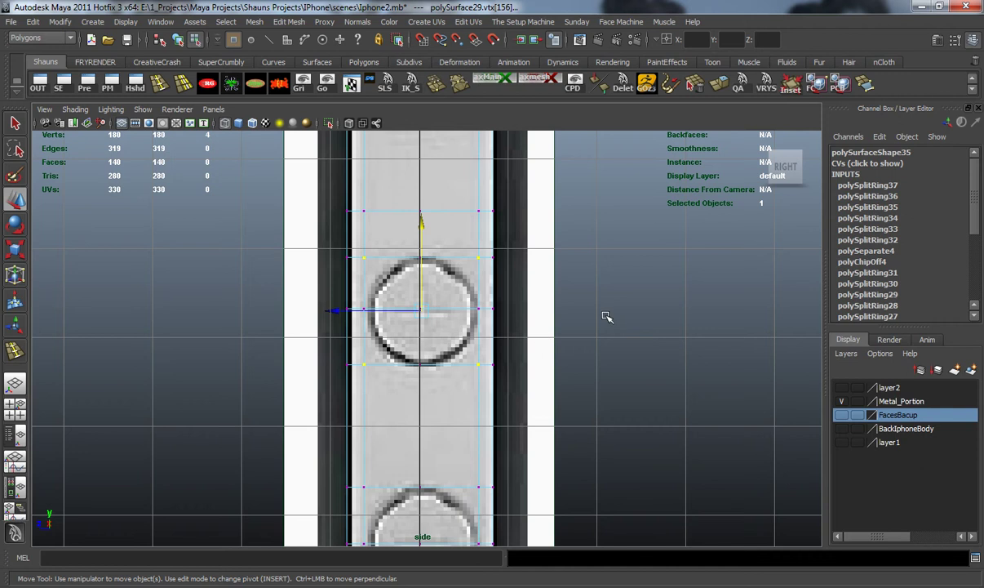
pyautogui.press('r')
pyautogui.moveTo(545, 310); pyautogui.dragTo(488, 313)
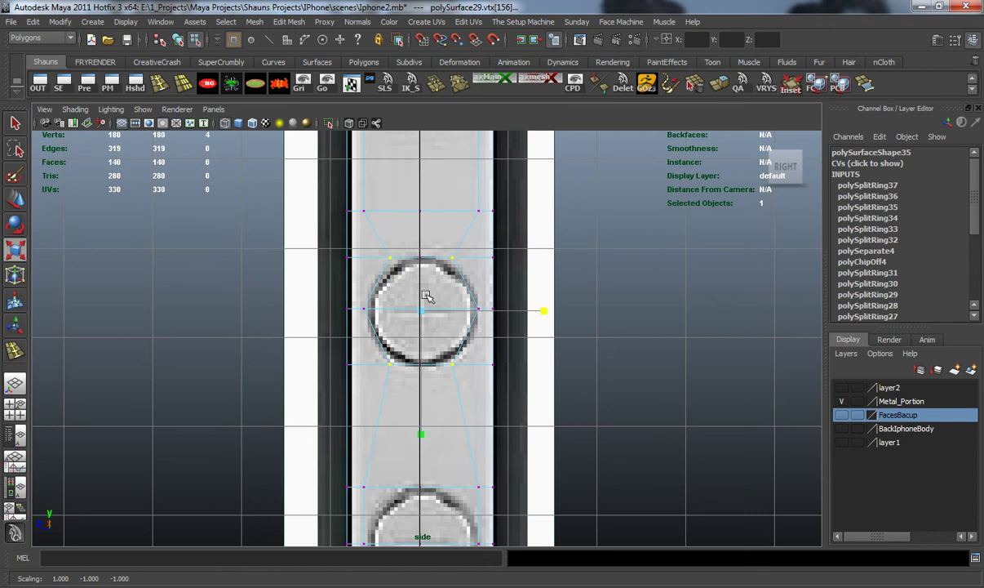
pyautogui.moveTo(423, 434); pyautogui.dragTo(422, 414)
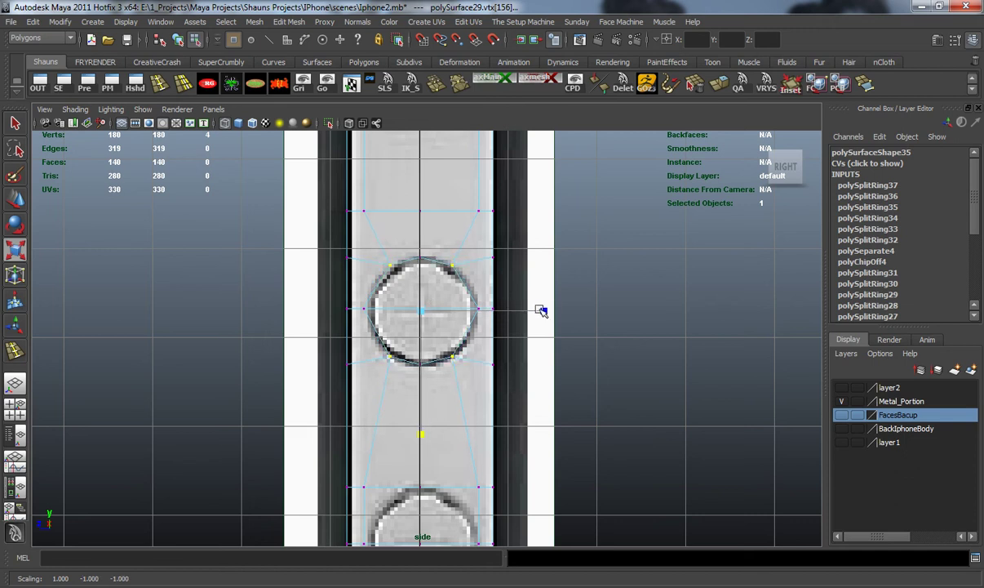
pyautogui.moveTo(570, 312)
pyautogui.mouseDown()
pyautogui.moveTo(552, 310)
pyautogui.moveTo(560, 311)
pyautogui.mouseUp()
pyautogui.hotkey('ctrl', 'z')
# Step: Scale the four corner vertices around the lower volume button inward horizontally and vertically to follow its round outline
pyautogui.keyDown('alt'); pyautogui.moveTo(475, 380); pyautogui.dragTo(479, 204, button='middle'); pyautogui.keyUp('alt')
pyautogui.keyDown('alt'); pyautogui.moveTo(436, 308); pyautogui.dragTo(439, 270, button='middle'); pyautogui.keyUp('alt')
pyautogui.moveTo(369, 266); pyautogui.dragTo(389, 293)
pyautogui.keyDown('shift'); pyautogui.moveTo(480, 255); pyautogui.dragTo(495, 285); pyautogui.keyUp('shift')
pyautogui.keyDown('shift'); pyautogui.moveTo(368, 377); pyautogui.dragTo(384, 400); pyautogui.keyUp('shift')
pyautogui.keyDown('shift'); pyautogui.moveTo(460, 365); pyautogui.dragTo(492, 396); pyautogui.keyUp('shift')
pyautogui.moveTo(554, 330); pyautogui.dragTo(493, 335)
pyautogui.moveTo(429, 210); pyautogui.dragTo(426, 236)
# Step: Widen the four corner vertices around the upper volume button horizontally to fit its round outline, then clear the selection
pyautogui.keyDown('alt'); pyautogui.moveTo(471, 180); pyautogui.dragTo(478, 347, button='middle'); pyautogui.keyUp('alt')
pyautogui.moveTo(390, 292); pyautogui.dragTo(429, 335)
pyautogui.keyDown('shift'); pyautogui.moveTo(463, 291); pyautogui.dragTo(490, 334); pyautogui.keyUp('shift')
pyautogui.keyDown('shift'); pyautogui.moveTo(399, 212); pyautogui.dragTo(415, 233); pyautogui.keyUp('shift')
pyautogui.moveTo(558, 266); pyautogui.dragTo(574, 265)
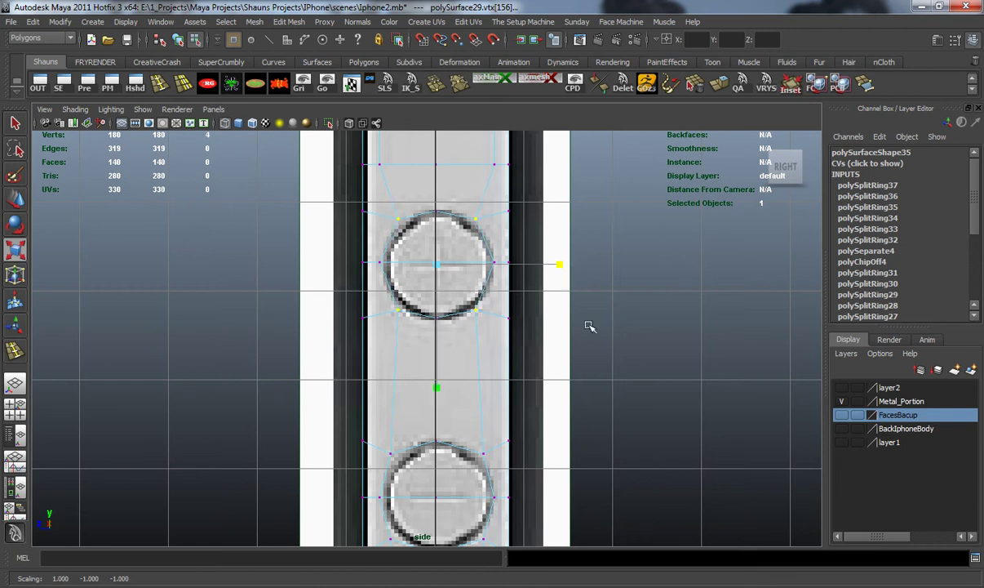
pyautogui.click(605, 346)
# Step: Insert two edge loops along the upper and lower edges of the black seam near the band's lower end
pyautogui.keyDown('alt'); pyautogui.moveTo(514, 353); pyautogui.dragTo(498, 263, button='right'); pyautogui.keyUp('alt')
pyautogui.keyDown('alt'); pyautogui.moveTo(498, 263); pyautogui.dragTo(489, 83, button='middle'); pyautogui.keyUp('alt')
pyautogui.keyDown('alt'); pyautogui.moveTo(480, 409); pyautogui.dragTo(477, 57, button='middle'); pyautogui.keyUp('alt')
pyautogui.keyDown('alt'); pyautogui.moveTo(471, 274); pyautogui.dragTo(467, 328, button='right'); pyautogui.keyUp('alt')
pyautogui.keyDown('alt'); pyautogui.moveTo(475, 264); pyautogui.dragTo(514, 498, button='middle'); pyautogui.keyUp('alt')
pyautogui.keyDown('alt'); pyautogui.moveTo(515, 490); pyautogui.dragTo(475, 290, button='right'); pyautogui.keyUp('alt')
pyautogui.keyDown('alt'); pyautogui.moveTo(473, 349); pyautogui.dragTo(461, 204, button='middle'); pyautogui.keyUp('alt')
pyautogui.keyDown('alt'); pyautogui.moveTo(462, 282); pyautogui.dragTo(463, 361, button='right'); pyautogui.keyUp('alt')
pyautogui.scroll(5, 463, 360)
pyautogui.press('1')
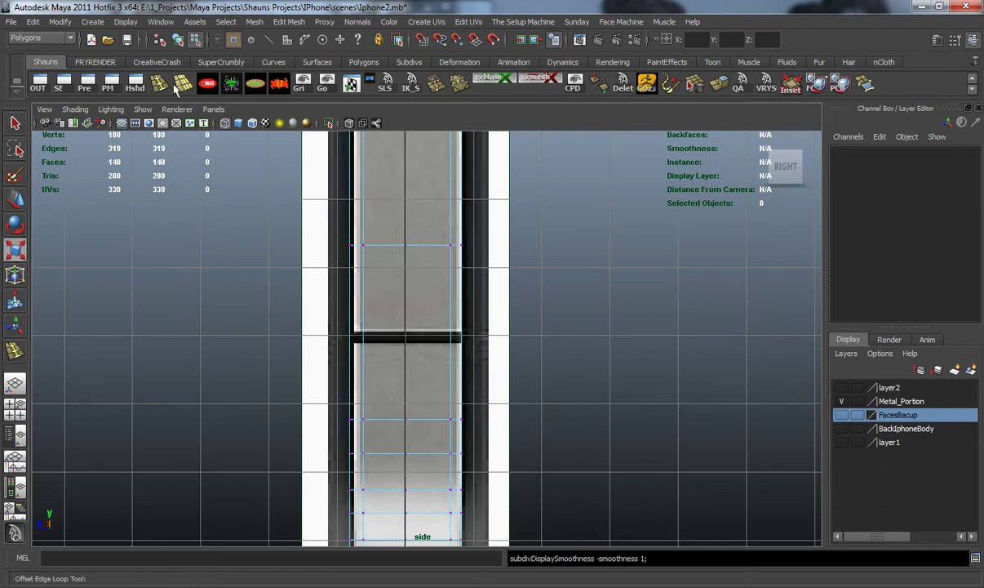
pyautogui.click(160, 85)
pyautogui.moveTo(364, 283); pyautogui.dragTo(365, 344)
pyautogui.keyDown('alt'); pyautogui.moveTo(424, 354); pyautogui.dragTo(466, 316, button='middle'); pyautogui.keyUp('alt')
pyautogui.scroll(5, 452, 357)
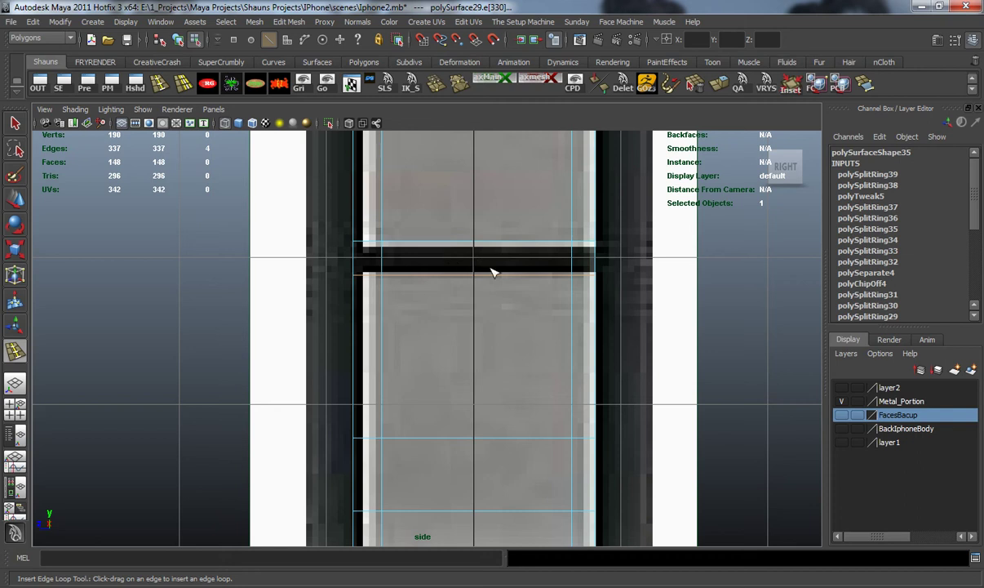
# Step: Switch to the four-view layout and return the left band half to object mode
pyautogui.scroll(-4, 509, 275)
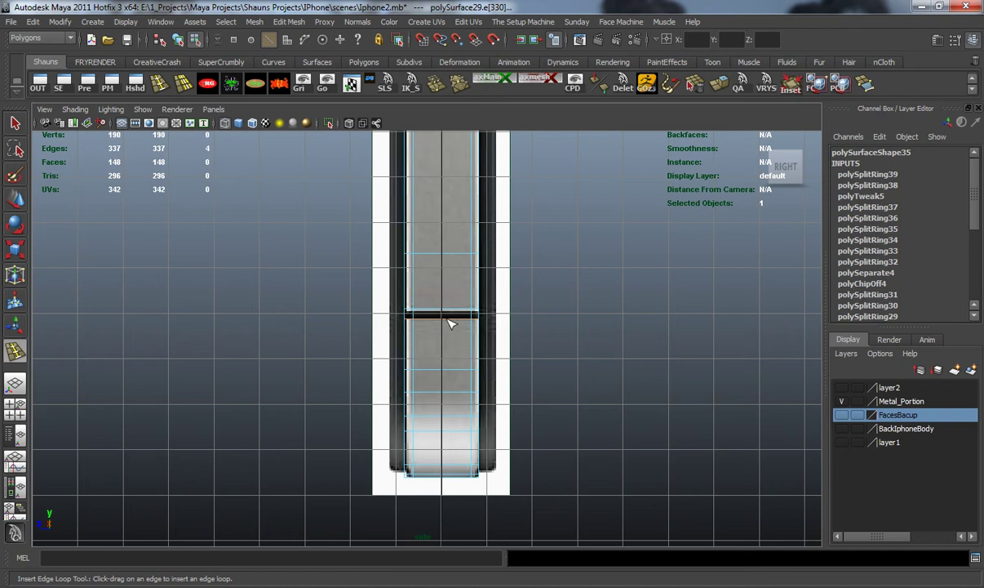
pyautogui.keyDown('alt'); pyautogui.moveTo(462, 266); pyautogui.dragTo(457, 436, button='middle'); pyautogui.keyUp('alt')
pyautogui.scroll(-5, 485, 292)
pyautogui.keyDown('alt'); pyautogui.moveTo(490, 301); pyautogui.dragTo(493, 324, button='middle'); pyautogui.keyUp('alt')
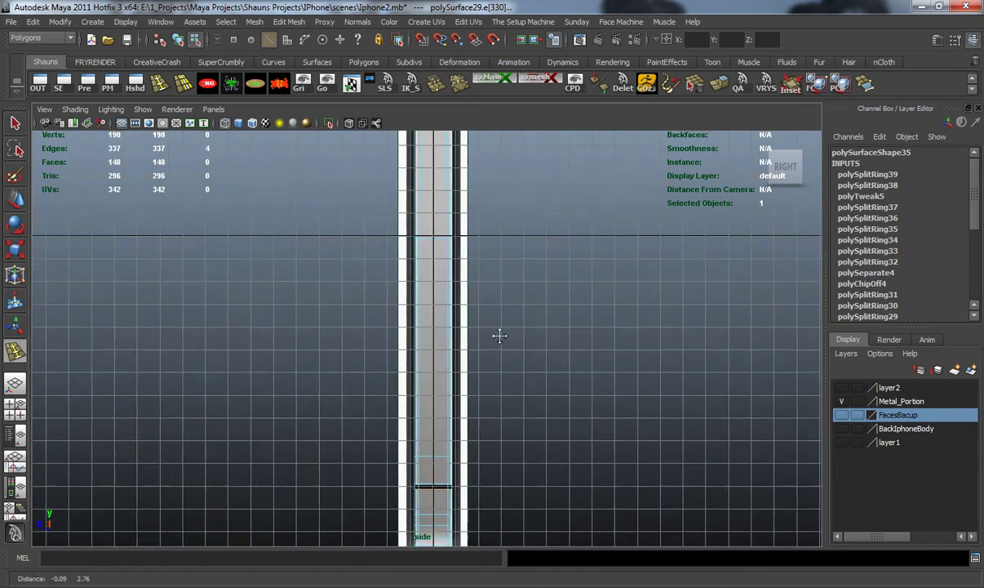
pyautogui.press('space')
pyautogui.click(441, 332)
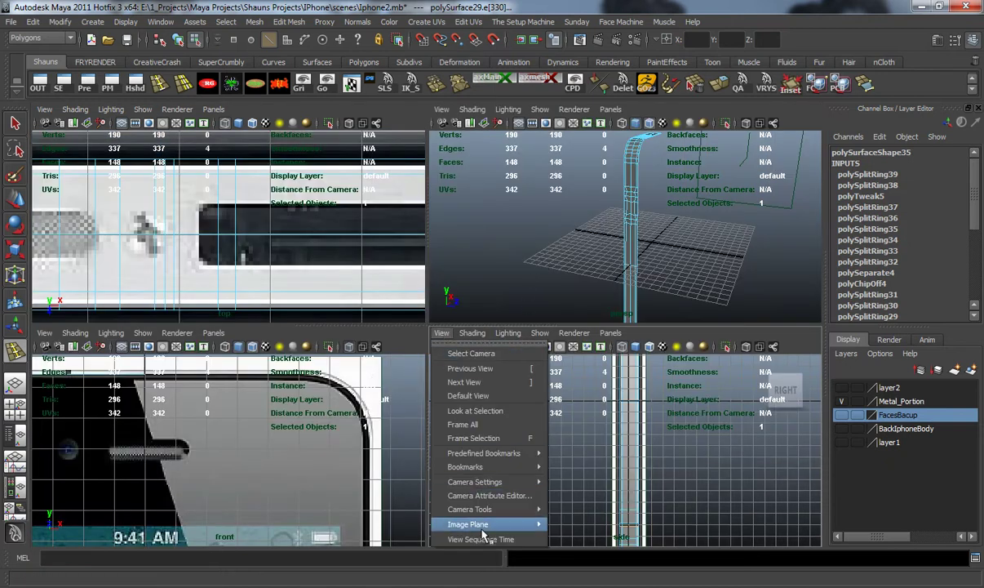
pyautogui.moveTo(489, 525)
pyautogui.moveTo(637, 559)
pyautogui.click(698, 559)
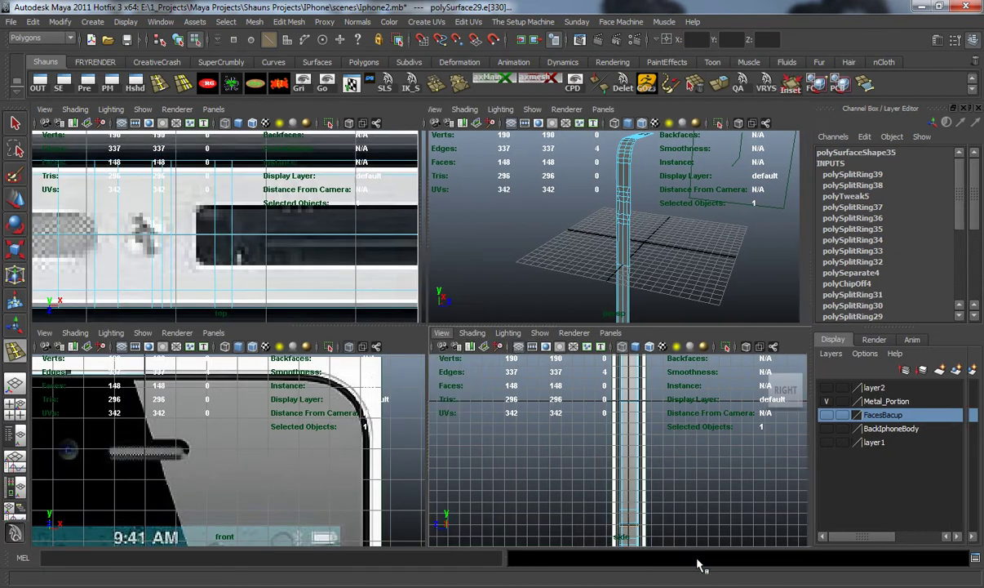
pyautogui.press('w')
pyautogui.rightClick(508, 403)
pyautogui.moveTo(508, 404); pyautogui.dragTo(555, 350, button='right')
pyautogui.click(519, 391)
# Step: Replace the side view's reference image with Right_Side_71x700.psd
pyautogui.click(372, 335)
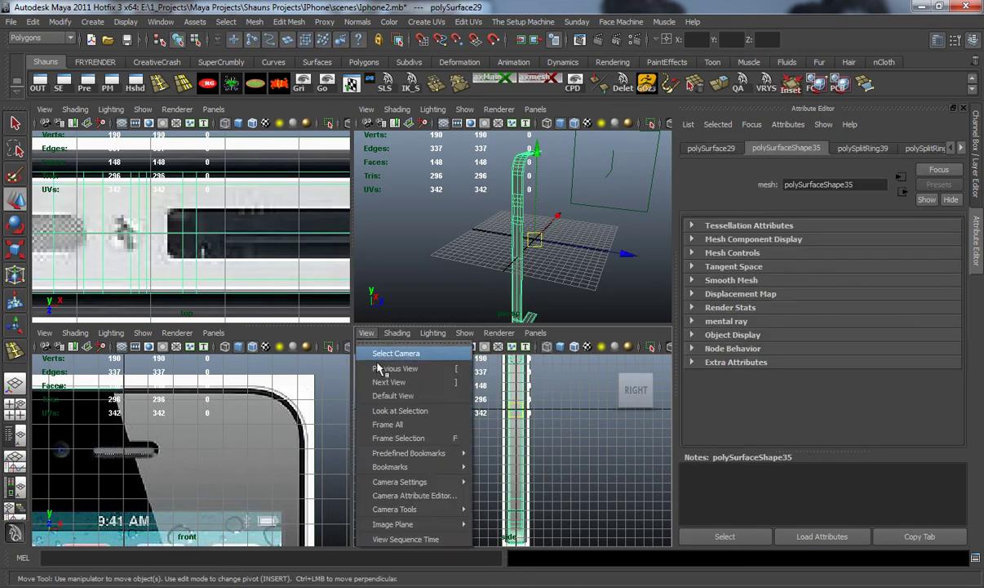
pyautogui.moveTo(441, 525)
pyautogui.moveTo(543, 559)
pyautogui.click(622, 560)
pyautogui.click(938, 427)
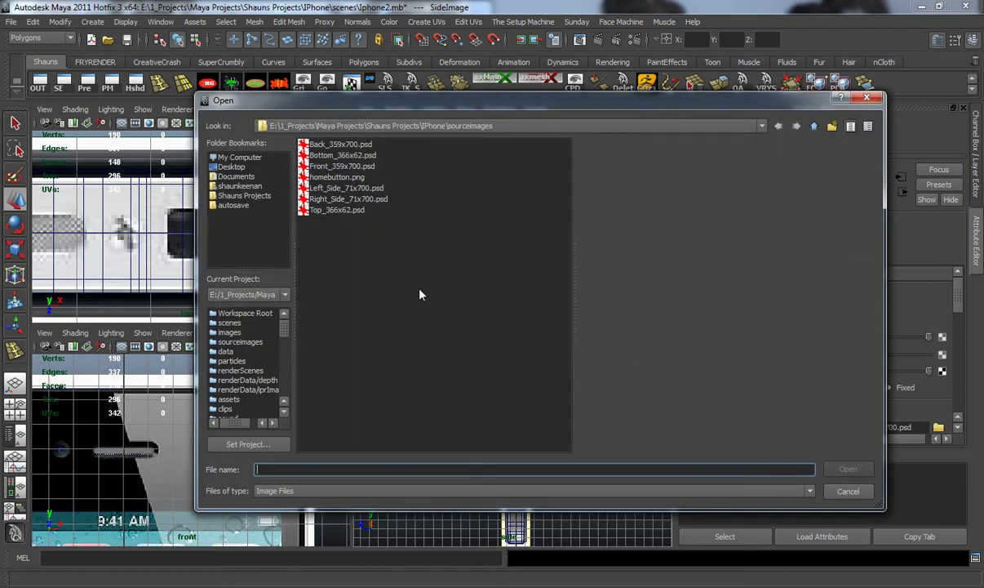
pyautogui.click(357, 200)
pyautogui.click(856, 472)
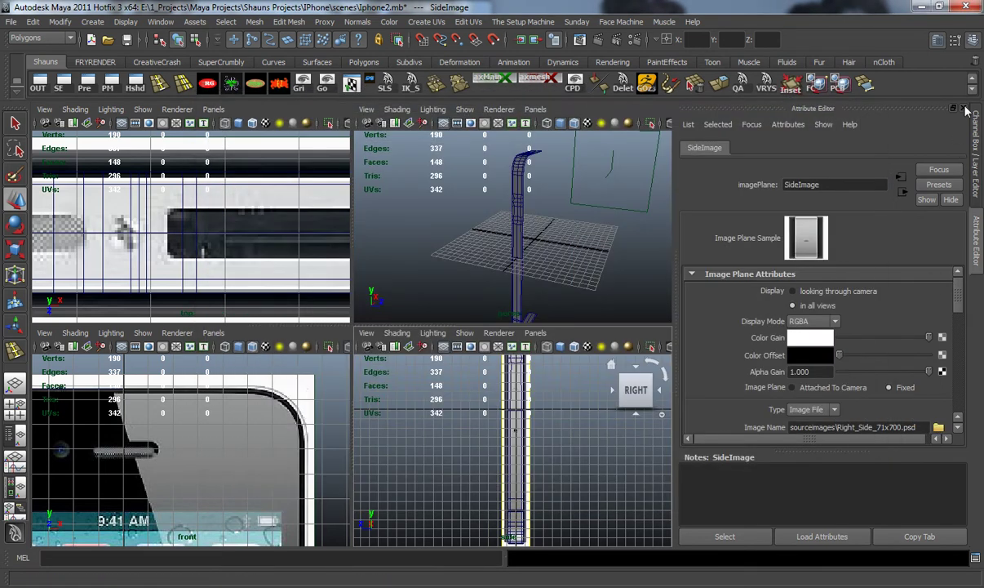
# Step: Deselect the band, enlarge the top view and close the Attribute Editor
pyautogui.keyDown('alt'); pyautogui.moveTo(246, 228); pyautogui.dragTo(177, 240, button='middle'); pyautogui.keyUp('alt')
pyautogui.click(179, 224)
pyautogui.scroll(-6, 241, 258)
pyautogui.keyDown('alt'); pyautogui.moveTo(253, 259); pyautogui.dragTo(260, 266, button='middle'); pyautogui.keyUp('alt')
pyautogui.scroll(7, 241, 253)
pyautogui.keyDown('alt'); pyautogui.moveTo(211, 237); pyautogui.dragTo(155, 197, button='middle'); pyautogui.keyUp('alt')
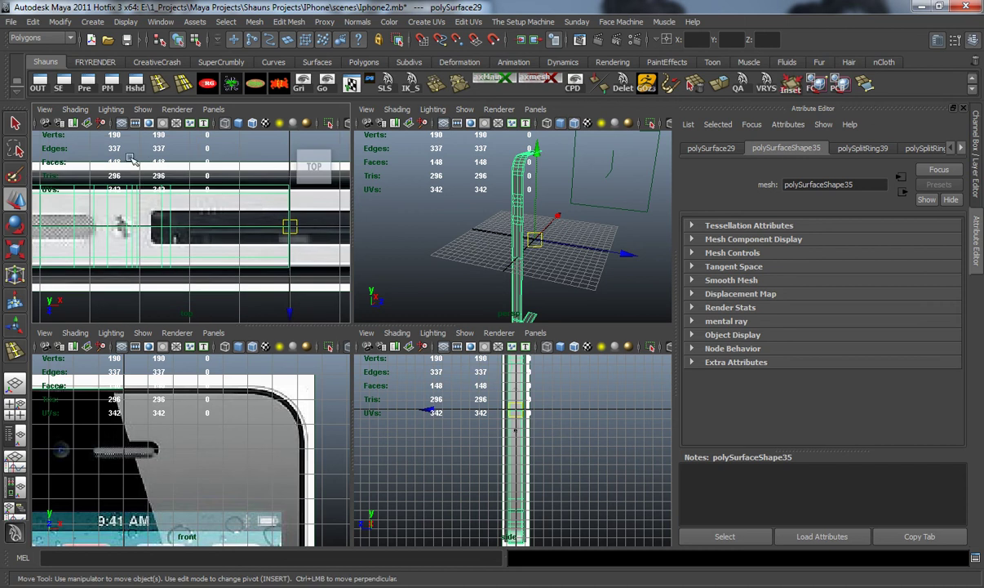
pyautogui.click(45, 109)
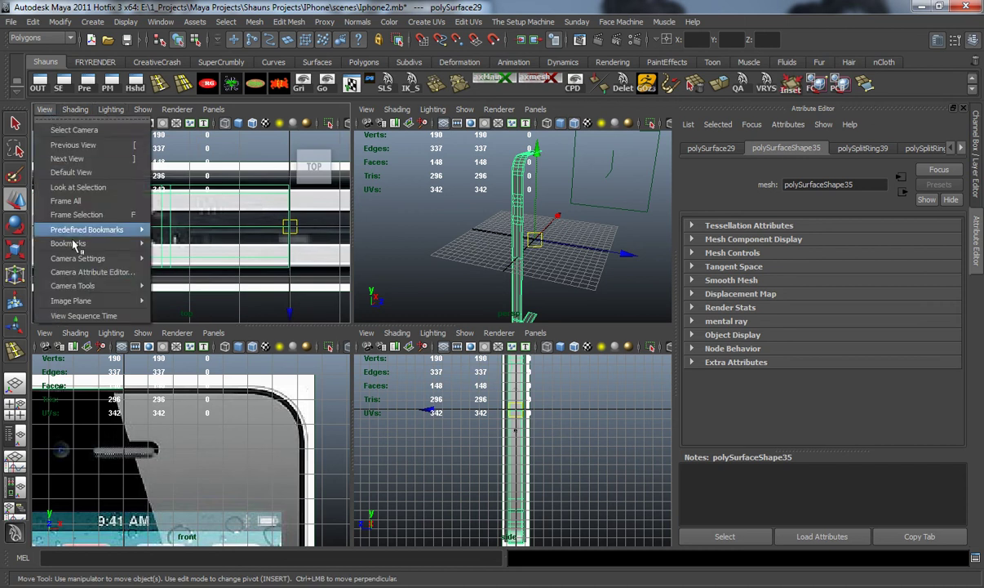
pyautogui.moveTo(79, 299)
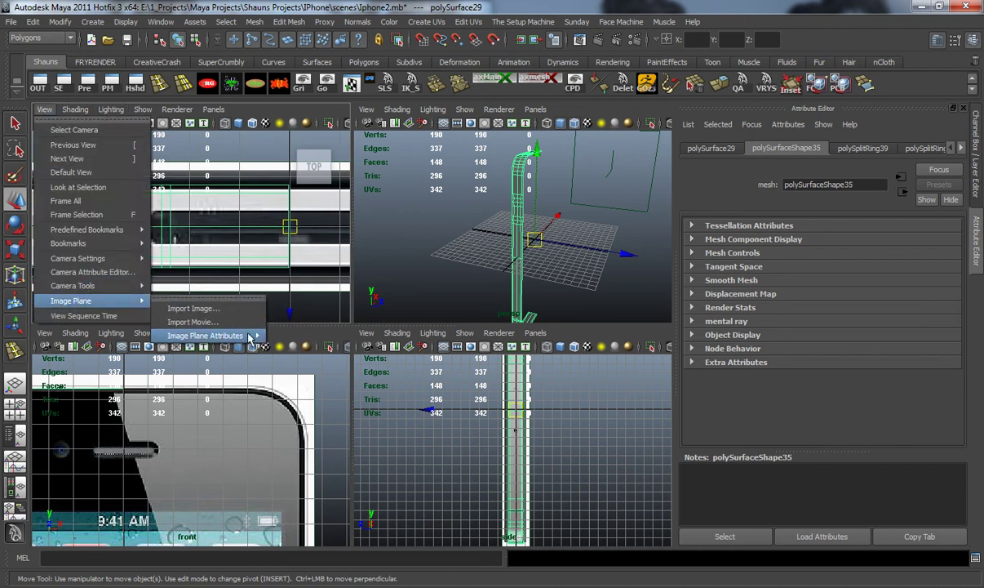
pyautogui.click(226, 152)
pyautogui.click(226, 152)
pyautogui.press('space')
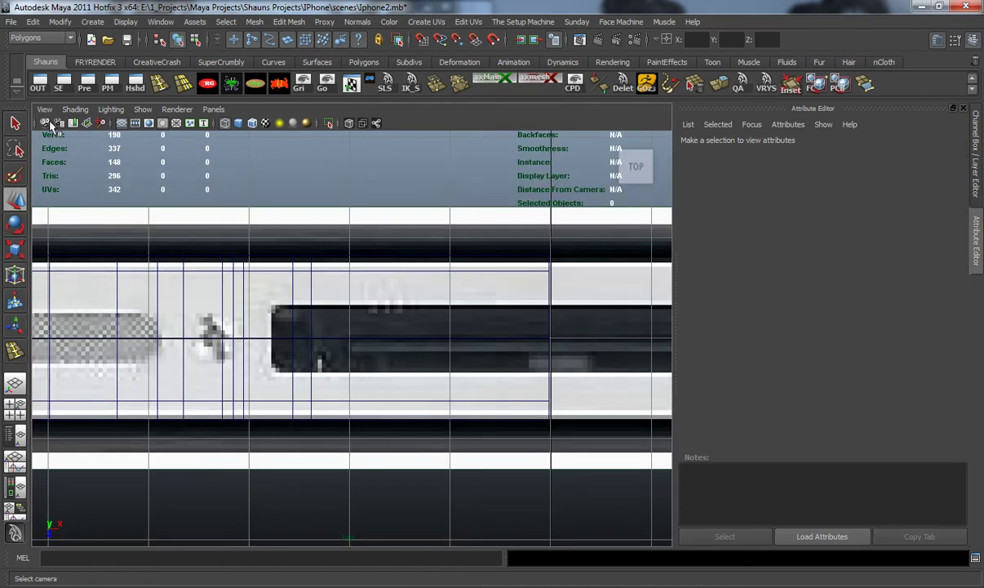
pyautogui.click(44, 109)
pyautogui.moveTo(98, 301)
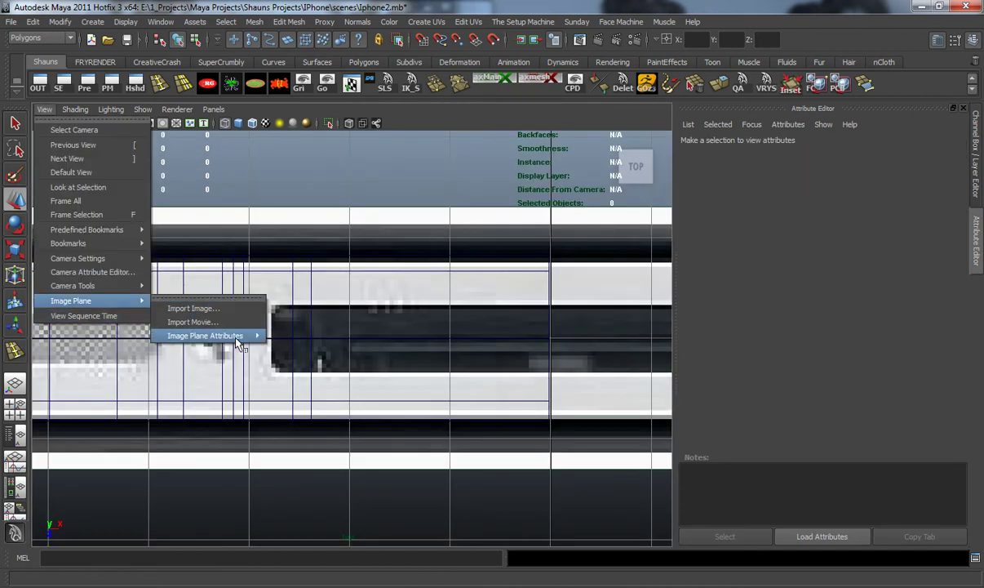
pyautogui.click(964, 108)
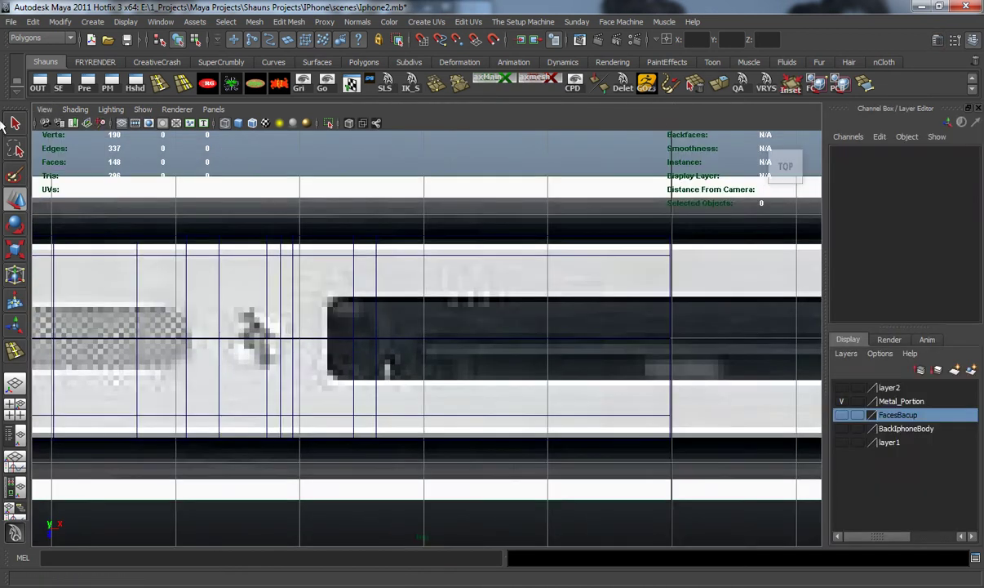
# Step: Replace the top view's TopImage reference with Top_366x62.psd and check it against the band
pyautogui.click(45, 110)
pyautogui.moveTo(106, 301)
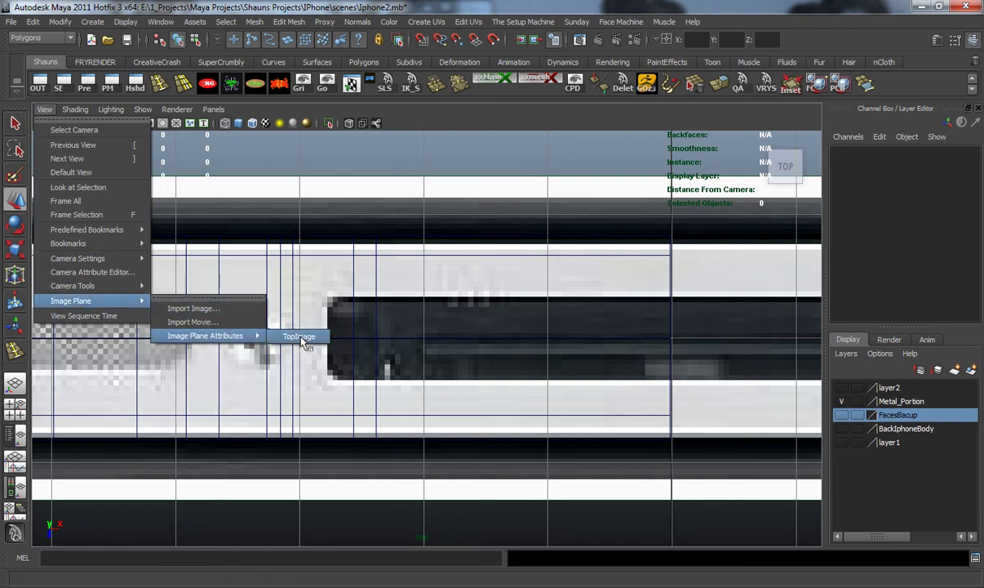
pyautogui.click(286, 332)
pyautogui.click(939, 427)
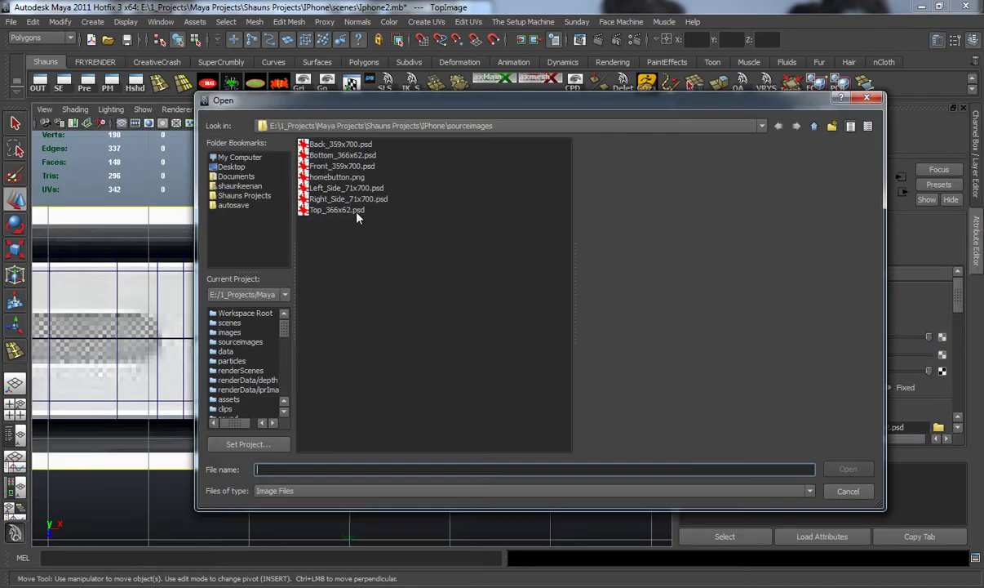
pyautogui.click(337, 210)
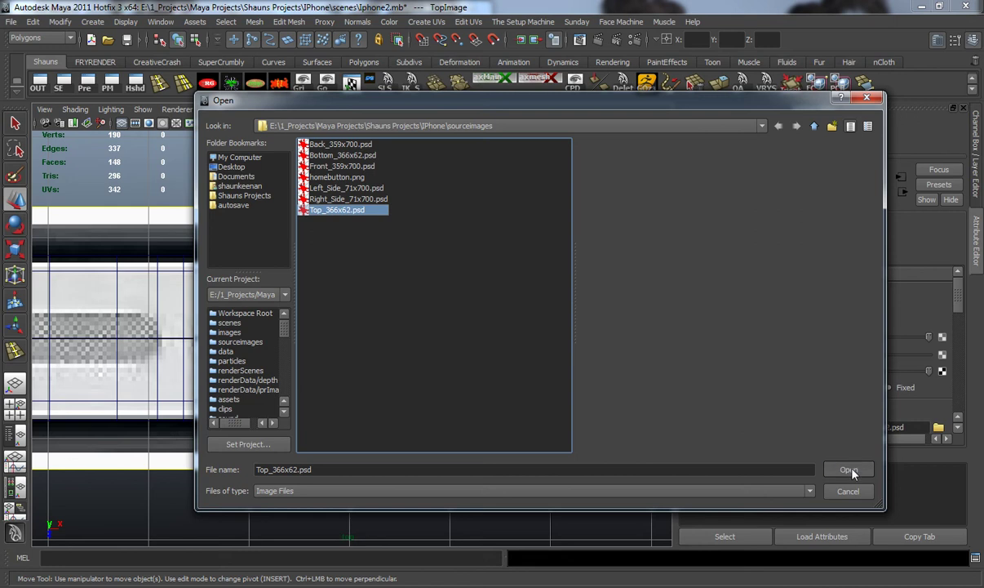
pyautogui.click(852, 472)
pyautogui.scroll(-5, 405, 298)
pyautogui.keyDown('alt'); pyautogui.moveTo(448, 338); pyautogui.dragTo(303, 323, button='middle'); pyautogui.keyUp('alt')
pyautogui.scroll(2, 363, 333)
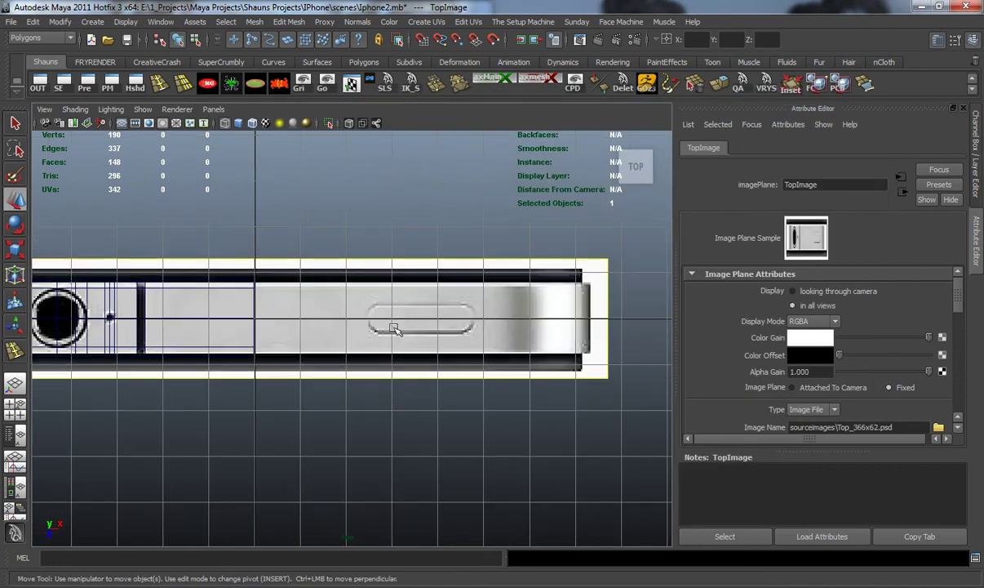
# Step: Enlarge the perspective view, orbit to the band's upper part and close the Attribute Editor
pyautogui.press('space')
pyautogui.press('space')
pyautogui.keyDown('alt'); pyautogui.moveTo(523, 237); pyautogui.dragTo(437, 279); pyautogui.keyUp('alt')
pyautogui.click(965, 108)
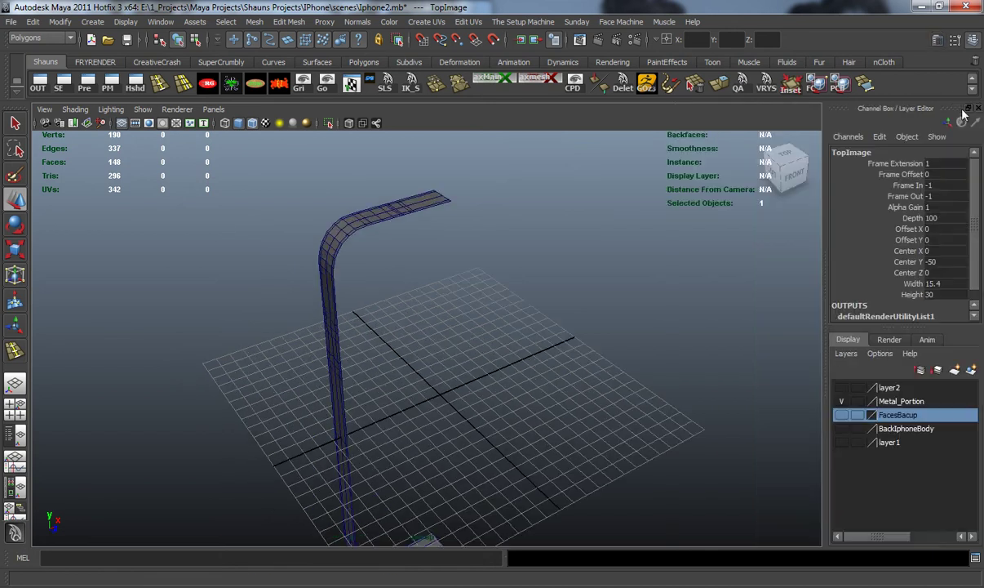
# Step: Show layer2 with the band's other half and delete that display layer
pyautogui.click(842, 388)
pyautogui.rightClick(849, 388)
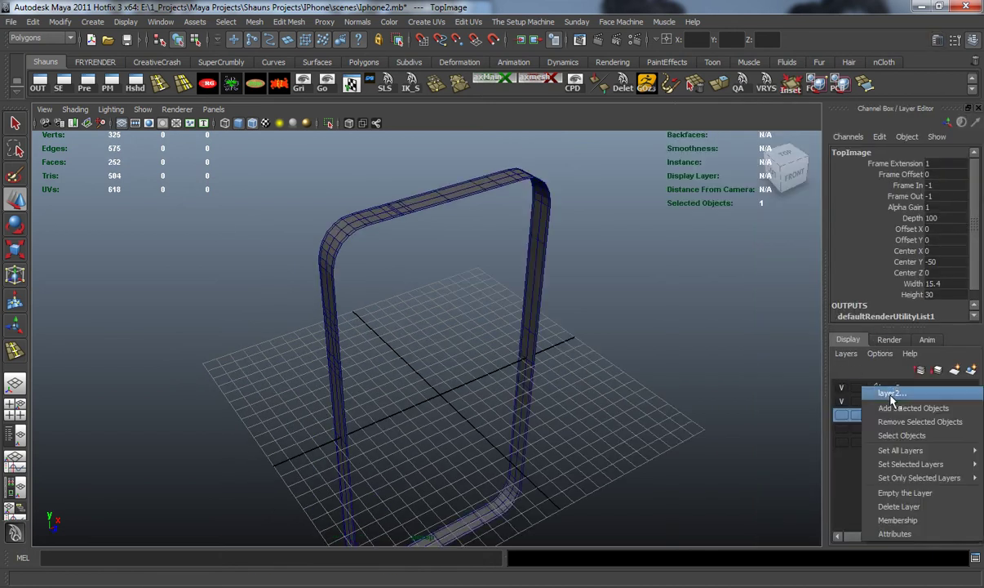
pyautogui.click(896, 507)
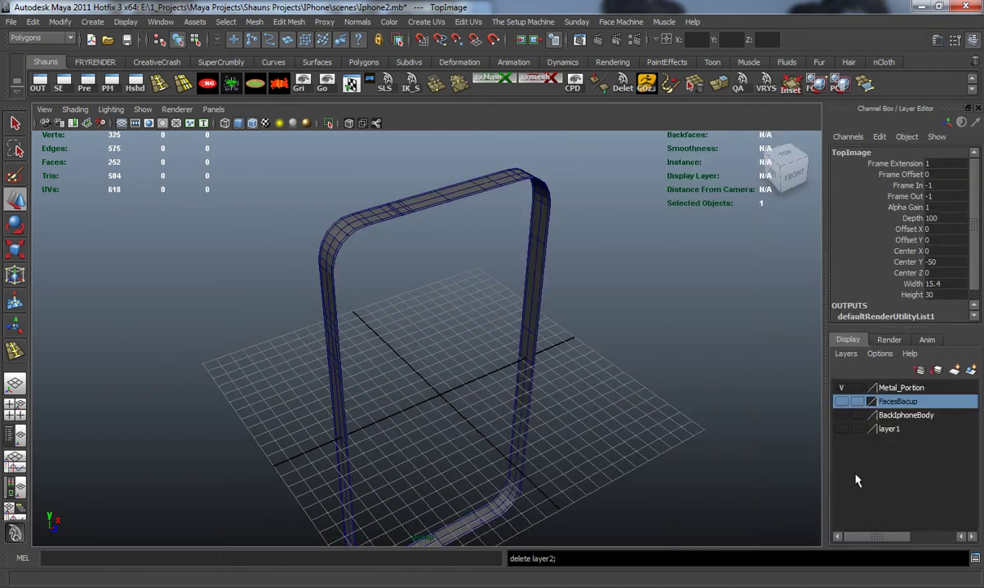
# Step: Select both halves of the metal band and combine them into one mesh
pyautogui.click(471, 189)
pyautogui.keyDown('shift'); pyautogui.click(371, 209); pyautogui.keyUp('shift')
pyautogui.click(254, 22)
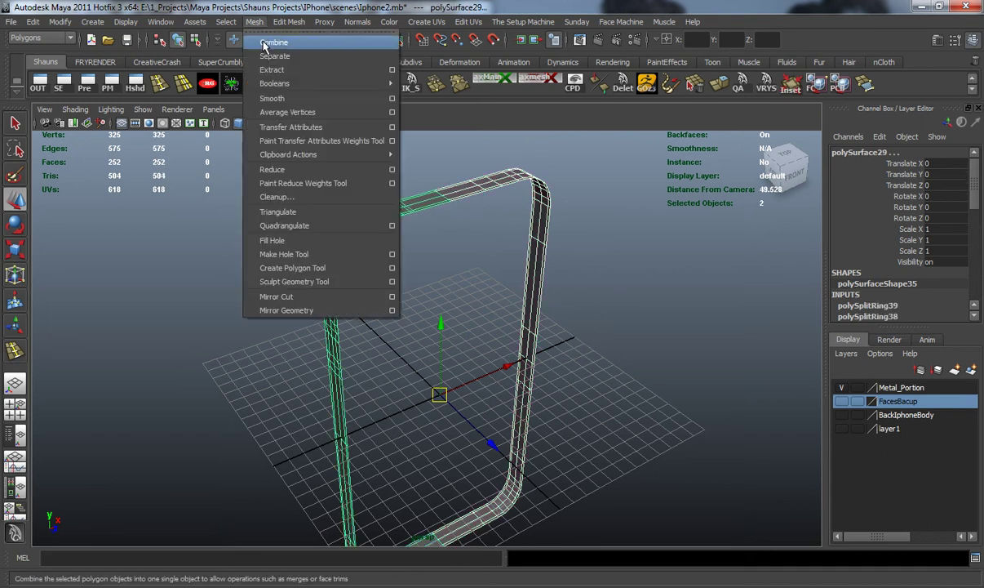
pyautogui.click(263, 43)
# Step: Select the seam vertices at the band's top and bottom centres and merge the overlapping pairs
pyautogui.keyDown('alt'); pyautogui.moveTo(349, 200); pyautogui.dragTo(305, 212); pyautogui.keyUp('alt')
pyautogui.moveTo(418, 222); pyautogui.dragTo(378, 229, button='right')
pyautogui.scroll(3, 379, 231)
pyautogui.keyDown('alt'); pyautogui.moveTo(380, 231); pyautogui.dragTo(382, 268, button='middle'); pyautogui.keyUp('alt')
pyautogui.scroll(-5, 431, 402)
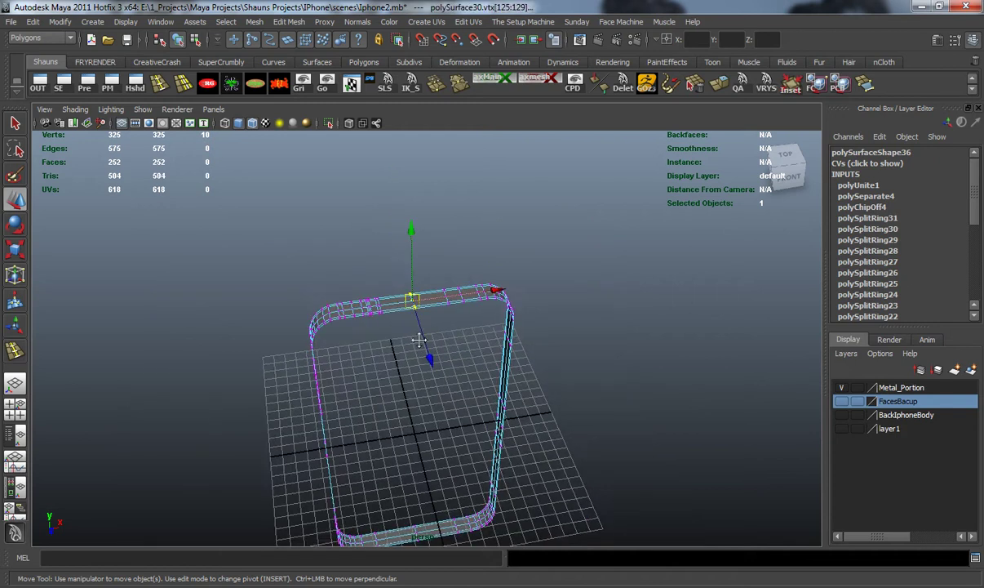
pyautogui.keyDown('alt'); pyautogui.moveTo(428, 465); pyautogui.dragTo(407, 307, button='middle'); pyautogui.keyUp('alt')
pyautogui.scroll(3, 406, 307)
pyautogui.scroll(6, 446, 192)
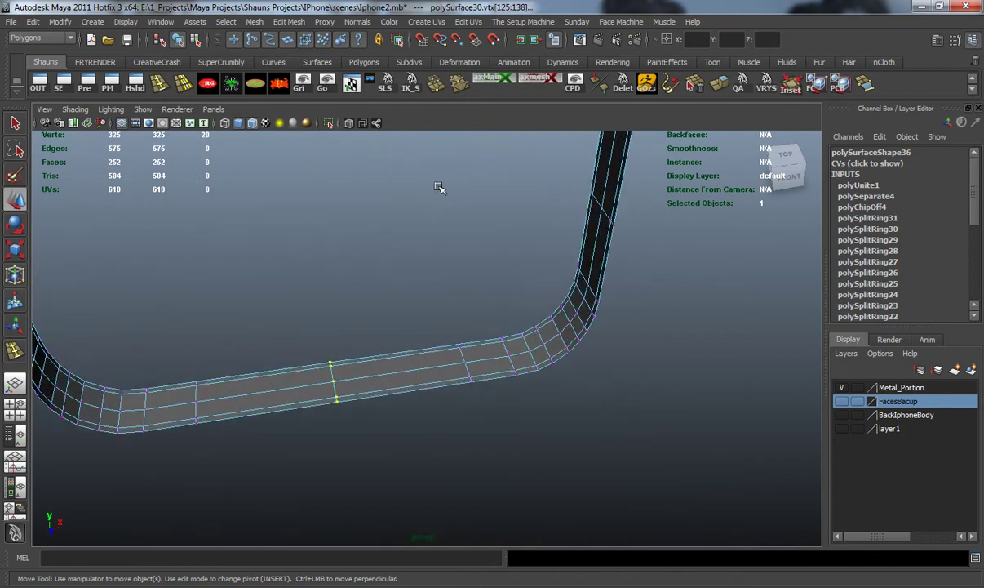
pyautogui.click(436, 87)
pyautogui.press('3')
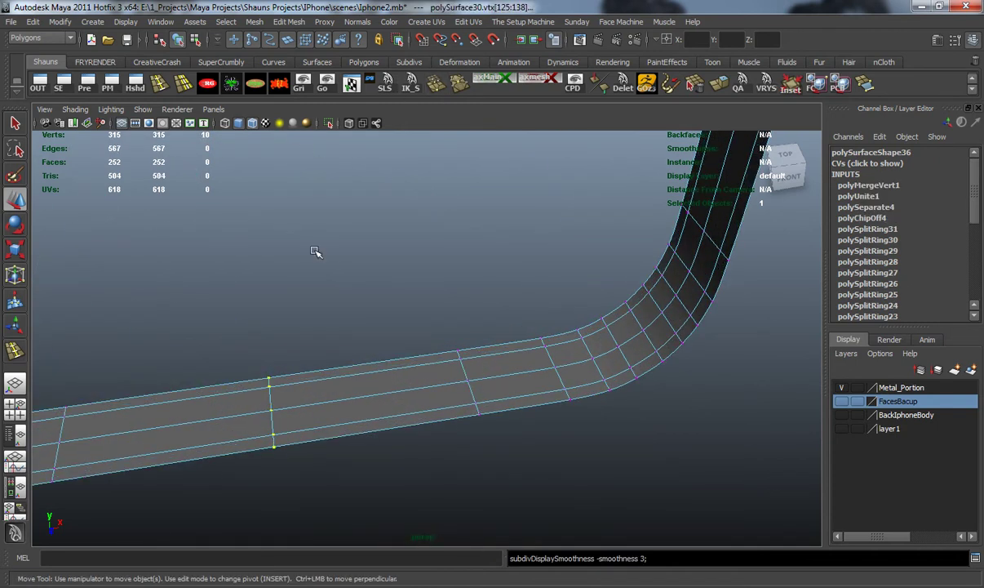
pyautogui.click(314, 296)
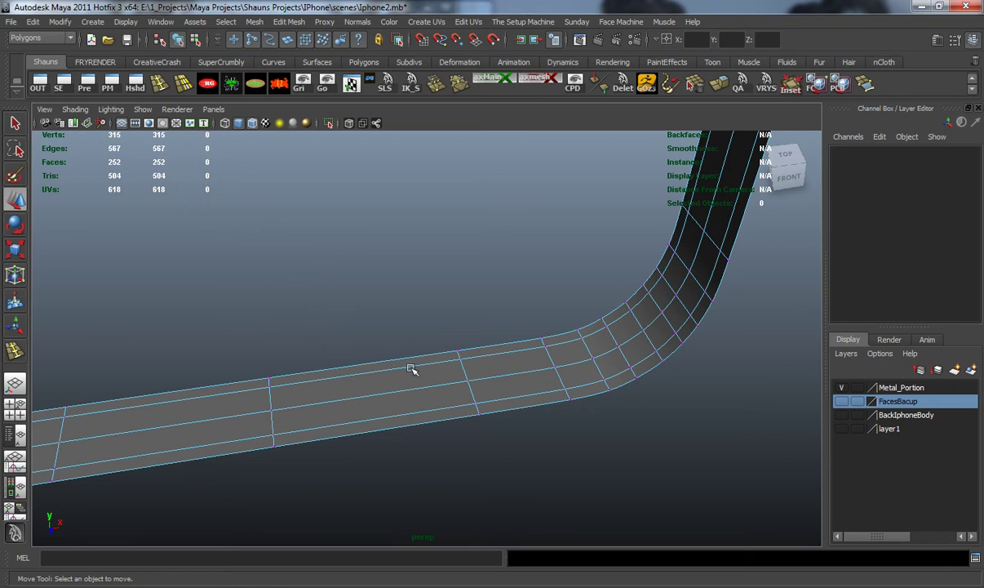
# Step: Try to insert a lengthwise edge loop along the combined band
pyautogui.click(160, 86)
pyautogui.press('1')
pyautogui.moveTo(271, 396); pyautogui.dragTo(297, 406)
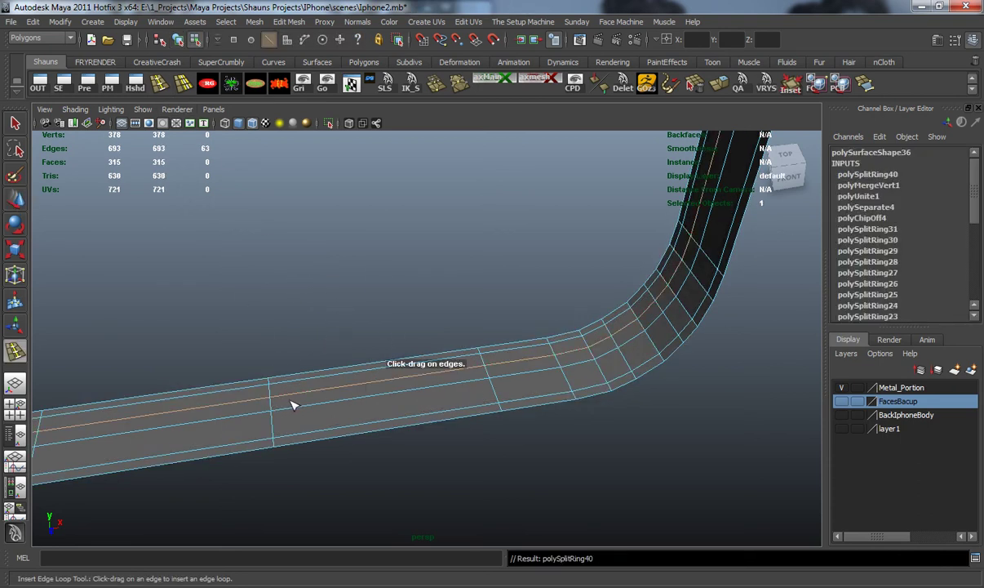
pyautogui.hotkey('ctrl', 'z')
pyautogui.press('w')
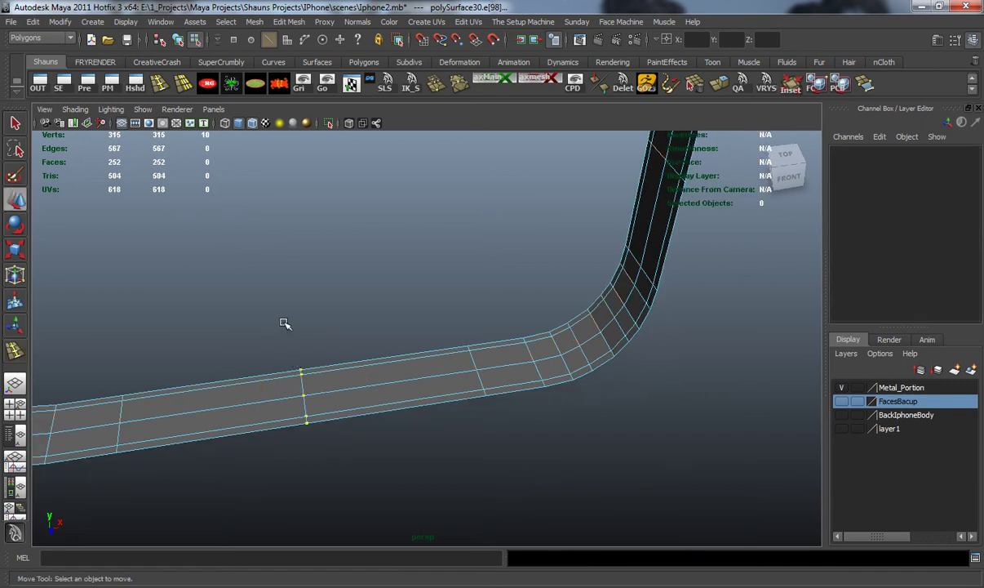
# Step: Check the merged seam vertices at the bottom and top of the band
pyautogui.scroll(-5, 282, 325)
pyautogui.moveTo(305, 366); pyautogui.dragTo(261, 343, button='right')
pyautogui.moveTo(270, 330); pyautogui.dragTo(428, 415)
pyautogui.scroll(-5, 367, 310)
pyautogui.keyDown('alt'); pyautogui.moveTo(364, 308); pyautogui.dragTo(364, 351, button='middle'); pyautogui.keyUp('alt')
pyautogui.click(255, 339)
pyautogui.moveTo(267, 187); pyautogui.dragTo(565, 257)
pyautogui.click(492, 253)
# Step: Enlarge the top view and select the inner-row vertices above and below the power button
pyautogui.scroll(5, 487, 309)
pyautogui.keyDown('alt'); pyautogui.moveTo(395, 278); pyautogui.dragTo(447, 379, button='middle'); pyautogui.keyUp('alt')
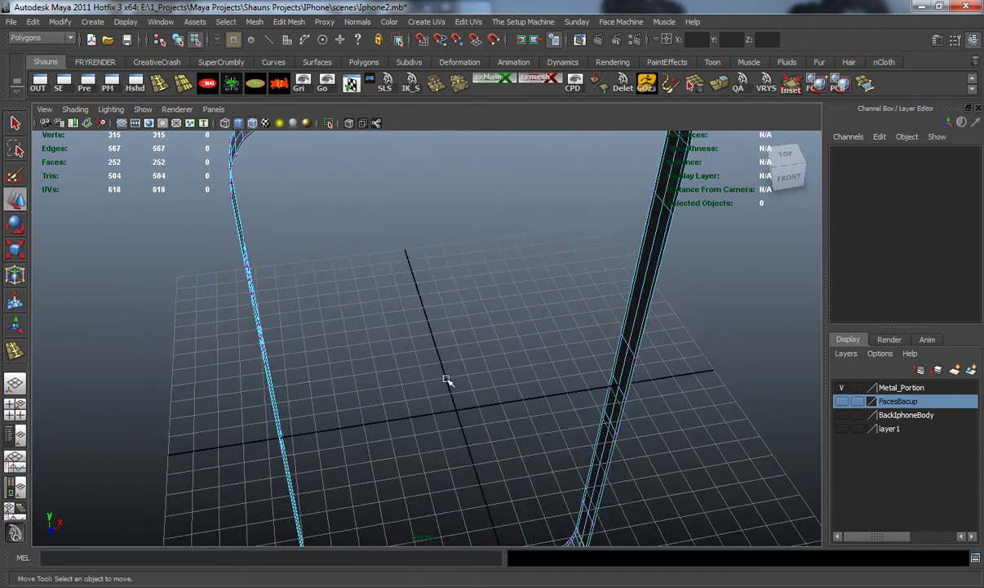
pyautogui.press('space')
pyautogui.press('space')
pyautogui.press('1')
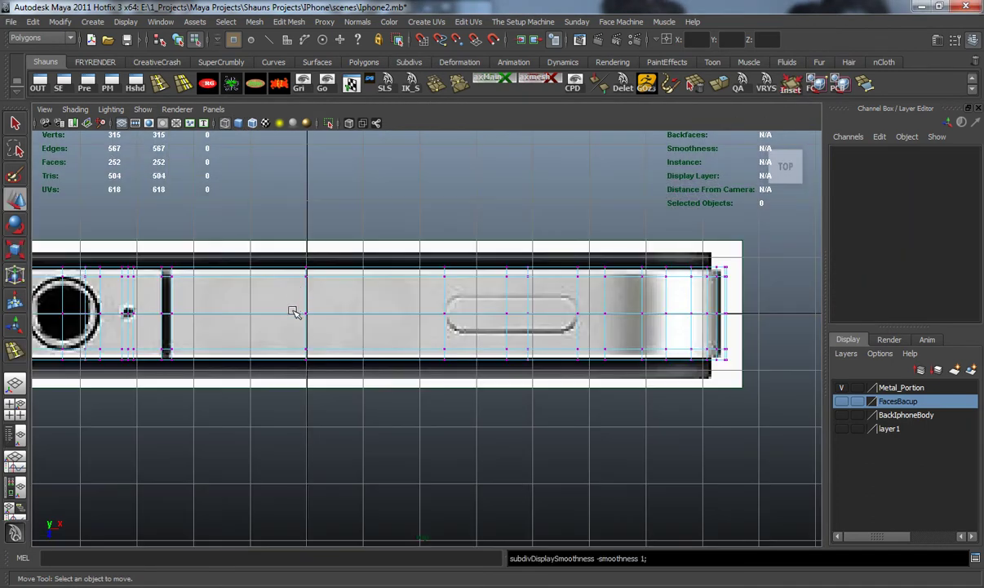
pyautogui.scroll(2, 438, 321)
pyautogui.keyDown('alt'); pyautogui.moveTo(438, 321); pyautogui.dragTo(365, 318, button='middle'); pyautogui.keyUp('alt')
pyautogui.scroll(2, 365, 318)
pyautogui.moveTo(339, 241); pyautogui.dragTo(574, 257)
pyautogui.keyDown('shift'); pyautogui.moveTo(345, 338); pyautogui.dragTo(614, 364); pyautogui.keyUp('shift')
# Step: Remove the vertices at the band's bottom end from the selection using the front view
pyautogui.press('space')
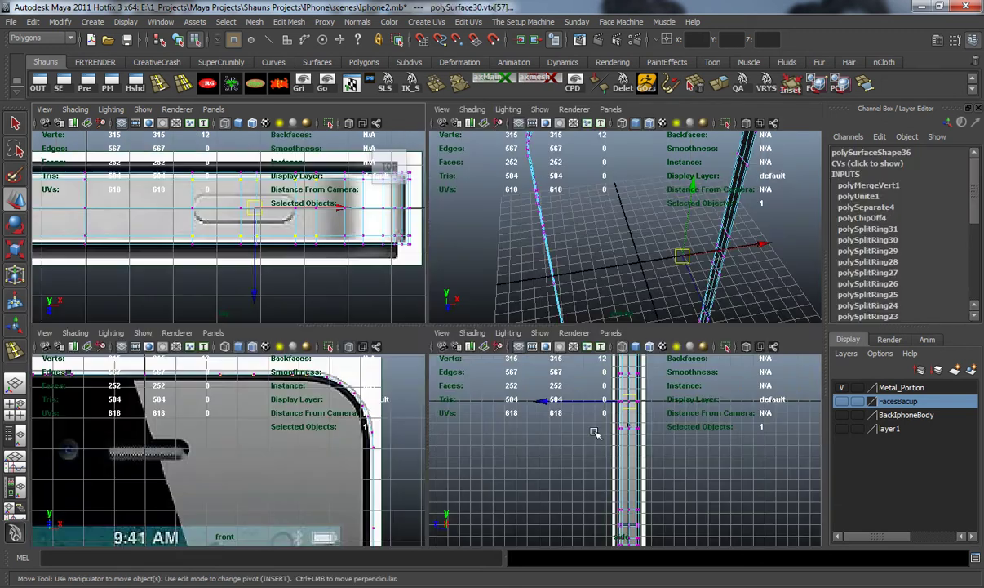
pyautogui.press('space')
pyautogui.keyDown('alt'); pyautogui.moveTo(336, 426); pyautogui.dragTo(357, 369, button='middle'); pyautogui.keyUp('alt')
pyautogui.keyDown('ctrl'); pyautogui.moveTo(270, 400); pyautogui.dragTo(705, 510); pyautogui.keyUp('ctrl')
pyautogui.keyDown('alt'); pyautogui.moveTo(373, 269); pyautogui.dragTo(383, 320, button='middle'); pyautogui.keyUp('alt')
pyautogui.keyDown('alt'); pyautogui.moveTo(459, 296); pyautogui.dragTo(397, 362, button='middle'); pyautogui.keyUp('alt')
pyautogui.press('space')
pyautogui.press('space')
pyautogui.keyDown('alt'); pyautogui.moveTo(340, 260); pyautogui.dragTo(311, 254, button='middle'); pyautogui.keyUp('alt')
# Step: Deselect the column beyond the power button and scale the remaining vertices to about 0.57 in Z to fit the button's height
pyautogui.press('r')
pyautogui.moveTo(447, 179); pyautogui.dragTo(445, 169)
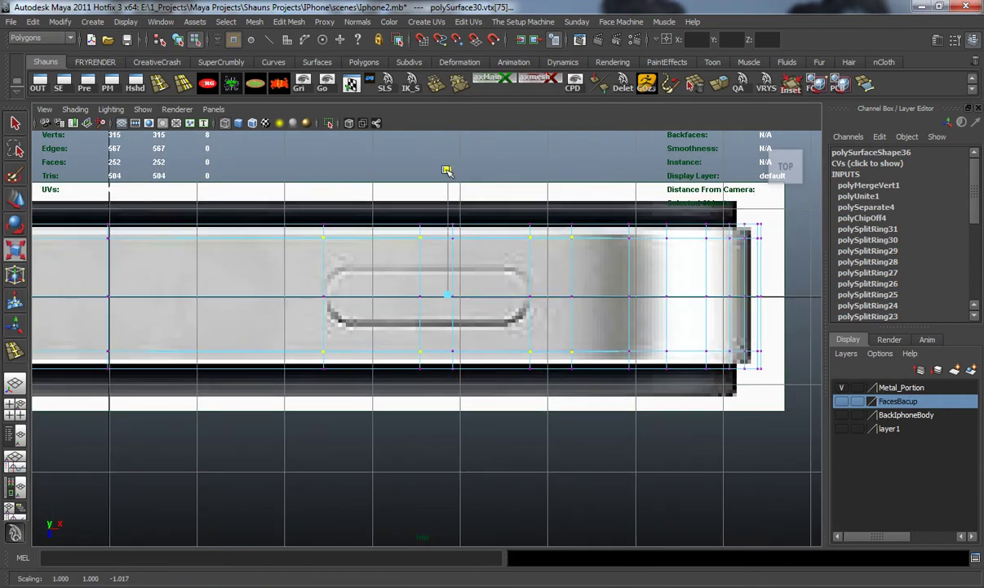
pyautogui.hotkey('ctrl', 'z')
pyautogui.keyDown('ctrl'); pyautogui.moveTo(545, 196); pyautogui.dragTo(606, 429); pyautogui.keyUp('ctrl')
pyautogui.moveTo(426, 172); pyautogui.dragTo(425, 171)
pyautogui.moveTo(426, 219); pyautogui.dragTo(425, 226)
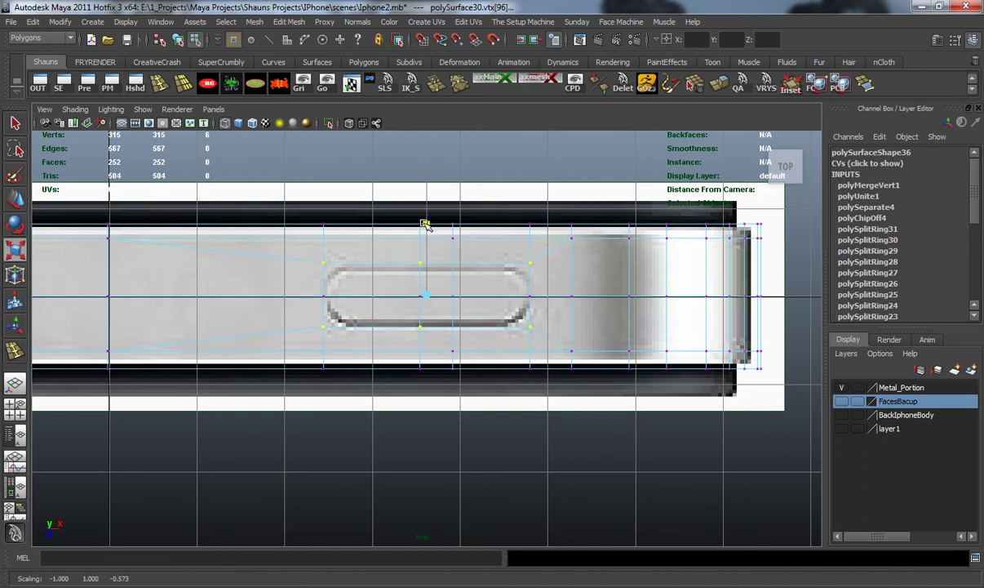
# Step: Scale the power button outline's four corner vertices inward to about 0.86 in X and preview the band smoothed
pyautogui.press('space')
pyautogui.press('space')
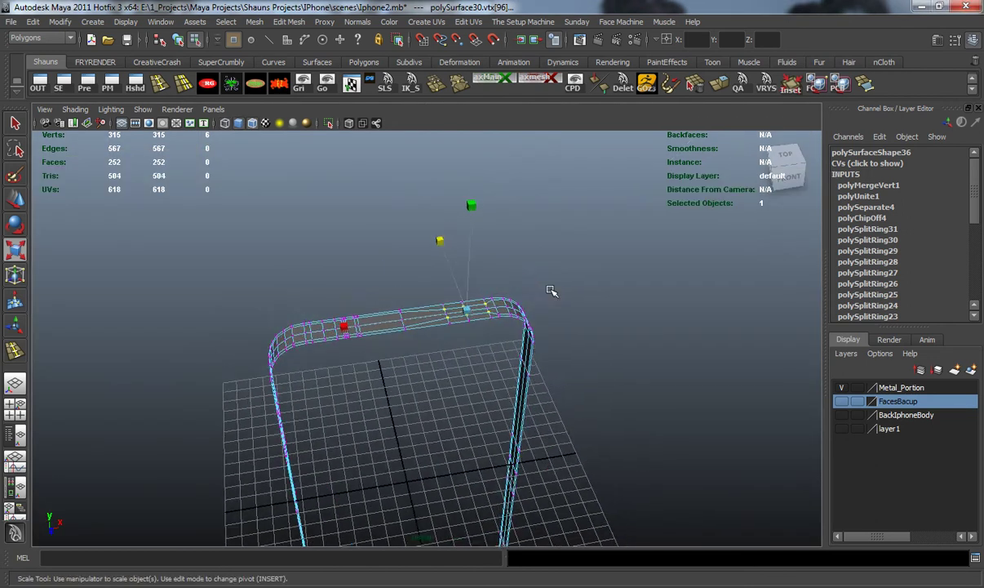
pyautogui.scroll(5, 550, 291)
pyautogui.keyDown('alt'); pyautogui.moveTo(551, 290); pyautogui.dragTo(486, 332, button='middle'); pyautogui.keyUp('alt')
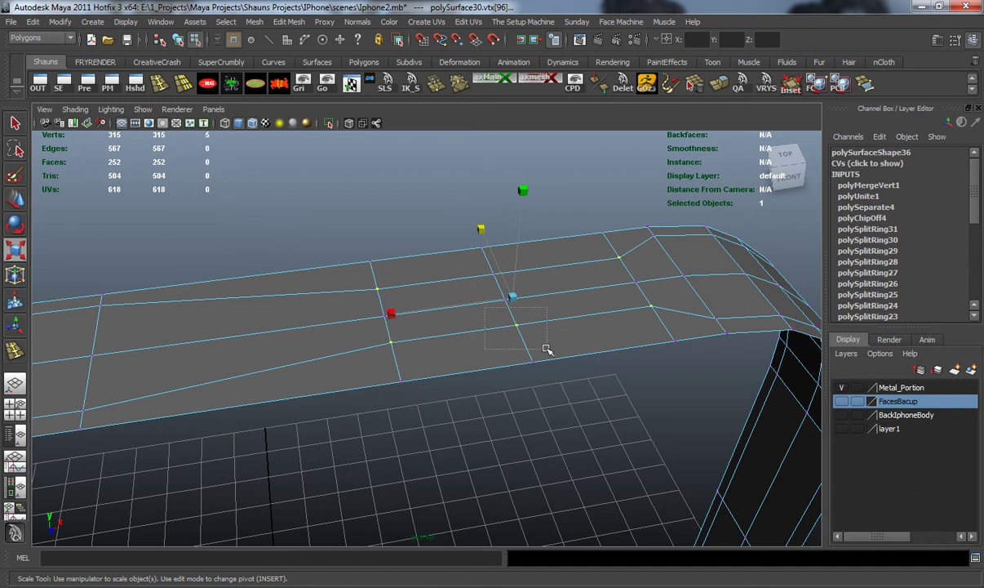
pyautogui.moveTo(392, 313); pyautogui.dragTo(410, 313)
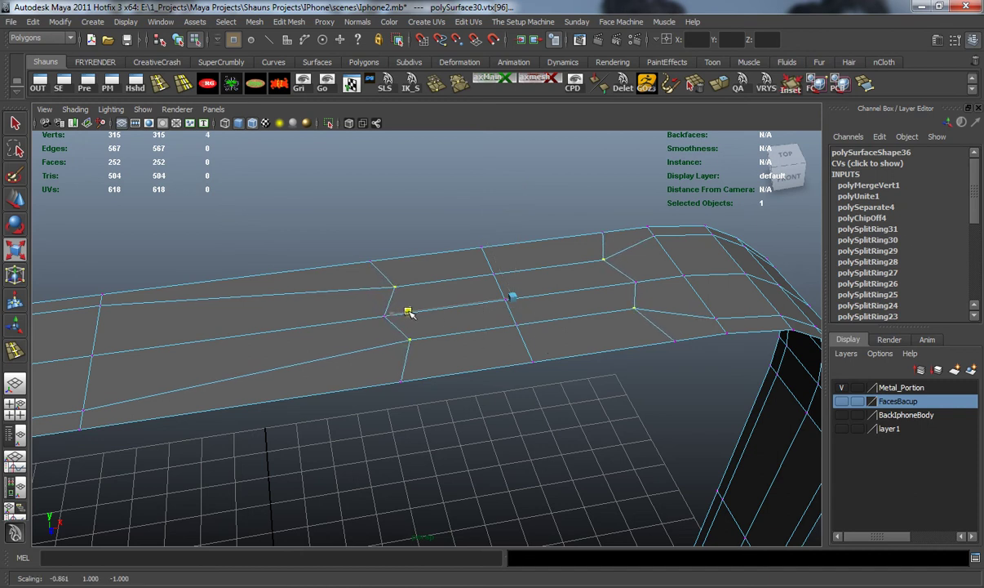
pyautogui.click(308, 252)
pyautogui.scroll(-6, 379, 359)
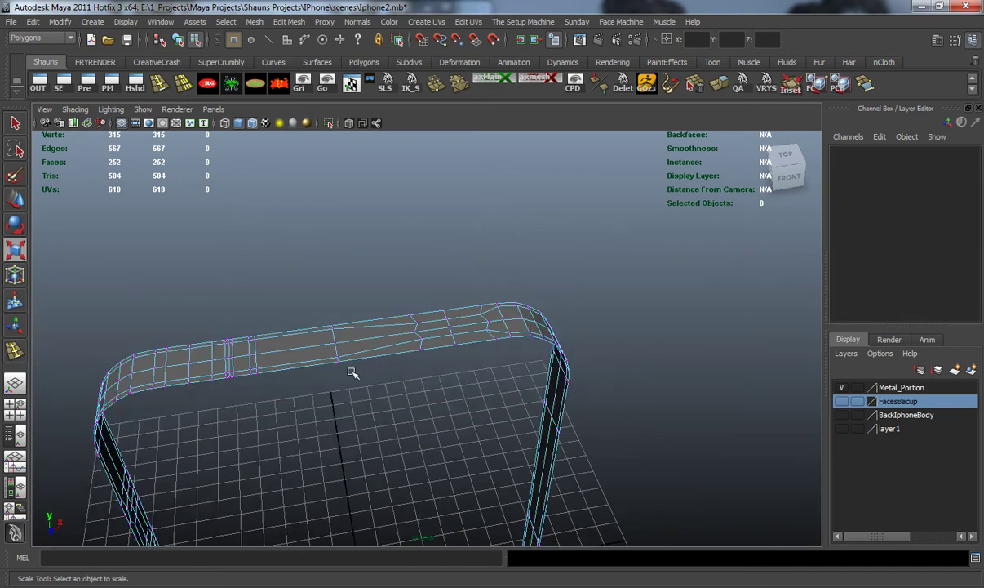
pyautogui.keyDown('alt'); pyautogui.moveTo(369, 374); pyautogui.dragTo(337, 374); pyautogui.keyUp('alt')
pyautogui.press('3')
pyautogui.keyDown('alt'); pyautogui.moveTo(369, 358); pyautogui.dragTo(426, 336, button='middle'); pyautogui.keyUp('alt')
pyautogui.press('1')
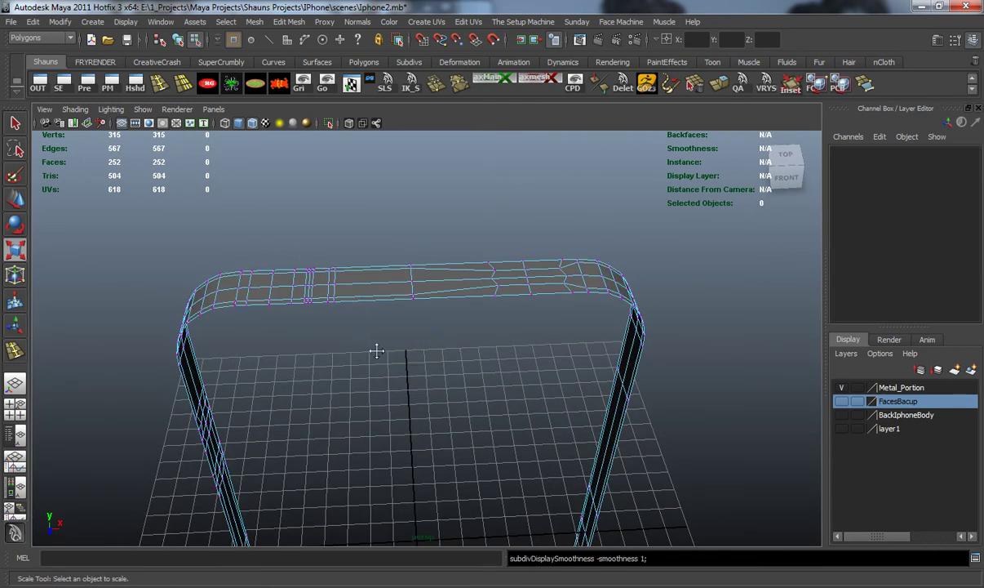
# Step: Examine the band's vertices around the headphone jack in the top and perspective views
pyautogui.keyDown('alt'); pyautogui.moveTo(369, 349); pyautogui.dragTo(471, 371, button='middle'); pyautogui.keyUp('alt')
pyautogui.scroll(4, 472, 371)
pyautogui.press('space')
pyautogui.keyDown('alt'); pyautogui.moveTo(220, 252); pyautogui.dragTo(361, 252, button='middle'); pyautogui.keyUp('alt')
pyautogui.keyDown('alt'); pyautogui.moveTo(245, 248); pyautogui.dragTo(379, 255, button='middle'); pyautogui.keyUp('alt')
pyautogui.keyDown('alt'); pyautogui.moveTo(256, 250); pyautogui.dragTo(363, 279, button='middle'); pyautogui.keyUp('alt')
pyautogui.keyDown('alt'); pyautogui.moveTo(255, 255); pyautogui.dragTo(351, 258, button='right'); pyautogui.keyUp('alt')
pyautogui.keyDown('alt'); pyautogui.moveTo(351, 257); pyautogui.dragTo(326, 246, button='middle'); pyautogui.keyUp('alt')
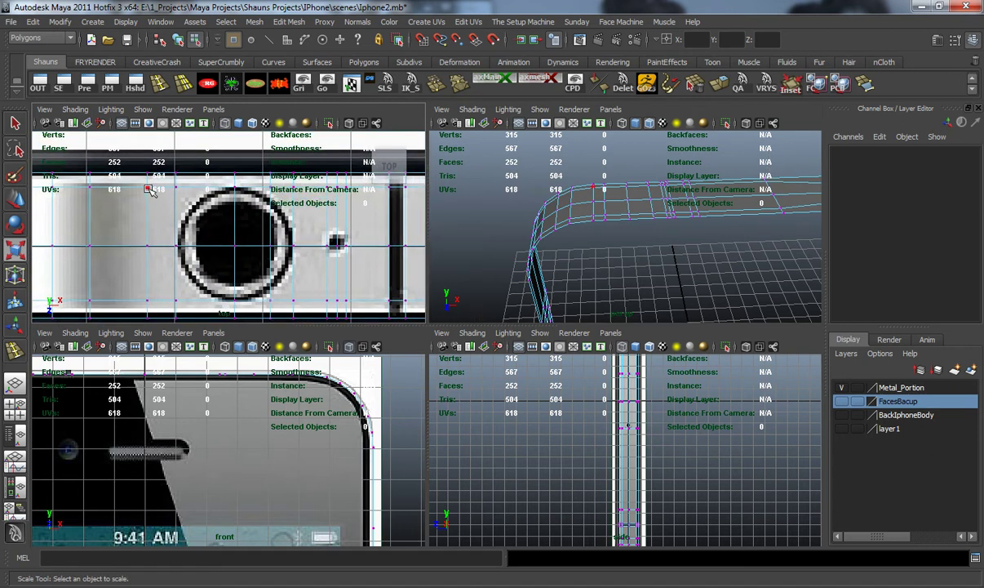
pyautogui.moveTo(147, 186); pyautogui.dragTo(175, 188)
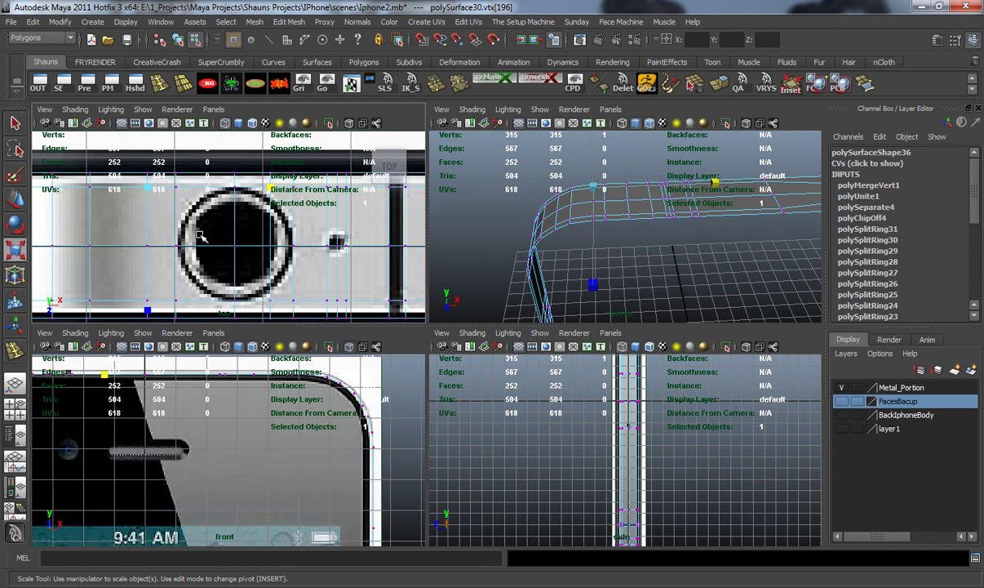
pyautogui.keyDown('alt'); pyautogui.moveTo(513, 224); pyautogui.dragTo(549, 246); pyautogui.keyUp('alt')
pyautogui.keyDown('alt'); pyautogui.moveTo(549, 246); pyautogui.dragTo(543, 235, button='middle'); pyautogui.keyUp('alt')
pyautogui.click(558, 232)
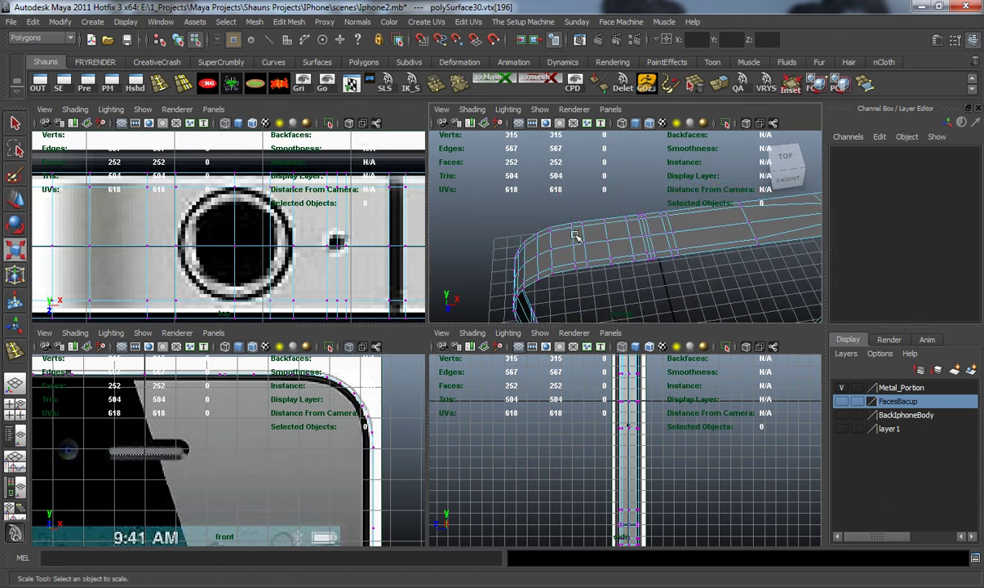
# Step: Select the six inner-row vertices around the headphone jack on the band's top section
pyautogui.click(580, 223)
pyautogui.keyDown('alt'); pyautogui.moveTo(590, 267); pyautogui.dragTo(637, 271, button='right'); pyautogui.keyUp('alt')
pyautogui.keyDown('shift'); pyautogui.click(638, 273); pyautogui.keyUp('shift')
pyautogui.hotkey('ctrl', 'z')
pyautogui.keyDown('shift'); pyautogui.moveTo(633, 267); pyautogui.dragTo(647, 279); pyautogui.keyUp('shift')
pyautogui.keyDown('shift'); pyautogui.click(616, 282); pyautogui.keyUp('shift')
pyautogui.keyDown('shift'); pyautogui.moveTo(585, 215); pyautogui.dragTo(607, 231); pyautogui.keyUp('shift')
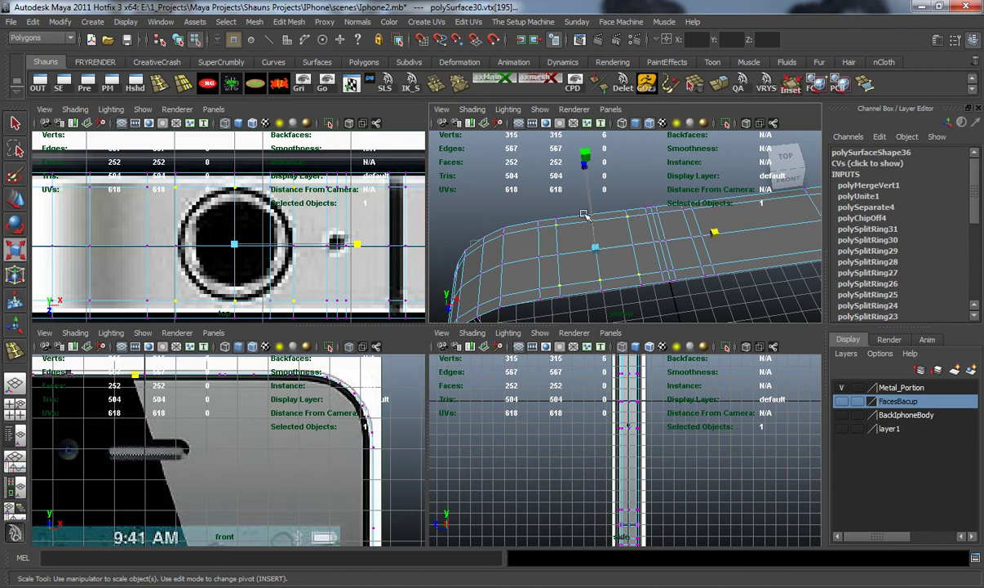
# Step: Deselect the middle pair and scale the jack's four corner vertices inward in Z and to about 0.69 in X, rounding the outline
pyautogui.keyDown('shift'); pyautogui.moveTo(595, 222); pyautogui.dragTo(602, 229); pyautogui.keyUp('shift')
pyautogui.keyDown('shift'); pyautogui.moveTo(589, 270); pyautogui.dragTo(611, 293); pyautogui.keyUp('shift')
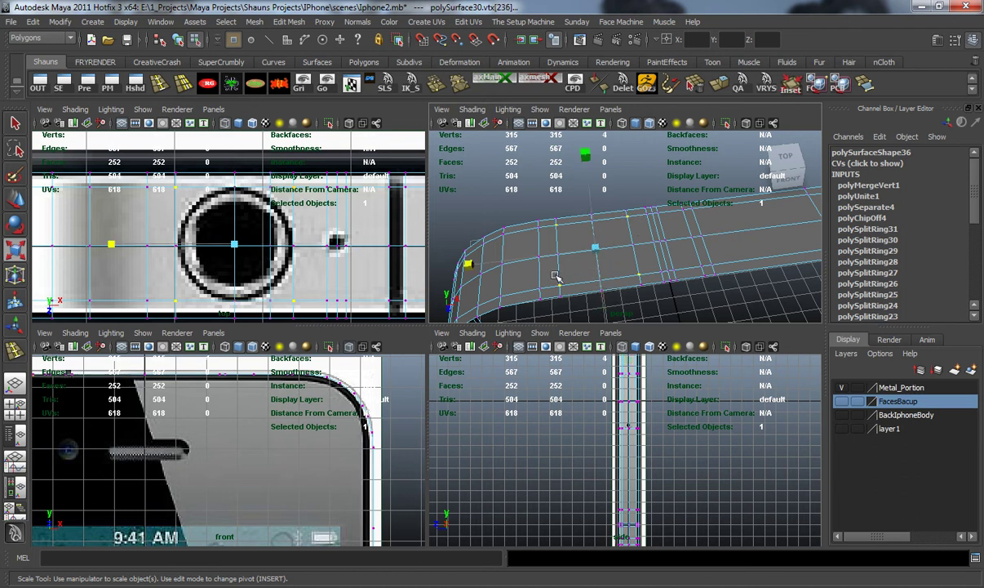
pyautogui.keyDown('alt'); pyautogui.moveTo(538, 253); pyautogui.dragTo(684, 259); pyautogui.keyUp('alt')
pyautogui.keyDown('alt'); pyautogui.moveTo(687, 260); pyautogui.dragTo(575, 253, button='middle'); pyautogui.keyUp('alt')
pyautogui.moveTo(656, 283); pyautogui.dragTo(646, 280)
pyautogui.moveTo(469, 297); pyautogui.dragTo(510, 277)
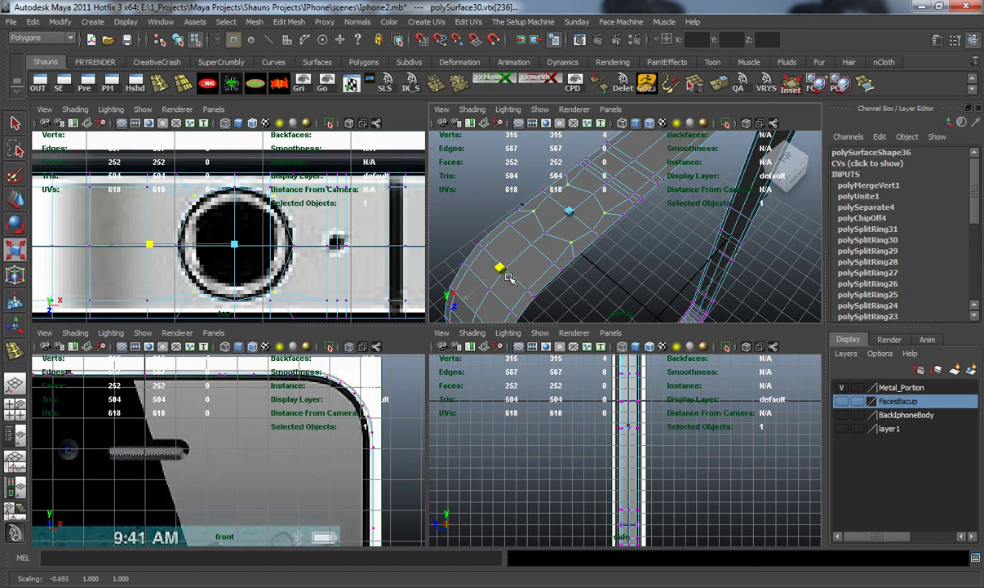
pyautogui.moveTo(506, 278); pyautogui.dragTo(505, 278)
pyautogui.keyDown('alt'); pyautogui.moveTo(612, 236); pyautogui.dragTo(591, 259); pyautogui.keyUp('alt')
pyautogui.press('3')
pyautogui.press('1')
# Step: Select the six inner-row vertices on both sides of the small microphone hole beside the headphone jack
pyautogui.keyDown('alt'); pyautogui.moveTo(324, 249); pyautogui.dragTo(287, 239, button='middle'); pyautogui.keyUp('alt')
pyautogui.keyDown('alt'); pyautogui.moveTo(508, 242); pyautogui.dragTo(503, 233, button='middle'); pyautogui.keyUp('alt')
pyautogui.keyDown('alt'); pyautogui.moveTo(582, 231); pyautogui.dragTo(552, 242, button='middle'); pyautogui.keyUp('alt')
pyautogui.keyDown('alt'); pyautogui.moveTo(552, 241); pyautogui.dragTo(514, 249); pyautogui.keyUp('alt')
pyautogui.keyDown('alt'); pyautogui.moveTo(538, 253); pyautogui.dragTo(569, 241, button='middle'); pyautogui.keyUp('alt')
pyautogui.scroll(5, 561, 257)
pyautogui.keyDown('alt'); pyautogui.moveTo(569, 242); pyautogui.dragTo(549, 239, button='right'); pyautogui.keyUp('alt')
pyautogui.moveTo(519, 167); pyautogui.dragTo(563, 177)
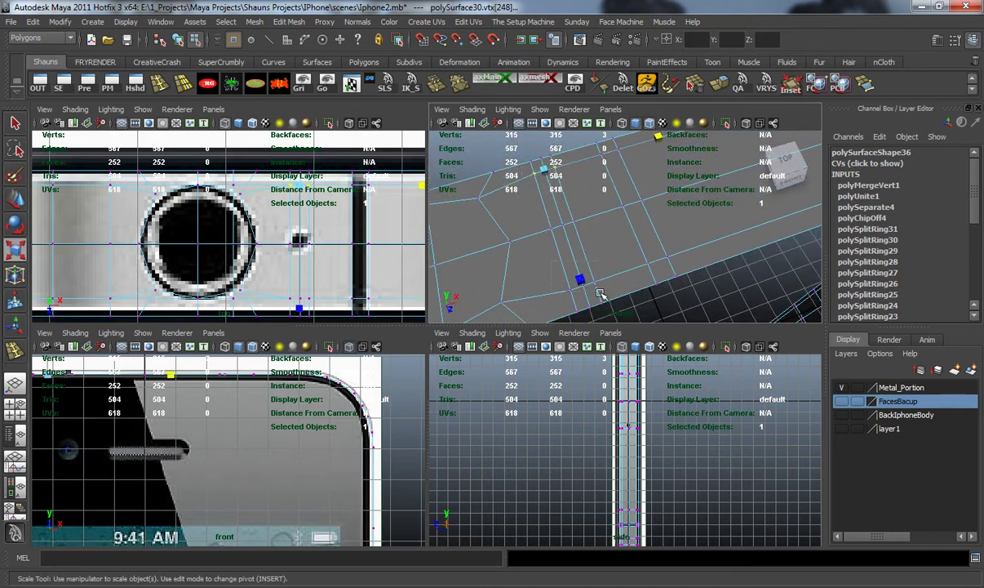
pyautogui.keyDown('shift'); pyautogui.moveTo(612, 295); pyautogui.dragTo(610, 297); pyautogui.keyUp('shift')
# Step: Scale the six microphone hole vertices together in Z to fit the hole's height in the top reference image
pyautogui.keyDown('alt'); pyautogui.moveTo(616, 273); pyautogui.dragTo(618, 258, button='middle'); pyautogui.keyUp('alt')
pyautogui.keyDown('alt'); pyautogui.moveTo(606, 262); pyautogui.dragTo(634, 288); pyautogui.keyUp('alt')
pyautogui.keyDown('alt'); pyautogui.moveTo(627, 294); pyautogui.dragTo(627, 268, button='middle'); pyautogui.keyUp('alt')
pyautogui.moveTo(653, 309); pyautogui.dragTo(586, 222)
pyautogui.keyDown('alt'); pyautogui.moveTo(627, 194); pyautogui.dragTo(593, 226, button='middle'); pyautogui.keyUp('alt')
pyautogui.keyDown('alt'); pyautogui.moveTo(593, 226); pyautogui.dragTo(615, 232, button='right'); pyautogui.keyUp('alt')
pyautogui.keyDown('alt'); pyautogui.moveTo(579, 240); pyautogui.dragTo(615, 233, button='middle'); pyautogui.keyUp('alt')
pyautogui.moveTo(576, 266); pyautogui.dragTo(582, 268)
pyautogui.hotkey('ctrl', 'z')
pyautogui.keyDown('alt'); pyautogui.moveTo(589, 265); pyautogui.dragTo(543, 264, button='right'); pyautogui.keyUp('alt')
pyautogui.keyDown('alt'); pyautogui.moveTo(556, 265); pyautogui.dragTo(600, 270); pyautogui.keyUp('alt')
pyautogui.keyDown('alt'); pyautogui.moveTo(791, 283); pyautogui.dragTo(617, 258, button='middle'); pyautogui.keyUp('alt')
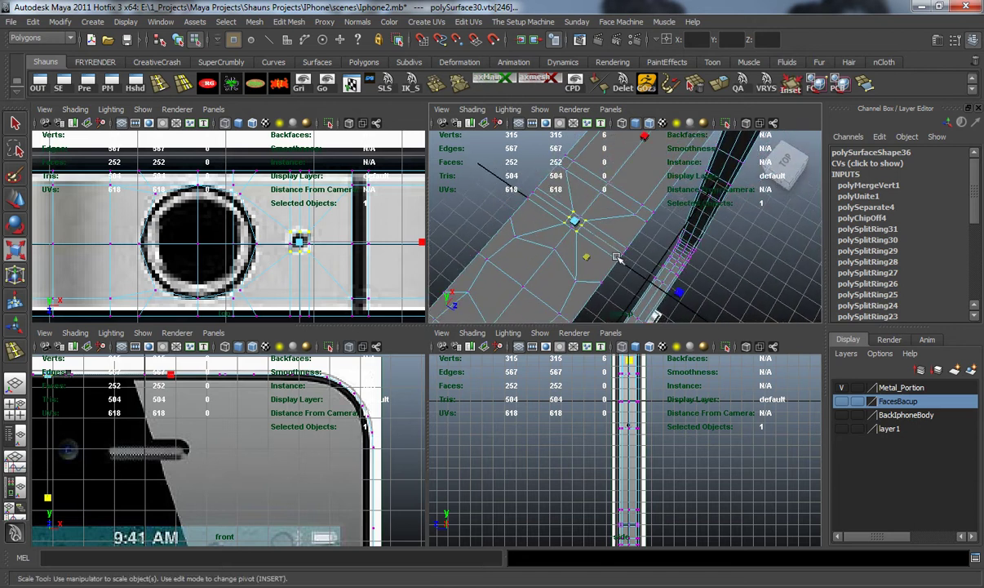
pyautogui.keyDown('alt'); pyautogui.moveTo(617, 258); pyautogui.dragTo(633, 260, button='right'); pyautogui.keyUp('alt')
pyautogui.moveTo(667, 290); pyautogui.dragTo(666, 290)
# Step: Deselect the middle pair and scale the microphone hole's four corner vertices inward in Z and X to round its outline
pyautogui.moveTo(524, 204); pyautogui.dragTo(578, 240)
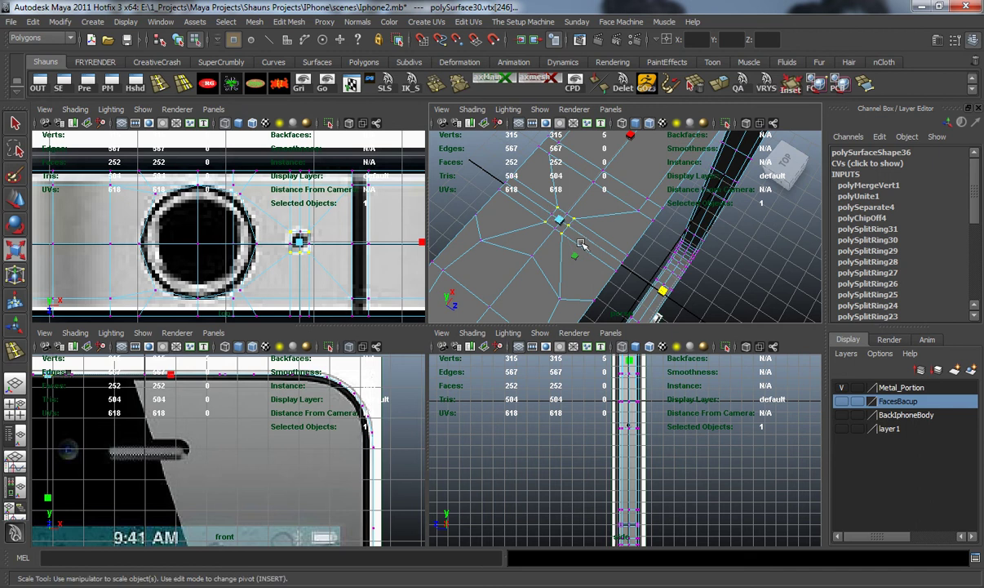
pyautogui.keyDown('alt'); pyautogui.moveTo(579, 241); pyautogui.dragTo(620, 248, button='right'); pyautogui.keyUp('alt')
pyautogui.keyDown('shift'); pyautogui.click(469, 223); pyautogui.keyUp('shift')
pyautogui.keyDown('alt'); pyautogui.moveTo(522, 240); pyautogui.dragTo(536, 244, button='middle'); pyautogui.keyUp('alt')
pyautogui.moveTo(643, 294); pyautogui.dragTo(627, 290)
pyautogui.keyDown('alt'); pyautogui.moveTo(596, 225); pyautogui.dragTo(568, 231, button='right'); pyautogui.keyUp('alt')
pyautogui.moveTo(567, 231)
pyautogui.keyDown('alt'); pyautogui.mouseDown(button='middle')
pyautogui.moveTo(559, 300)
pyautogui.moveTo(552, 232)
pyautogui.mouseUp(button='middle'); pyautogui.keyUp('alt')
pyautogui.keyDown('alt'); pyautogui.moveTo(553, 233); pyautogui.dragTo(503, 249); pyautogui.keyUp('alt')
pyautogui.keyDown('alt'); pyautogui.moveTo(503, 249); pyautogui.dragTo(530, 247, button='middle'); pyautogui.keyUp('alt')
pyautogui.moveTo(463, 258); pyautogui.dragTo(493, 253)
# Step: Frame the band's side section and select the inner-row vertices around the SIM tray in the side view
pyautogui.scroll(-8, 600, 255)
pyautogui.keyDown('alt'); pyautogui.moveTo(611, 257); pyautogui.dragTo(528, 235, button='middle'); pyautogui.keyUp('alt')
pyautogui.keyDown('alt'); pyautogui.moveTo(529, 235); pyautogui.dragTo(639, 272); pyautogui.keyUp('alt')
pyautogui.keyDown('alt'); pyautogui.moveTo(639, 272); pyautogui.dragTo(607, 211, button='middle'); pyautogui.keyUp('alt')
pyautogui.keyDown('alt'); pyautogui.moveTo(607, 212); pyautogui.dragTo(647, 231); pyautogui.keyUp('alt')
pyautogui.scroll(5, 651, 424)
pyautogui.keyDown('alt'); pyautogui.moveTo(651, 398); pyautogui.dragTo(647, 450, button='middle'); pyautogui.keyUp('alt')
pyautogui.scroll(3, 644, 446)
pyautogui.keyDown('alt'); pyautogui.moveTo(615, 382); pyautogui.dragTo(624, 422, button='middle'); pyautogui.keyUp('alt')
pyautogui.click(610, 416)
pyautogui.keyDown('shift'); pyautogui.click(612, 502); pyautogui.keyUp('shift')
pyautogui.keyDown('shift'); pyautogui.click(657, 503); pyautogui.keyUp('shift')
pyautogui.keyDown('shift'); pyautogui.click(610, 416); pyautogui.keyUp('shift')
# Step: Refine the selection in the perspective view to the four corner vertices around the SIM tray
pyautogui.keyDown('alt'); pyautogui.moveTo(578, 249); pyautogui.dragTo(579, 219); pyautogui.keyUp('alt')
pyautogui.keyDown('alt'); pyautogui.moveTo(581, 193); pyautogui.dragTo(597, 235, button='middle'); pyautogui.keyUp('alt')
pyautogui.scroll(3, 587, 263)
pyautogui.scroll(3, 587, 236)
pyautogui.scroll(3, 594, 234)
pyautogui.keyDown('shift'); pyautogui.click(570, 211); pyautogui.keyUp('shift')
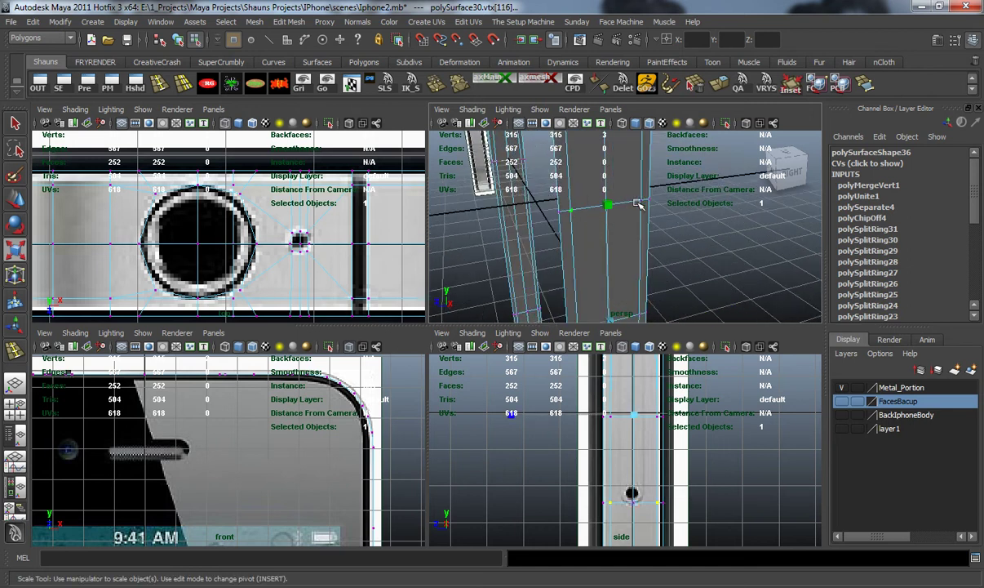
pyautogui.keyDown('alt'); pyautogui.moveTo(626, 267); pyautogui.dragTo(619, 168, button='middle'); pyautogui.keyUp('alt')
pyautogui.scroll(-3, 620, 168)
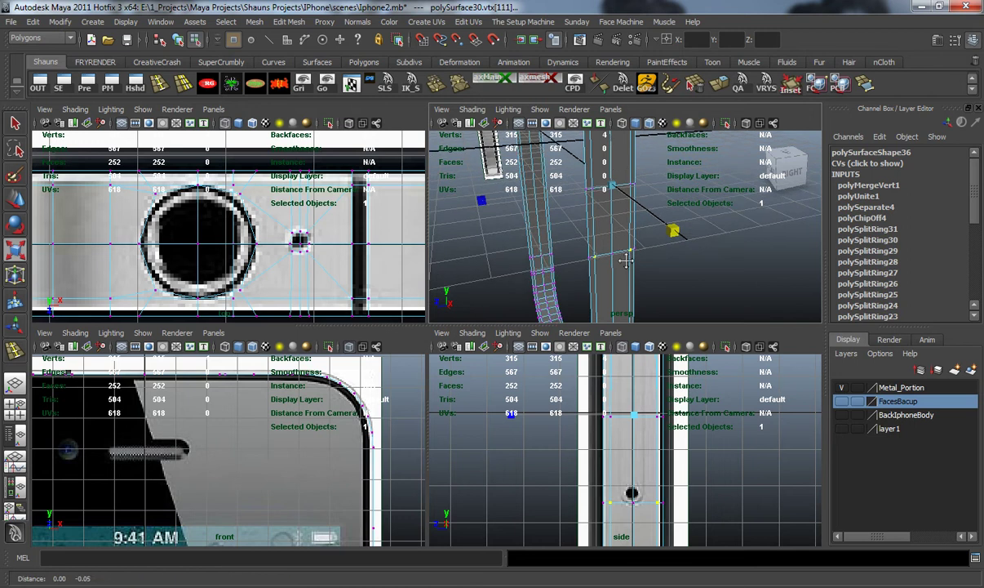
pyautogui.keyDown('alt'); pyautogui.moveTo(622, 245); pyautogui.dragTo(632, 296, button='middle'); pyautogui.keyUp('alt')
pyautogui.scroll(-3, 638, 417)
pyautogui.keyDown('alt'); pyautogui.moveTo(638, 418); pyautogui.dragTo(630, 457, button='middle'); pyautogui.keyUp('alt')
pyautogui.scroll(2, 627, 448)
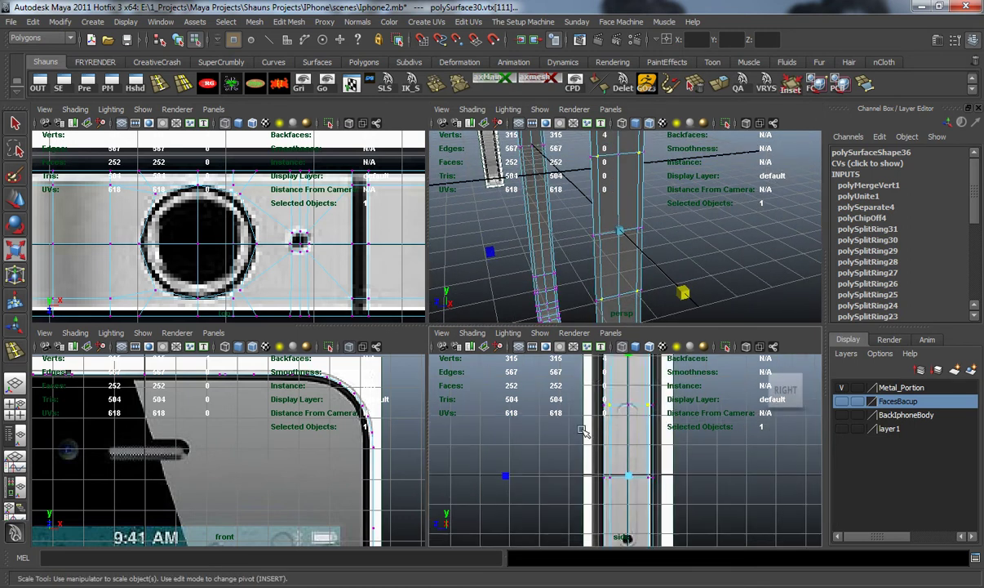
# Step: Try to scale the four corner vertices around the SIM tray inward in Z
pyautogui.moveTo(505, 475); pyautogui.dragTo(553, 478)
pyautogui.keyDown('alt'); pyautogui.moveTo(636, 431); pyautogui.dragTo(634, 372, button='middle'); pyautogui.keyUp('alt')
pyautogui.scroll(3, 627, 427)
pyautogui.hotkey('ctrl', 'z')
# Step: Correct the vertex selection around the SIM tray and scale its four corner vertices inward in Z and Y to round the outline
pyautogui.keyDown('alt'); pyautogui.moveTo(631, 249); pyautogui.dragTo(617, 146, button='middle'); pyautogui.keyUp('alt')
pyautogui.scroll(2, 624, 284)
pyautogui.scroll(-4, 625, 284)
pyautogui.scroll(5, 624, 284)
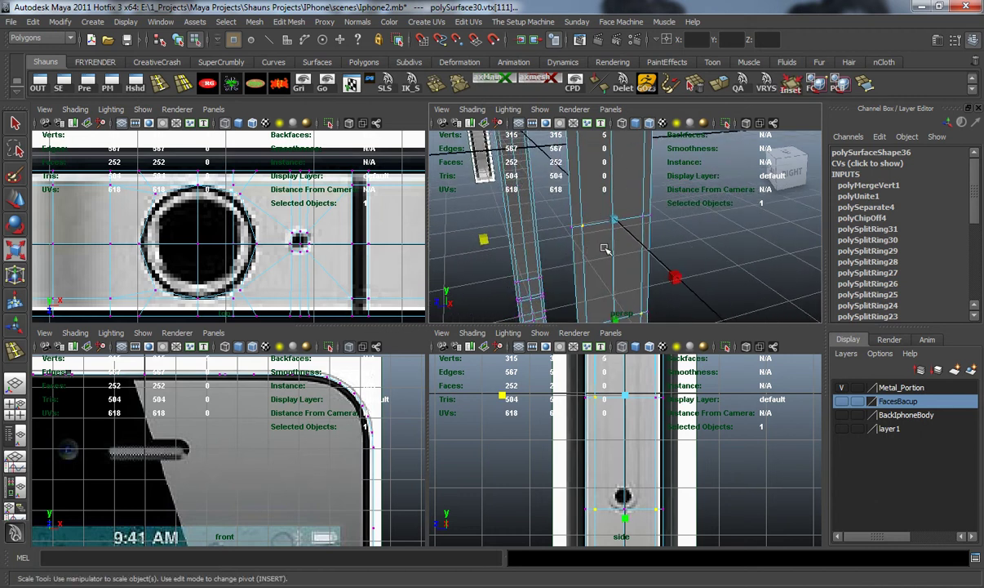
pyautogui.keyDown('shift'); pyautogui.moveTo(645, 231); pyautogui.dragTo(645, 234); pyautogui.keyUp('shift')
pyautogui.moveTo(718, 203); pyautogui.dragTo(680, 209)
pyautogui.keyDown('ctrl'); pyautogui.moveTo(581, 367); pyautogui.dragTo(721, 411); pyautogui.keyUp('ctrl')
pyautogui.scroll(-5, 639, 228)
pyautogui.keyDown('alt'); pyautogui.moveTo(639, 227); pyautogui.dragTo(641, 187, button='middle'); pyautogui.keyUp('alt')
pyautogui.keyDown('alt'); pyautogui.moveTo(640, 186); pyautogui.dragTo(645, 259); pyautogui.keyUp('alt')
pyautogui.keyDown('alt'); pyautogui.moveTo(637, 200); pyautogui.dragTo(621, 213, button='middle'); pyautogui.keyUp('alt')
pyautogui.moveTo(618, 143); pyautogui.dragTo(617, 154)
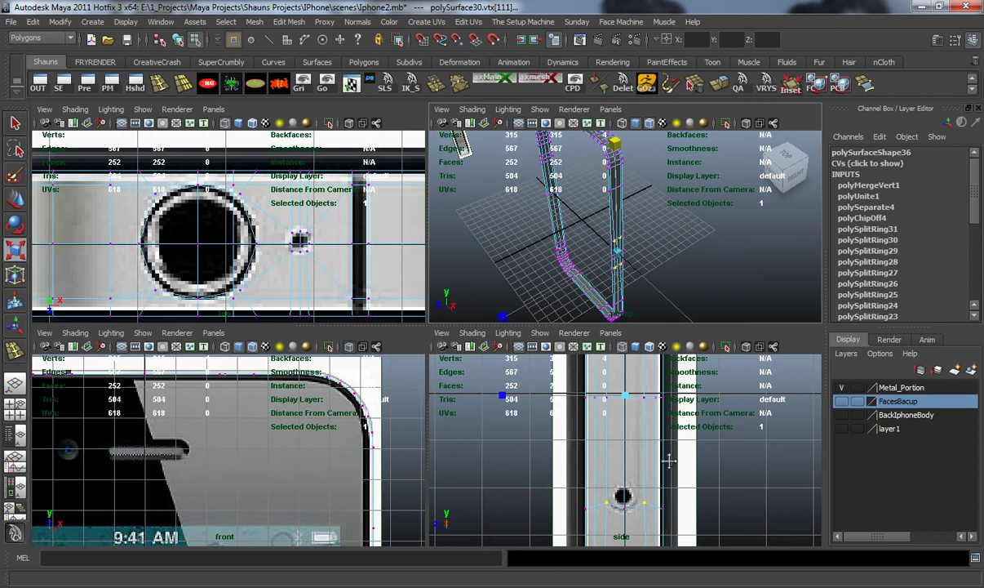
pyautogui.keyDown('alt'); pyautogui.moveTo(670, 477); pyautogui.dragTo(672, 427, button='middle'); pyautogui.keyUp('alt')
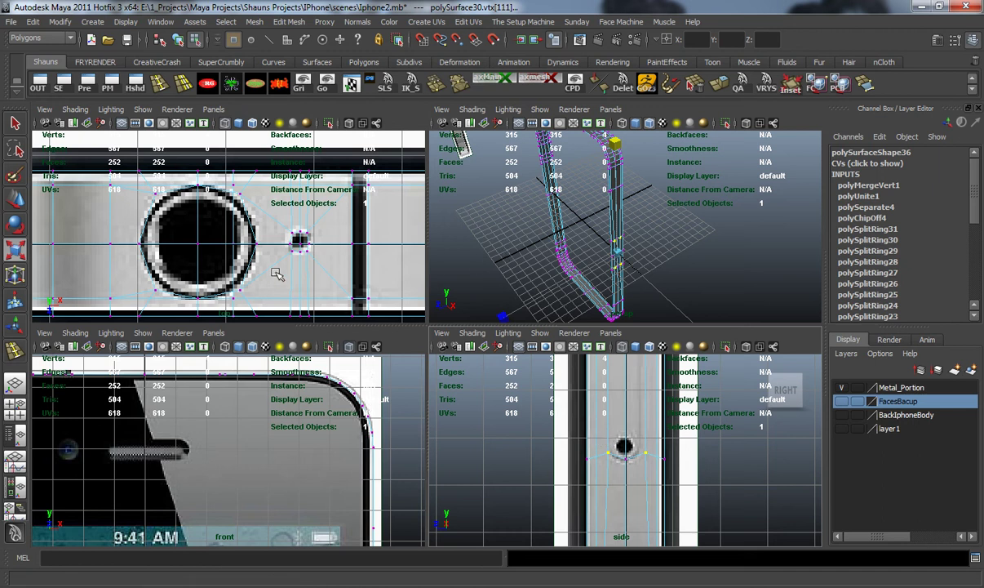
# Step: Enlarge the top view, switch the metal band back to object mode and select it
pyautogui.press('space')
pyautogui.scroll(-6, 317, 282)
pyautogui.keyDown('alt'); pyautogui.moveTo(471, 349); pyautogui.dragTo(393, 310, button='middle'); pyautogui.keyUp('alt')
pyautogui.rightClick(387, 283)
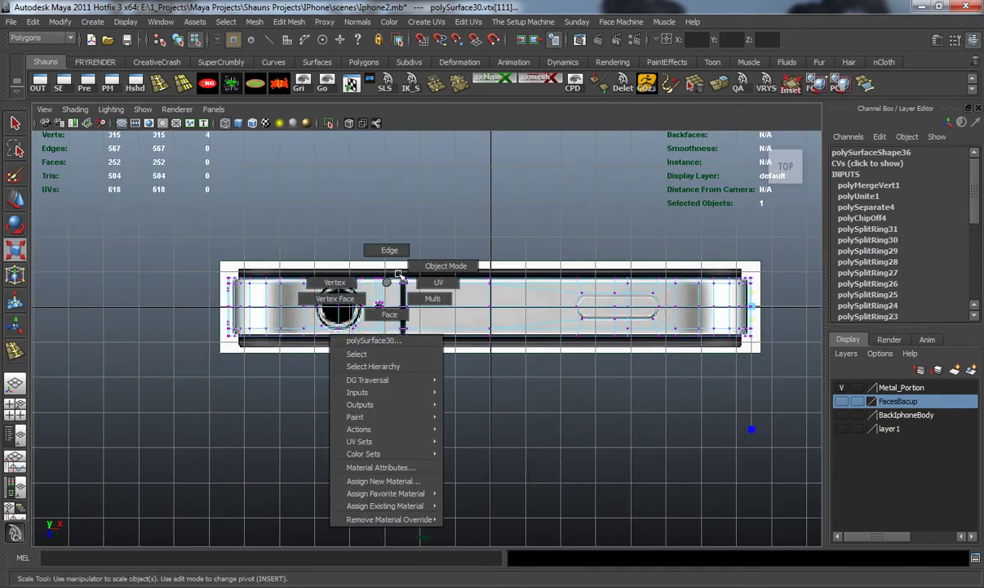
pyautogui.moveTo(387, 282); pyautogui.dragTo(408, 248, button='right')
pyautogui.click(408, 247)
pyautogui.click(388, 292)
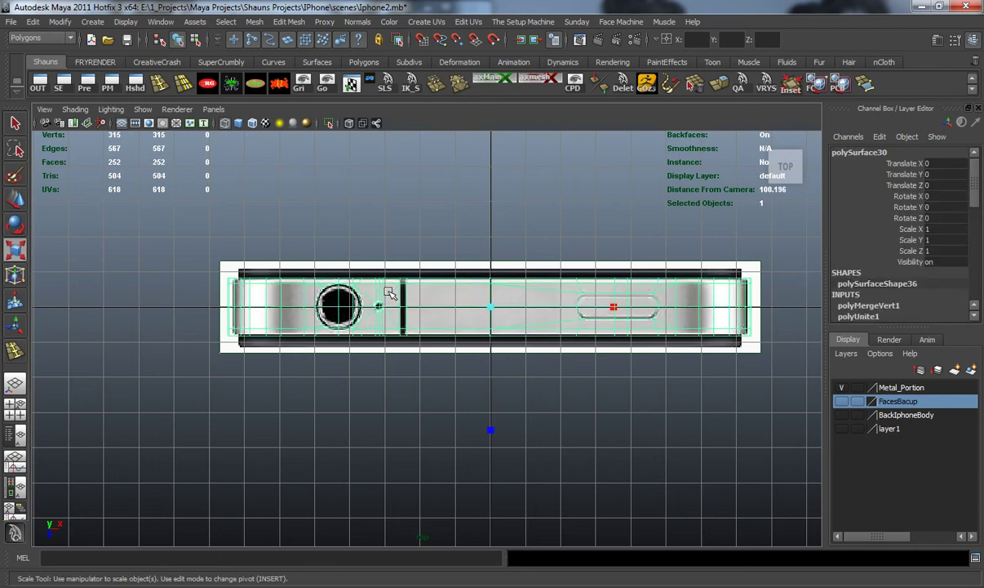
pyautogui.keyDown('alt'); pyautogui.moveTo(353, 241); pyautogui.dragTo(340, 246, button='middle'); pyautogui.keyUp('alt')
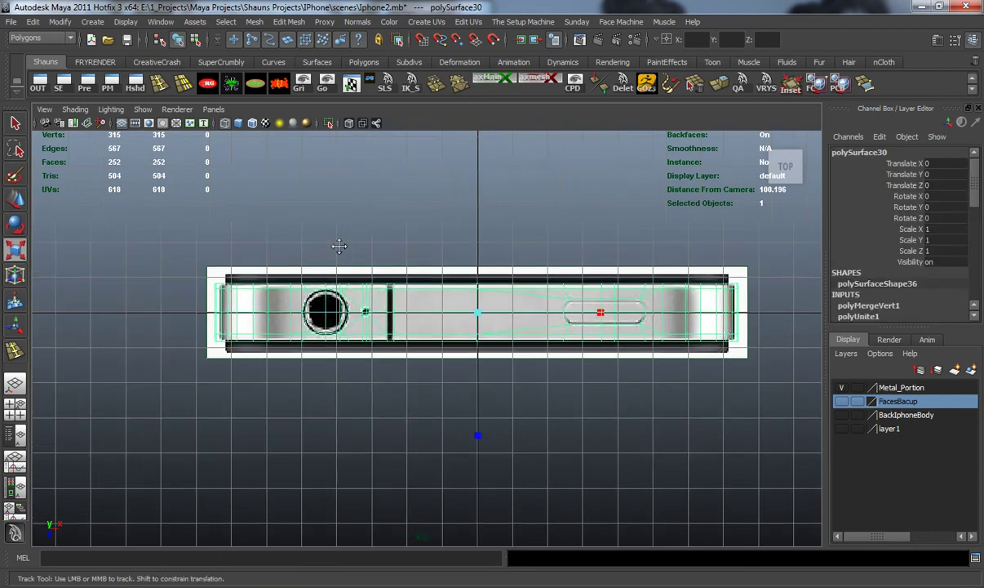
# Step: Replace the TopImage image plane's picture with Bottom_366x62.psd
pyautogui.click(44, 108)
pyautogui.moveTo(122, 300)
pyautogui.moveTo(235, 335)
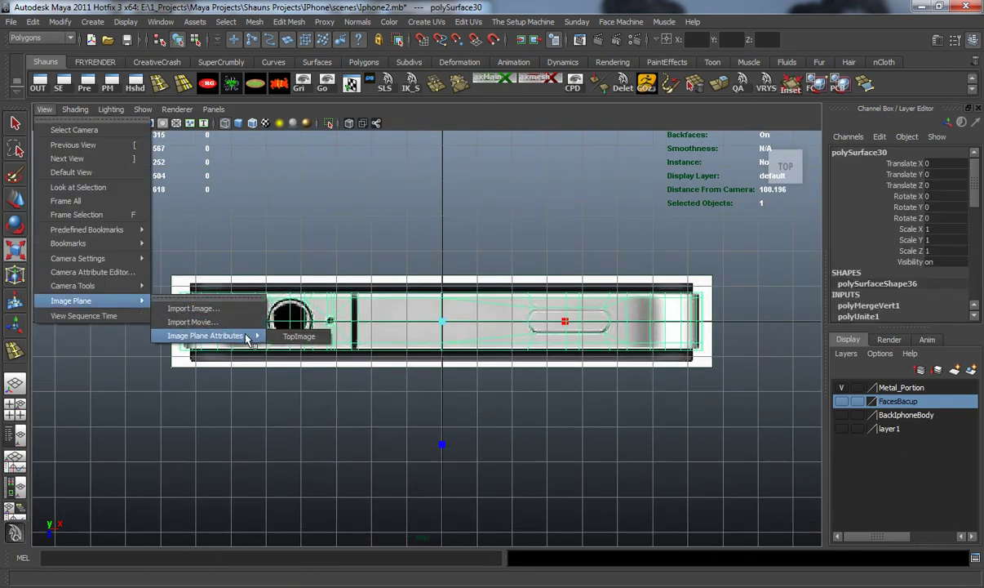
pyautogui.click(277, 334)
pyautogui.click(939, 427)
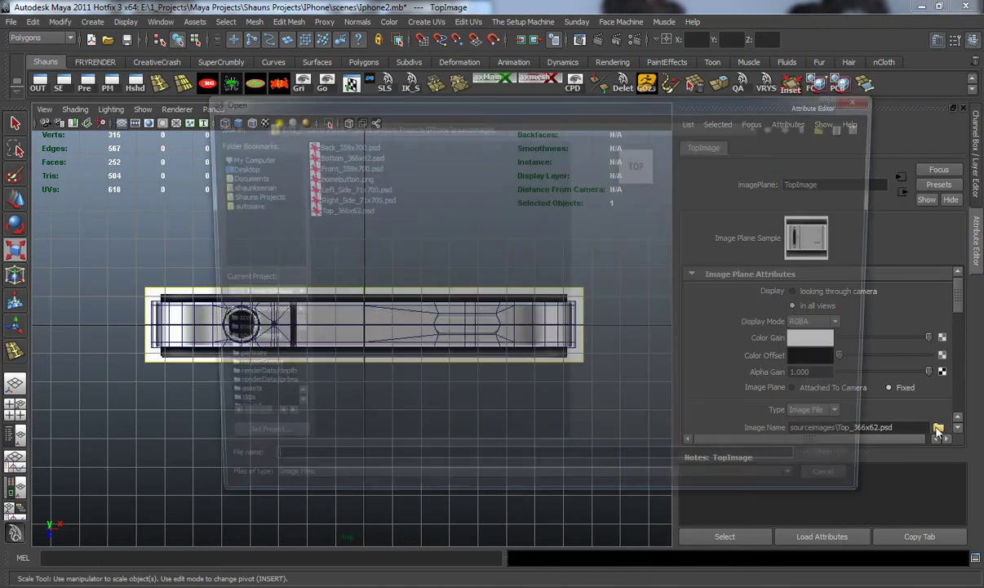
pyautogui.click(338, 177)
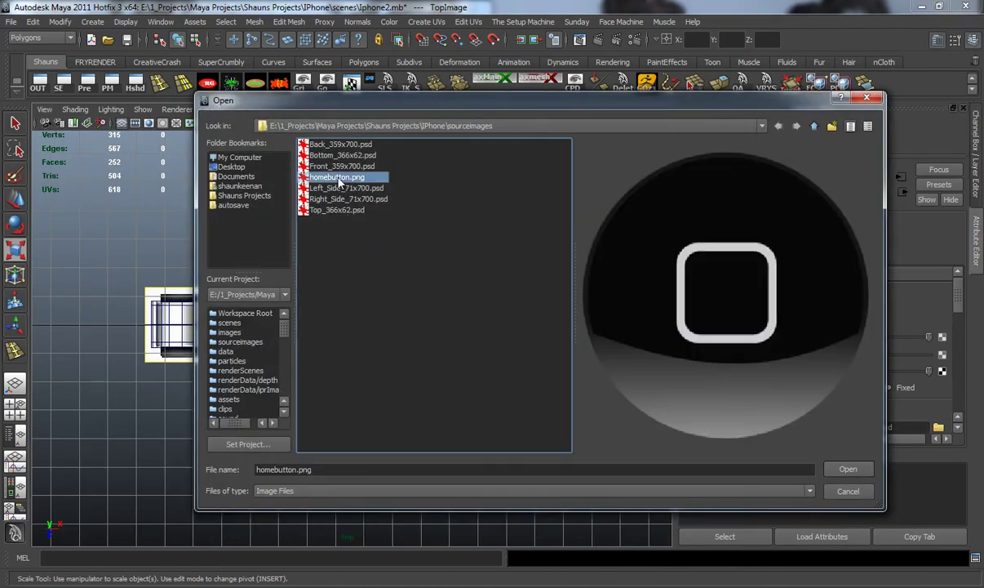
pyautogui.click(341, 155)
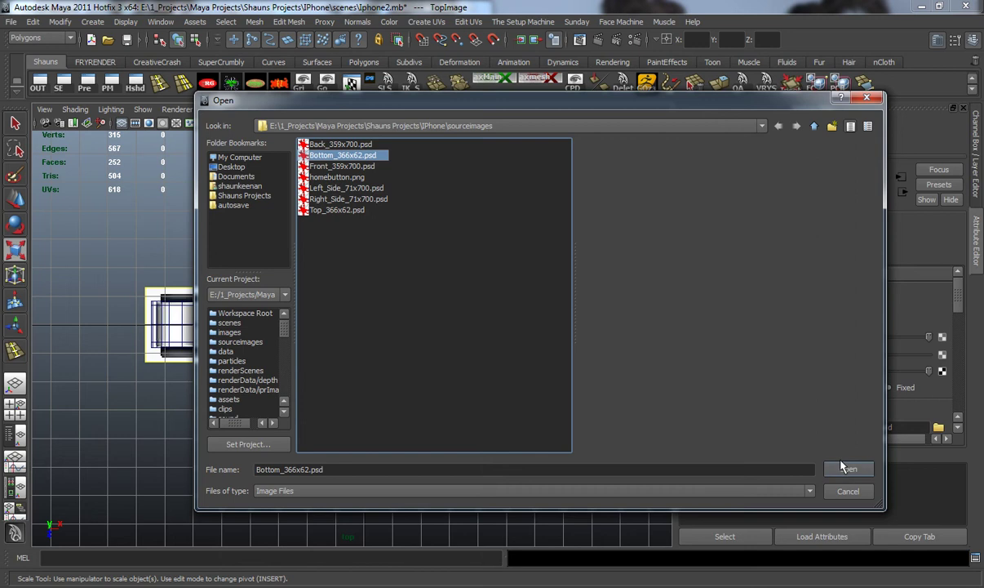
pyautogui.click(847, 468)
# Step: Examine how the band's edges line up with the speaker grille in the bottom reference image
pyautogui.scroll(5, 270, 358)
pyautogui.keyDown('alt'); pyautogui.moveTo(201, 346); pyautogui.dragTo(74, 342, button='middle'); pyautogui.keyUp('alt')
pyautogui.keyDown('alt'); pyautogui.moveTo(404, 343); pyautogui.dragTo(330, 352, button='middle'); pyautogui.keyUp('alt')
pyautogui.keyDown('alt'); pyautogui.moveTo(331, 352); pyautogui.dragTo(386, 352, button='right'); pyautogui.keyUp('alt')
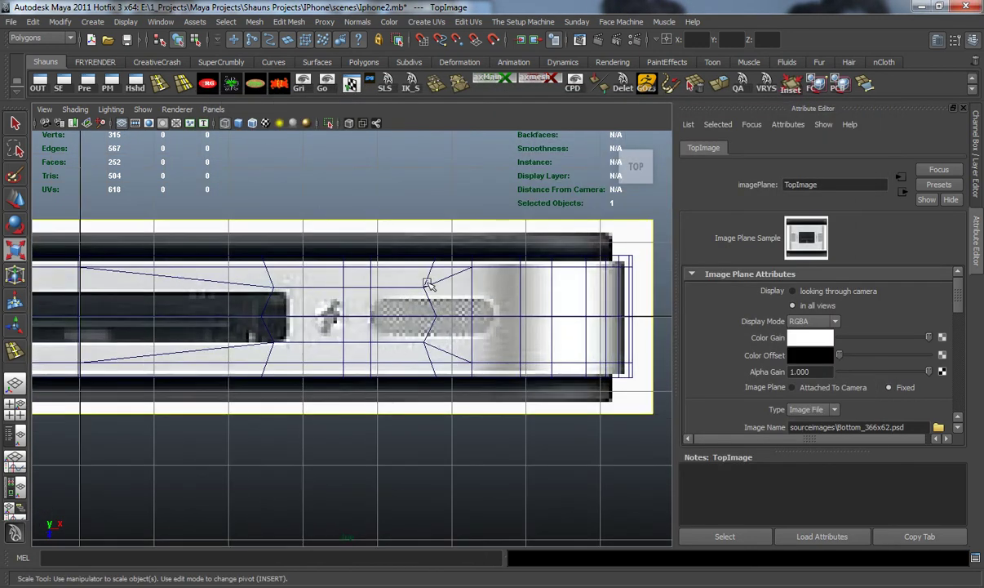
pyautogui.click(429, 284)
pyautogui.press('1')
pyautogui.keyDown('alt'); pyautogui.moveTo(461, 323); pyautogui.dragTo(431, 325, button='middle'); pyautogui.keyUp('alt')
pyautogui.scroll(1, 432, 326)
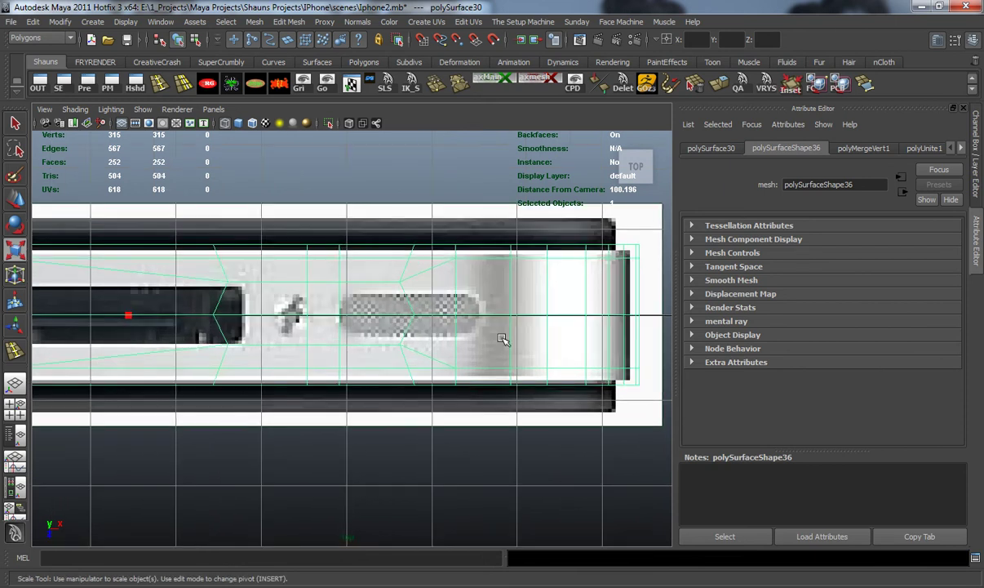
# Step: Select the faces of the band's upper portion in the perspective view and try to separate them with Separate
pyautogui.press('space')
pyautogui.press('space')
pyautogui.keyDown('alt'); pyautogui.moveTo(518, 227); pyautogui.dragTo(454, 200, button='right'); pyautogui.keyUp('alt')
pyautogui.keyDown('alt'); pyautogui.moveTo(455, 200); pyautogui.dragTo(449, 186); pyautogui.keyUp('alt')
pyautogui.moveTo(328, 214); pyautogui.dragTo(325, 231, button='right')
pyautogui.moveTo(191, 219); pyautogui.dragTo(374, 333)
pyautogui.click(973, 41)
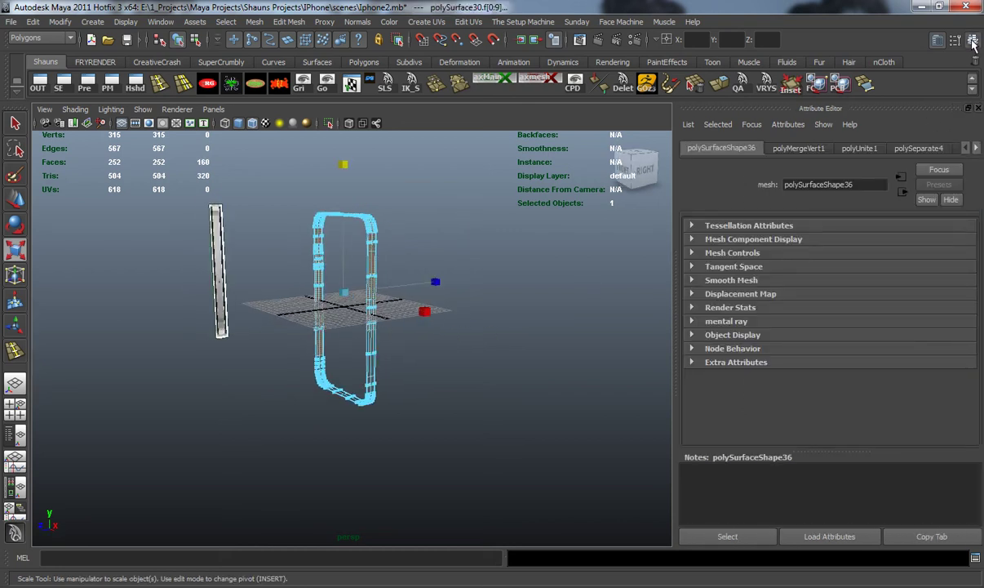
pyautogui.click(253, 22)
pyautogui.click(259, 56)
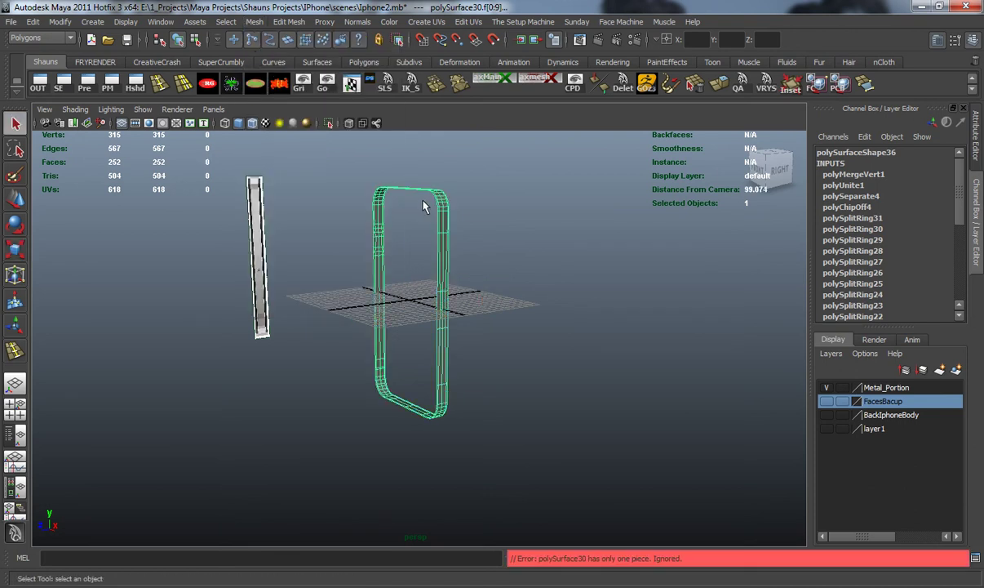
# Step: Reselect the faces of the band's upper portion and extract them from the mesh
pyautogui.moveTo(441, 205); pyautogui.dragTo(464, 194, button='right')
pyautogui.keyDown('alt'); pyautogui.moveTo(471, 231); pyautogui.dragTo(545, 239); pyautogui.keyUp('alt')
pyautogui.press('w')
pyautogui.click(531, 235)
pyautogui.moveTo(428, 194)
pyautogui.mouseDown(button='right')
pyautogui.moveTo(433, 209)
pyautogui.moveTo(433, 194)
pyautogui.moveTo(417, 204)
pyautogui.mouseUp(button='right')
pyautogui.keyDown('alt'); pyautogui.moveTo(286, 175); pyautogui.dragTo(233, 154); pyautogui.keyUp('alt')
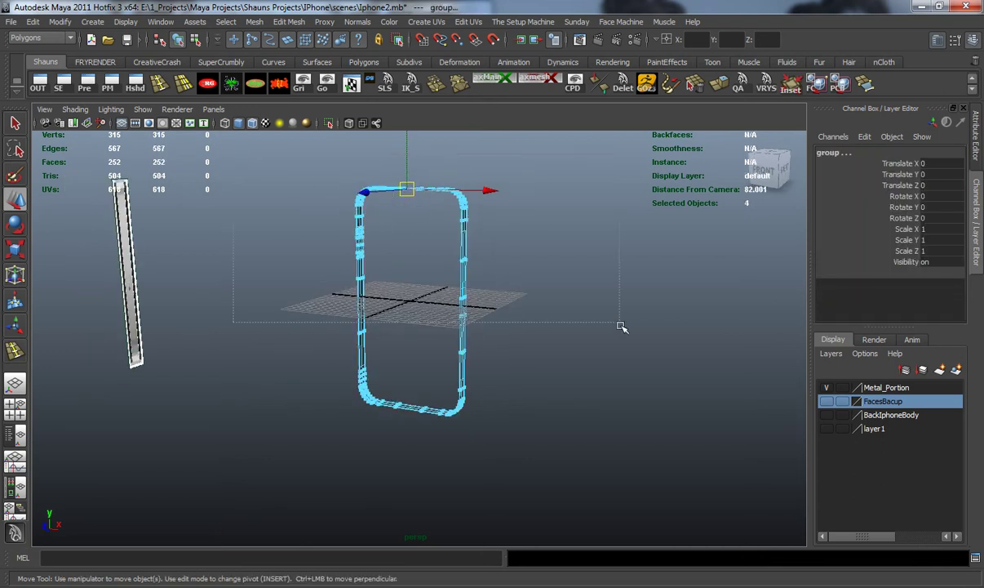
pyautogui.moveTo(628, 338); pyautogui.dragTo(629, 340)
pyautogui.click(255, 23)
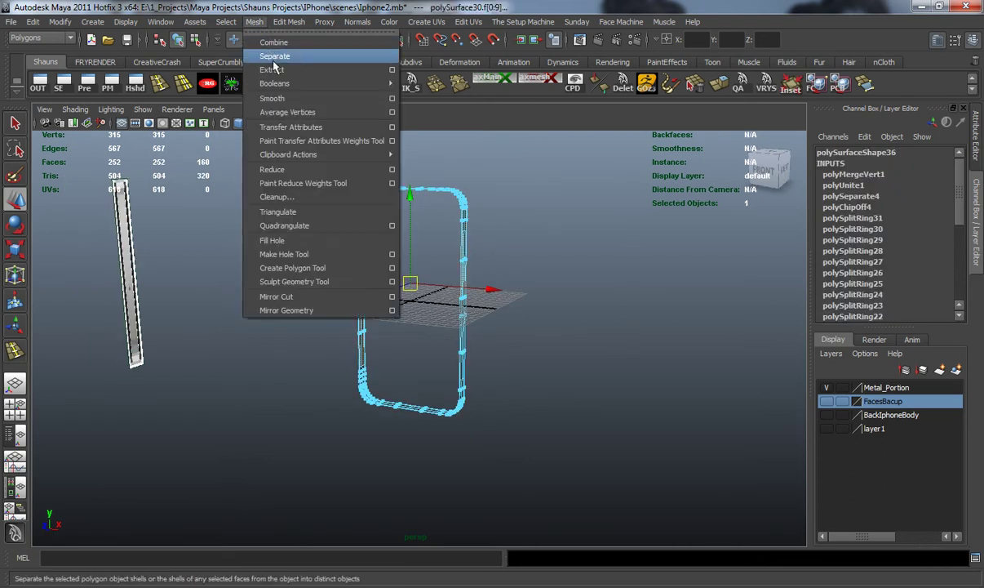
pyautogui.click(275, 68)
# Step: Add the extracted upper part of the band to a new display layer and hide that layer
pyautogui.moveTo(441, 187); pyautogui.dragTo(470, 176, button='right')
pyautogui.click(281, 214)
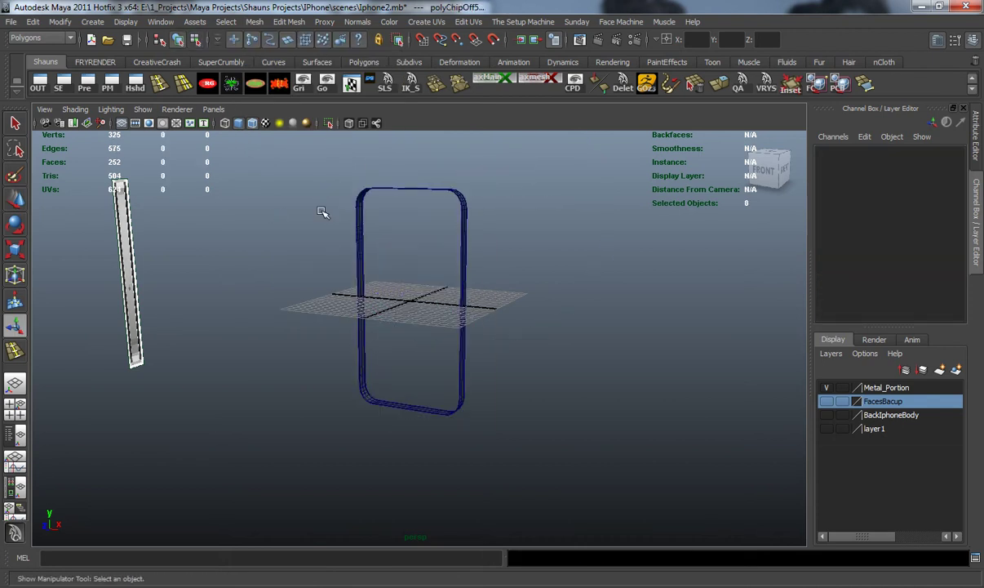
pyautogui.click(392, 187)
pyautogui.click(957, 369)
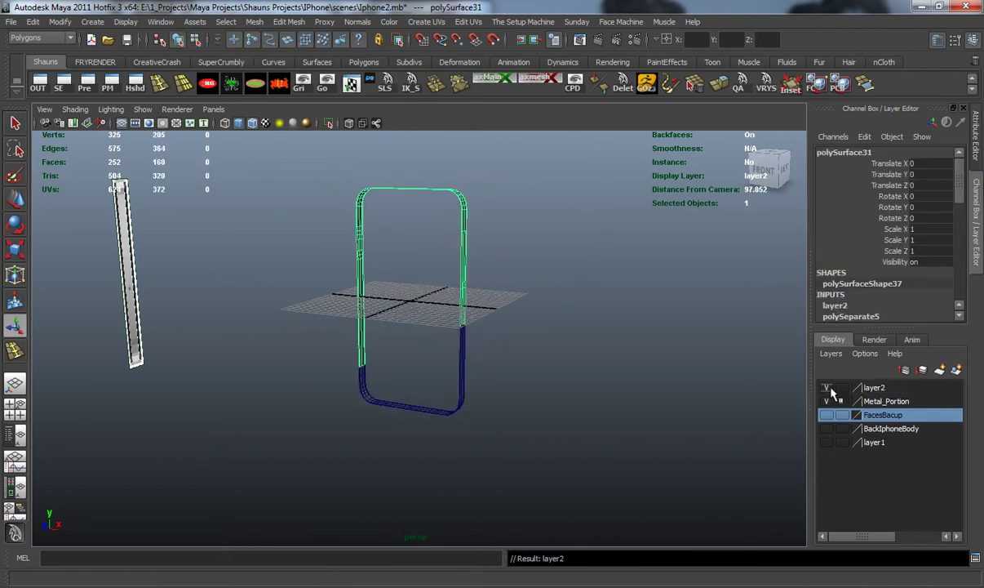
pyautogui.click(827, 388)
# Step: Select the remaining lower part of the band, show its components and bring it up in the top view
pyautogui.keyDown('alt'); pyautogui.moveTo(556, 352); pyautogui.dragTo(503, 361); pyautogui.keyUp('alt')
pyautogui.click(494, 341)
pyautogui.keyDown('alt'); pyautogui.moveTo(503, 361); pyautogui.dragTo(521, 330, button='middle'); pyautogui.keyUp('alt')
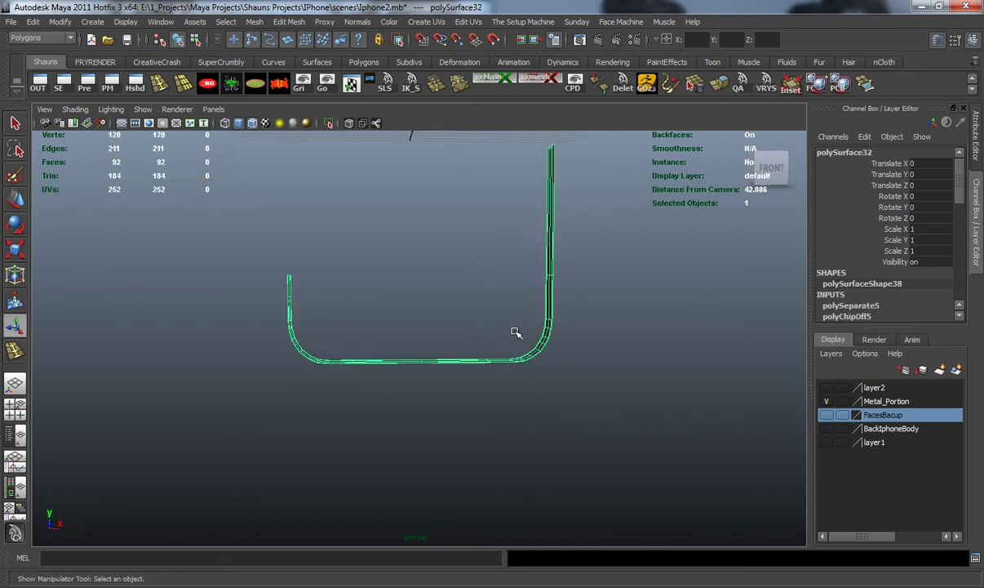
pyautogui.scroll(5, 521, 330)
pyautogui.keyDown('alt'); pyautogui.moveTo(491, 295); pyautogui.dragTo(496, 386); pyautogui.keyUp('alt')
pyautogui.moveTo(504, 364); pyautogui.dragTo(472, 357, button='right')
pyautogui.press('space')
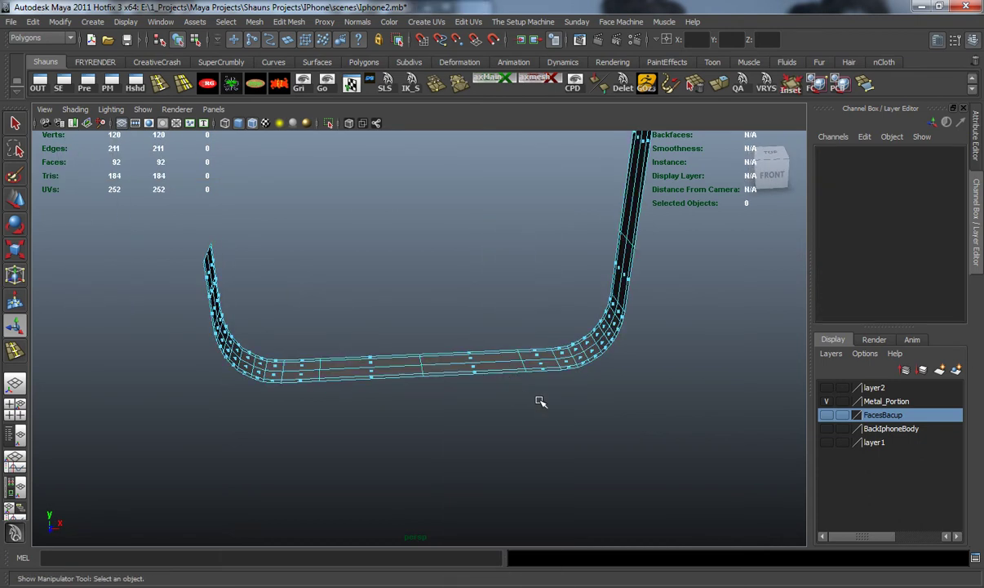
pyautogui.press('space')
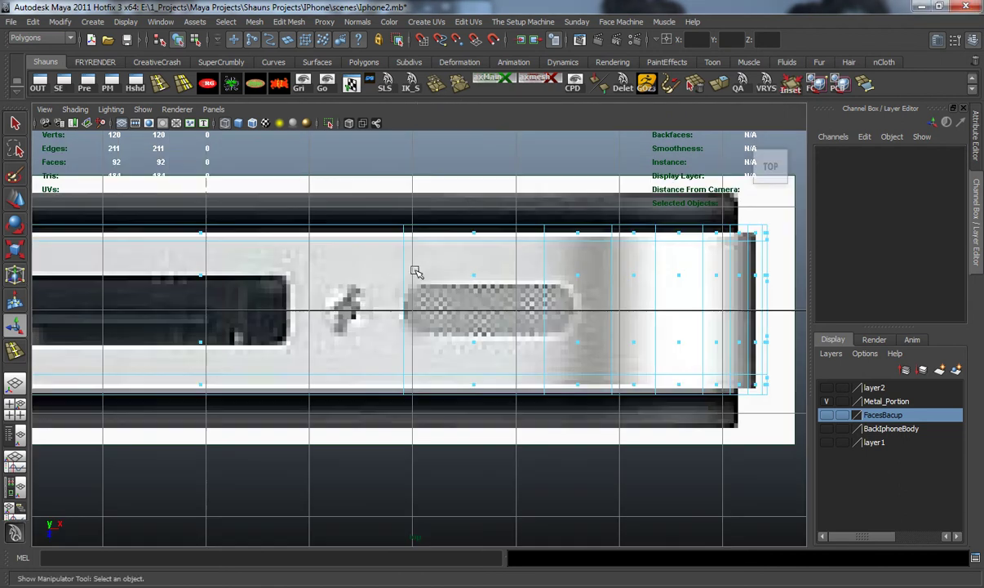
# Step: In vertex mode, move the vertex column near the +X grille's outer end outward in X to the grille's edge
pyautogui.moveTo(492, 240); pyautogui.dragTo(360, 237, button='right')
pyautogui.moveTo(358, 235); pyautogui.dragTo(636, 269)
pyautogui.keyDown('shift'); pyautogui.moveTo(357, 333); pyautogui.dragTo(622, 388); pyautogui.keyUp('shift')
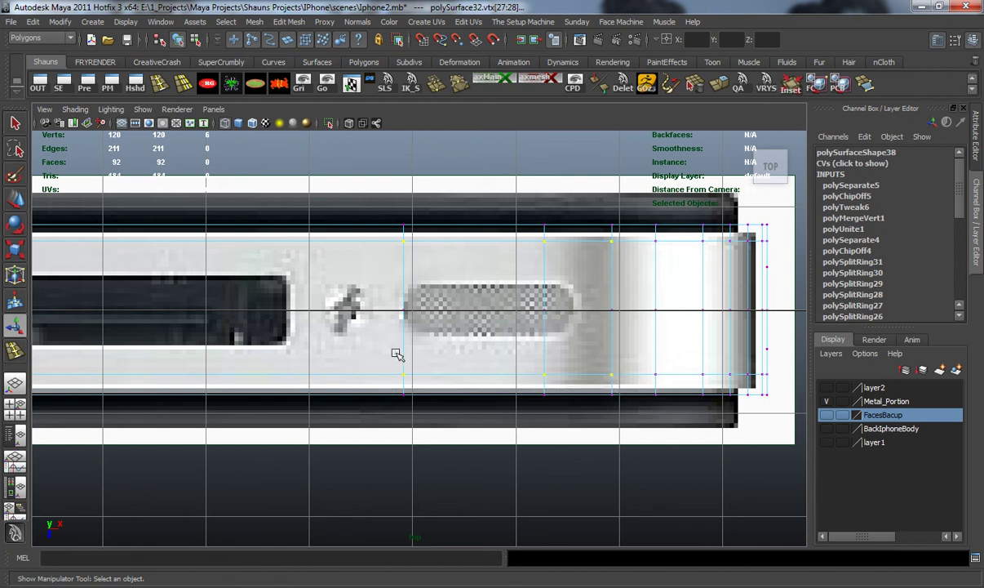
pyautogui.press('1')
pyautogui.keyDown('alt'); pyautogui.moveTo(405, 352); pyautogui.dragTo(419, 352, button='middle'); pyautogui.keyUp('alt')
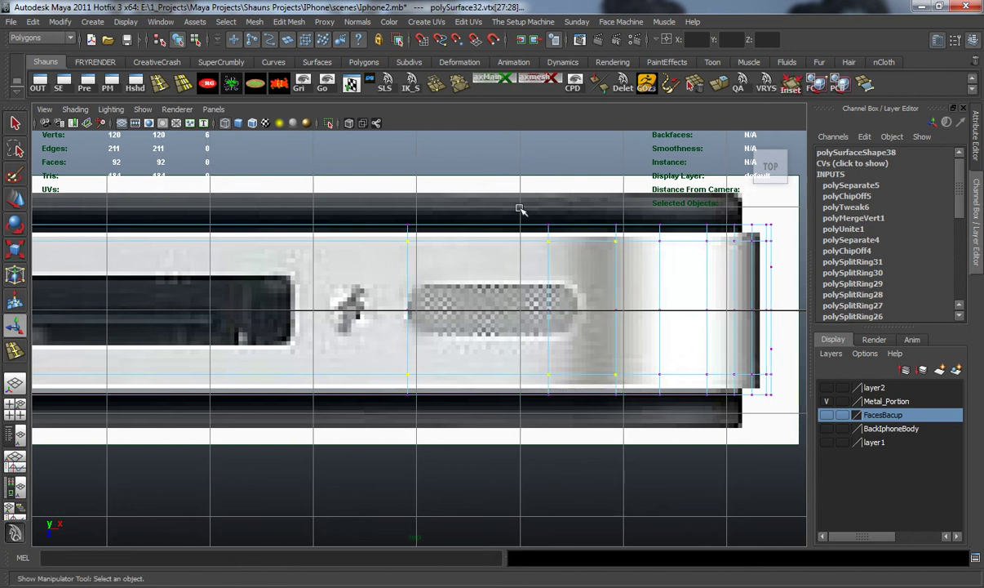
pyautogui.press('w')
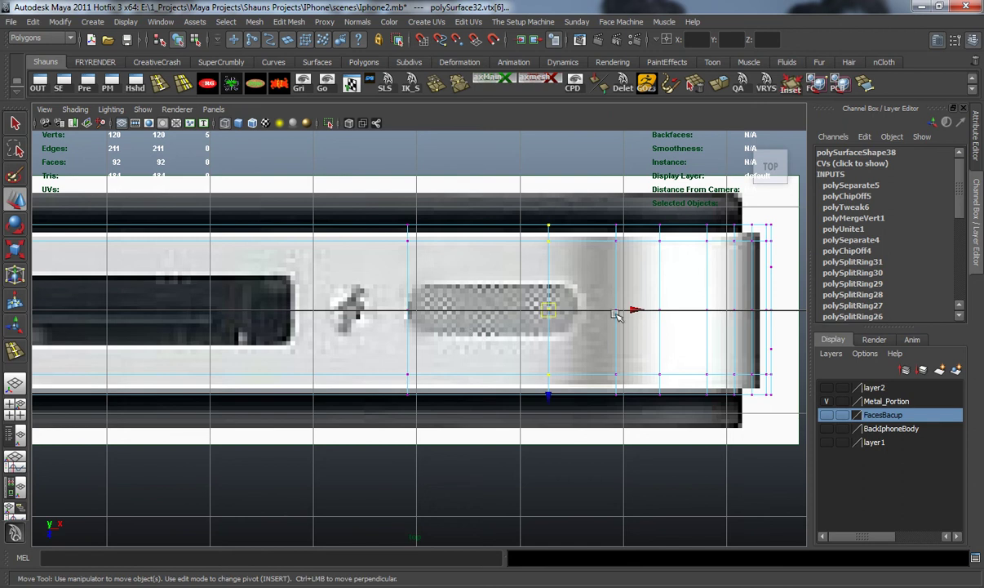
pyautogui.moveTo(637, 309); pyautogui.dragTo(665, 309)
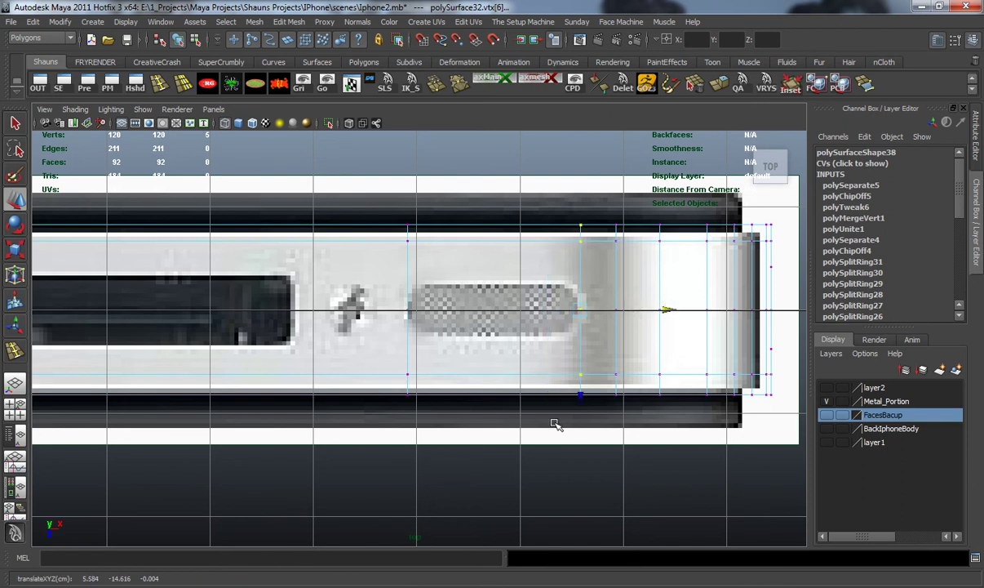
# Step: Move the matching vertex column at the -X grille outward in X to that grille's outer edge
pyautogui.click(377, 429)
pyautogui.scroll(-5, 208, 389)
pyautogui.keyDown('alt'); pyautogui.moveTo(206, 389); pyautogui.dragTo(502, 387, button='middle'); pyautogui.keyUp('alt')
pyautogui.keyDown('alt'); pyautogui.moveTo(331, 374); pyautogui.dragTo(509, 373, button='middle'); pyautogui.keyUp('alt')
pyautogui.scroll(3, 450, 374)
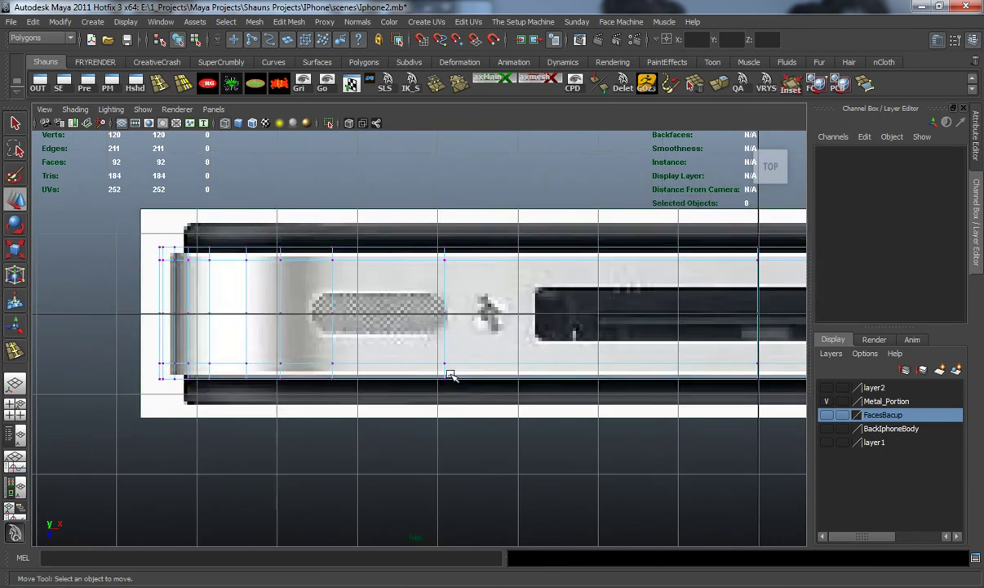
pyautogui.scroll(2, 450, 374)
pyautogui.keyDown('alt'); pyautogui.moveTo(350, 355); pyautogui.dragTo(420, 359, button='middle'); pyautogui.keyUp('alt')
pyautogui.moveTo(370, 196); pyautogui.dragTo(406, 425)
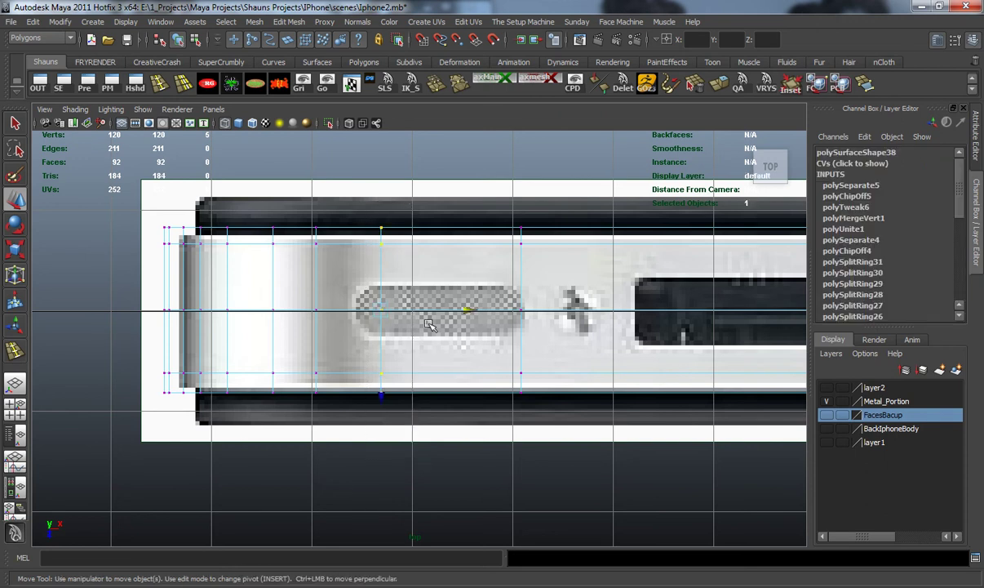
pyautogui.moveTo(468, 310); pyautogui.dragTo(443, 310)
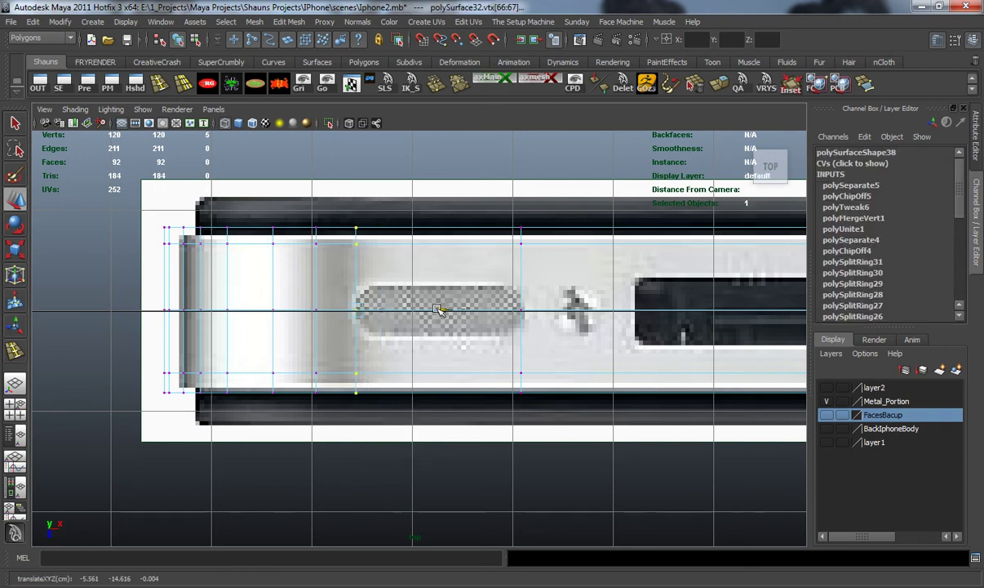
# Step: Select the upper and lower inner-row vertices around both grilles for scaling
pyautogui.click(392, 271)
pyautogui.moveTo(340, 237); pyautogui.dragTo(535, 254)
pyautogui.keyDown('shift'); pyautogui.moveTo(340, 346); pyautogui.dragTo(548, 379); pyautogui.keyUp('shift')
pyautogui.scroll(-4, 573, 385)
pyautogui.keyDown('alt'); pyautogui.moveTo(573, 385); pyautogui.dragTo(282, 393, button='middle'); pyautogui.keyUp('alt')
pyautogui.scroll(4, 400, 369)
pyautogui.keyDown('shift'); pyautogui.moveTo(332, 275); pyautogui.dragTo(536, 302); pyautogui.keyUp('shift')
pyautogui.keyDown('shift'); pyautogui.moveTo(327, 374); pyautogui.dragTo(543, 394); pyautogui.keyUp('shift')
pyautogui.keyDown('alt'); pyautogui.moveTo(501, 369); pyautogui.dragTo(648, 355, button='middle'); pyautogui.keyUp('alt')
pyautogui.press('r')
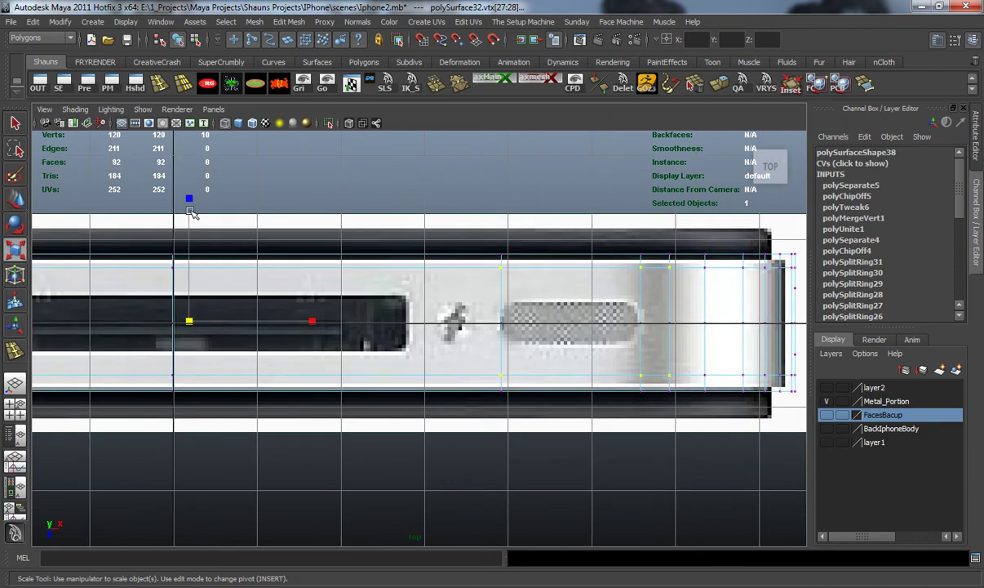
# Step: Deselect the extra vertex column beyond the +X grille and scale the remaining inner-row vertices in Z to fit the grilles' height
pyautogui.moveTo(187, 197); pyautogui.dragTo(189, 260)
pyautogui.hotkey('ctrl', 'z')
pyautogui.keyDown('shift'); pyautogui.moveTo(663, 236); pyautogui.dragTo(681, 415); pyautogui.keyUp('shift')
pyautogui.moveTo(175, 199); pyautogui.dragTo(175, 265)
# Step: Select the four corner vertices around the +X grille and scale them inward in X to follow its rounded ends
pyautogui.click(569, 283)
pyautogui.moveTo(482, 284); pyautogui.dragTo(527, 305)
pyautogui.keyDown('shift'); pyautogui.moveTo(596, 279); pyautogui.dragTo(653, 309); pyautogui.keyUp('shift')
pyautogui.keyDown('shift'); pyautogui.moveTo(483, 330); pyautogui.dragTo(522, 358); pyautogui.keyUp('shift')
pyautogui.keyDown('alt'); pyautogui.moveTo(652, 372); pyautogui.dragTo(622, 378, button='middle'); pyautogui.keyUp('alt')
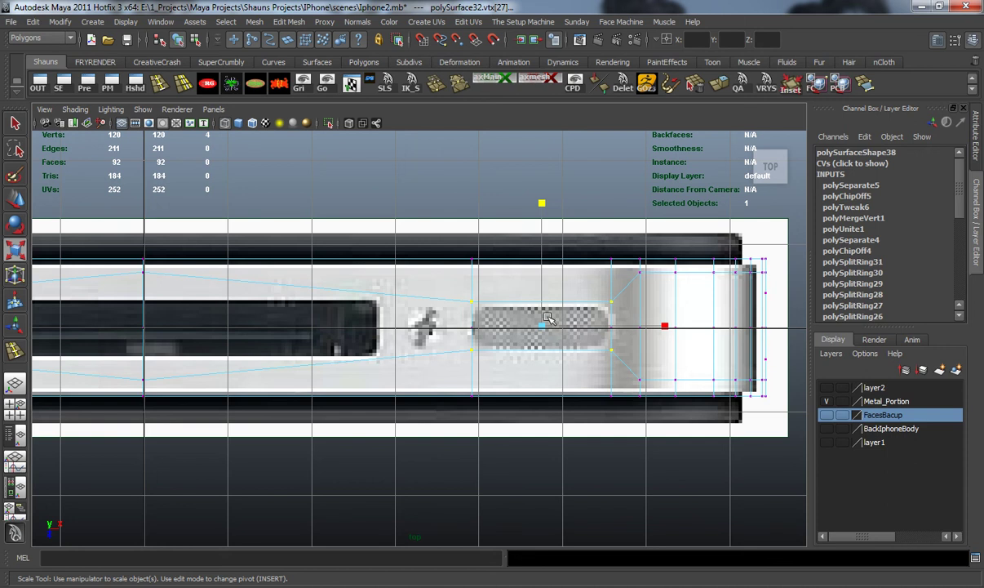
pyautogui.keyDown('alt'); pyautogui.moveTo(585, 318); pyautogui.dragTo(531, 324, button='middle'); pyautogui.keyUp('alt')
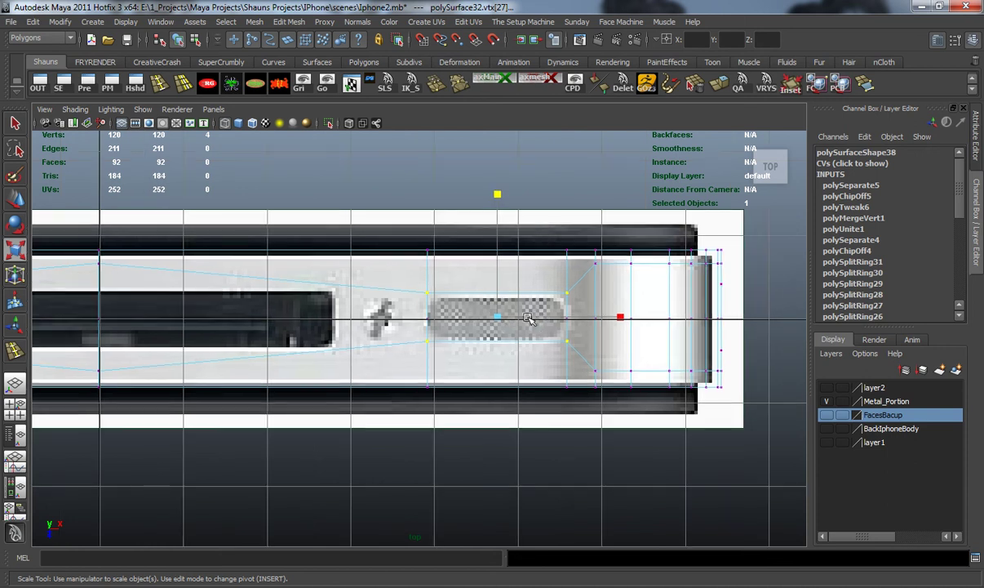
pyautogui.scroll(2, 507, 333)
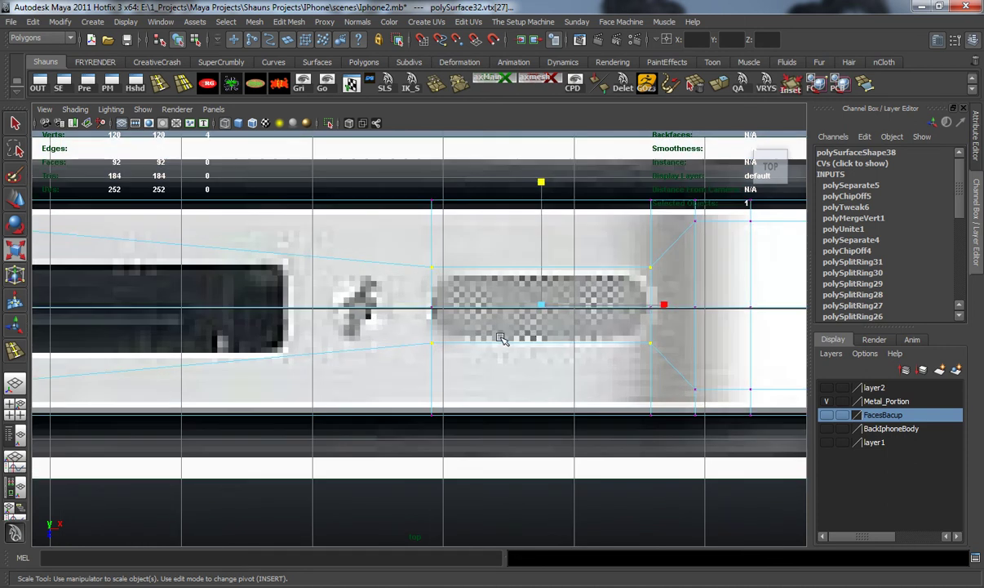
pyautogui.moveTo(665, 304); pyautogui.dragTo(647, 305)
pyautogui.click(527, 245)
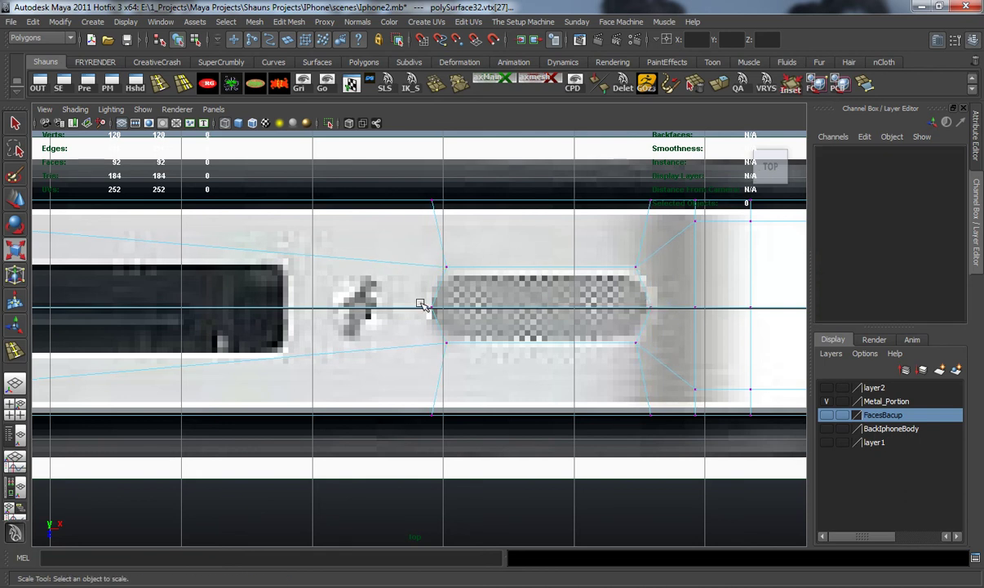
# Step: Select the four corner vertices around the -X grille and scale them inward in X to follow its rounded ends
pyautogui.scroll(-3, 408, 330)
pyautogui.keyDown('alt'); pyautogui.moveTo(327, 349); pyautogui.dragTo(648, 347, button='middle'); pyautogui.keyUp('alt')
pyautogui.keyDown('alt'); pyautogui.moveTo(312, 349); pyautogui.dragTo(467, 367, button='middle'); pyautogui.keyUp('alt')
pyautogui.scroll(3, 302, 341)
pyautogui.scroll(3, 302, 341)
pyautogui.moveTo(221, 265); pyautogui.dragTo(261, 301)
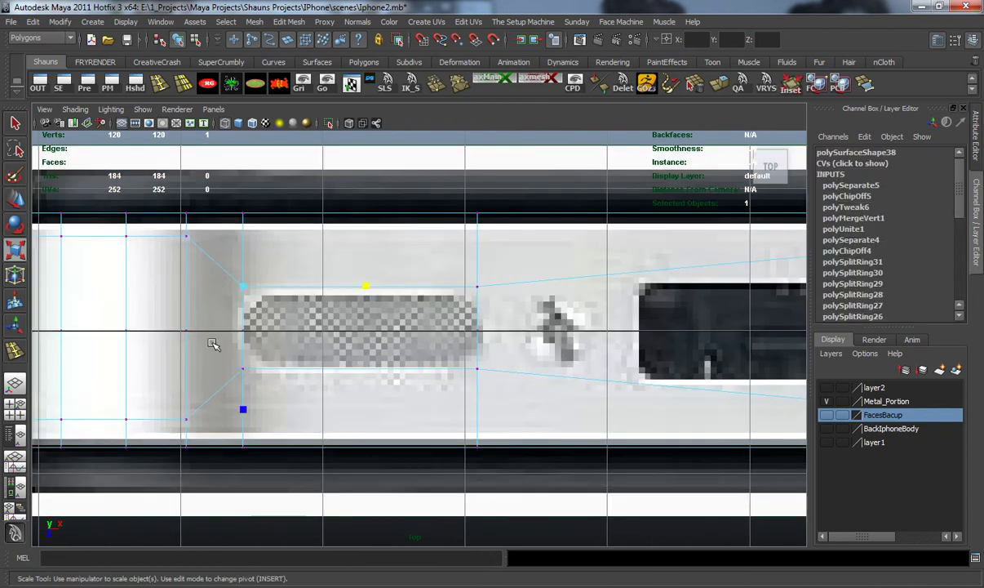
pyautogui.keyDown('shift'); pyautogui.moveTo(225, 345); pyautogui.dragTo(265, 388); pyautogui.keyUp('shift')
pyautogui.keyDown('shift'); pyautogui.moveTo(450, 259); pyautogui.dragTo(502, 307); pyautogui.keyUp('shift')
pyautogui.keyDown('shift'); pyautogui.moveTo(451, 353); pyautogui.dragTo(508, 387); pyautogui.keyUp('shift')
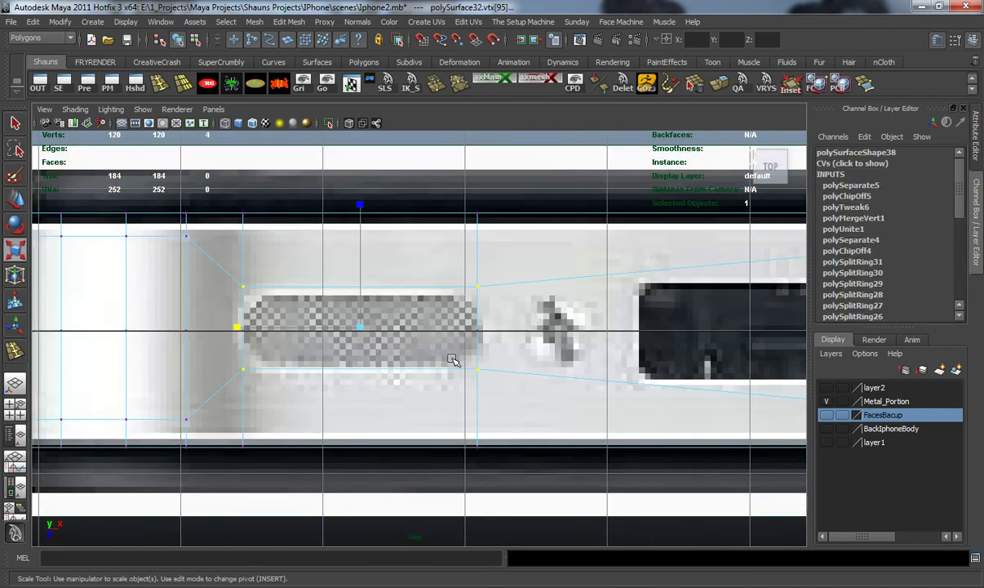
pyautogui.moveTo(256, 328)
pyautogui.mouseDown()
pyautogui.moveTo(239, 328)
pyautogui.moveTo(253, 329)
pyautogui.mouseUp()
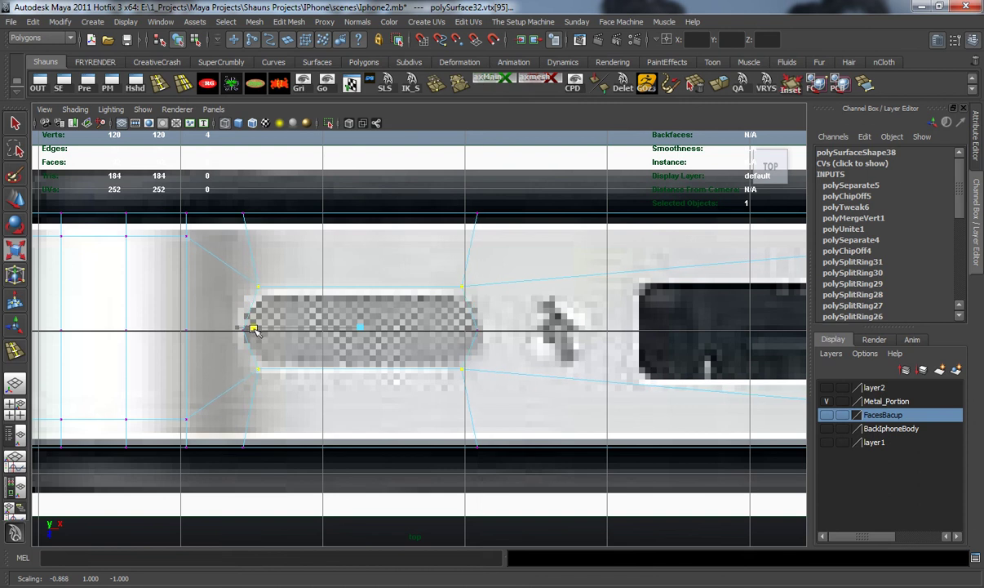
pyautogui.click(330, 395)
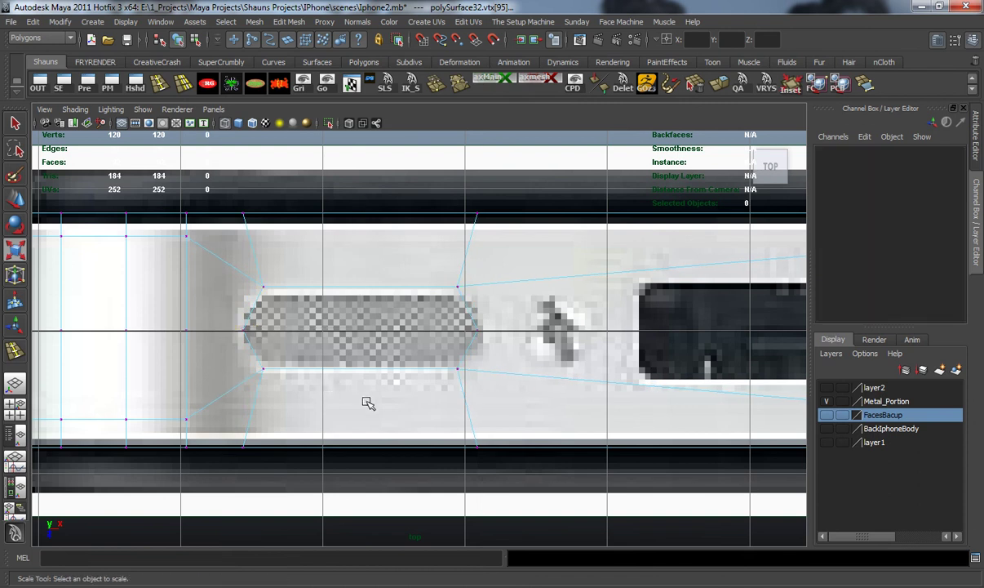
# Step: Insert an edge loop at the dock connector's -X edge and flatten it in X against that edge
pyautogui.scroll(-5, 331, 398)
pyautogui.keyDown('alt'); pyautogui.moveTo(497, 402); pyautogui.dragTo(259, 393, button='middle'); pyautogui.keyUp('alt')
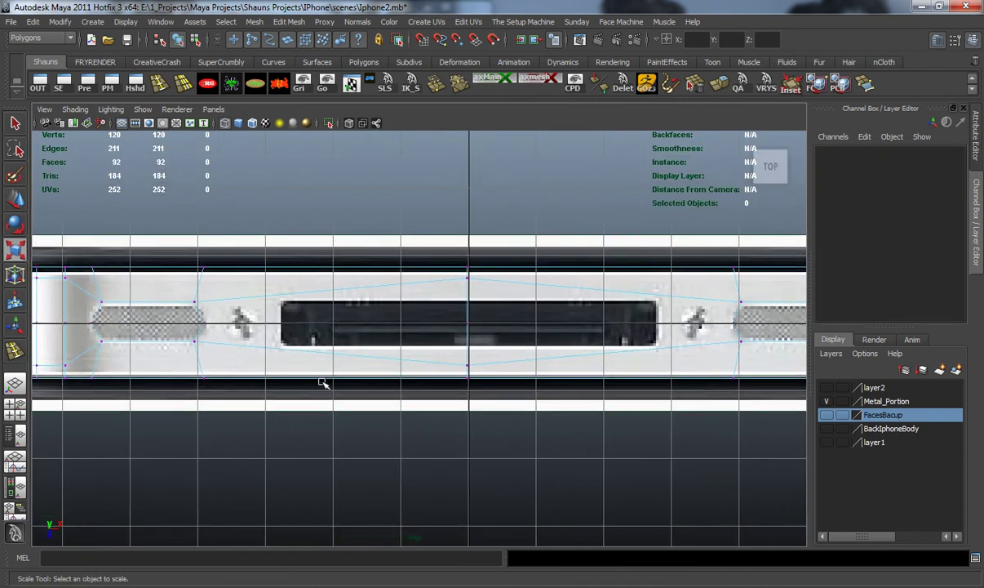
pyautogui.click(160, 83)
pyautogui.moveTo(313, 292); pyautogui.dragTo(280, 294)
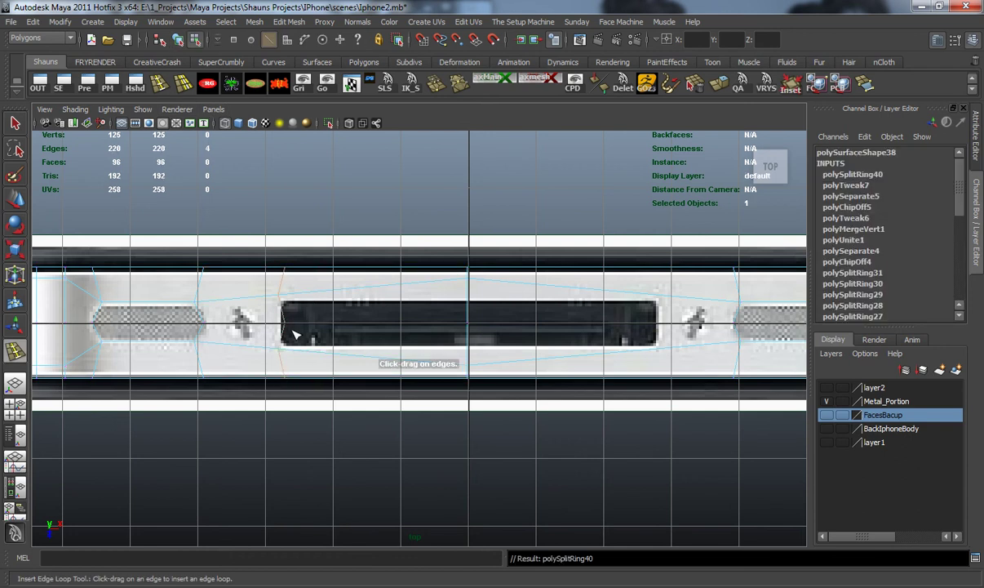
pyautogui.press('r')
pyautogui.moveTo(401, 323); pyautogui.dragTo(387, 323)
pyautogui.moveTo(291, 324)
pyautogui.mouseDown()
pyautogui.moveTo(232, 325)
pyautogui.moveTo(281, 325)
pyautogui.mouseUp()
# Step: Insert an edge loop near the dock connector's +X edge, flatten it in X and move it onto that edge
pyautogui.click(161, 85)
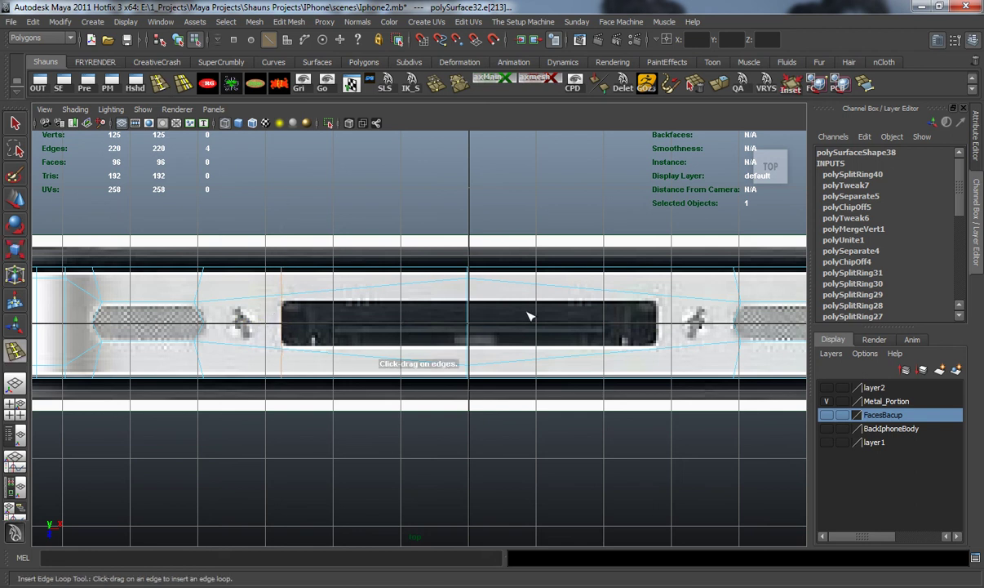
pyautogui.keyDown('alt'); pyautogui.moveTo(531, 316); pyautogui.dragTo(478, 310, button='middle'); pyautogui.keyUp('alt')
pyautogui.moveTo(475, 278); pyautogui.dragTo(609, 313)
pyautogui.press('r')
pyautogui.moveTo(485, 316); pyautogui.dragTo(653, 324)
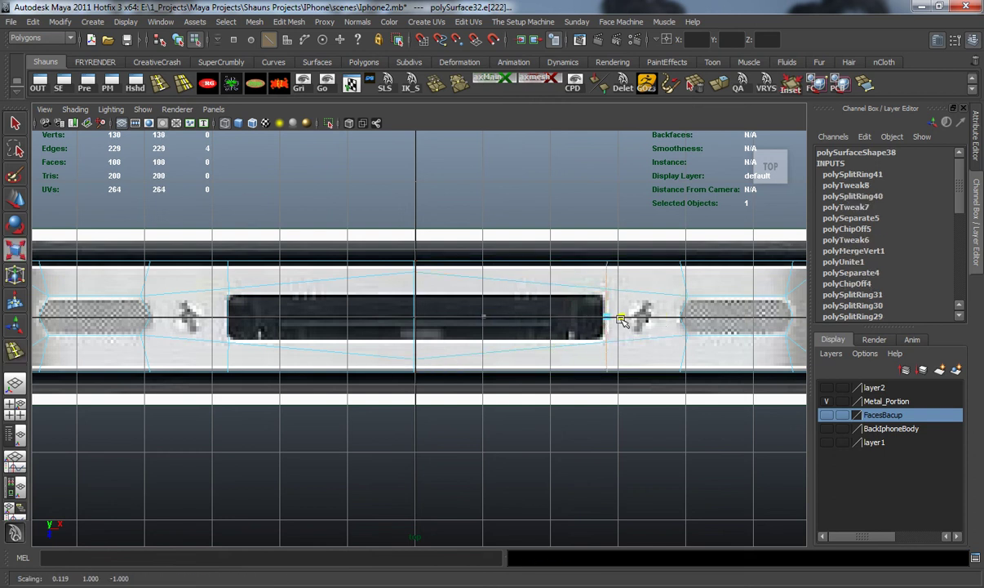
pyautogui.scroll(3, 628, 327)
pyautogui.press('w')
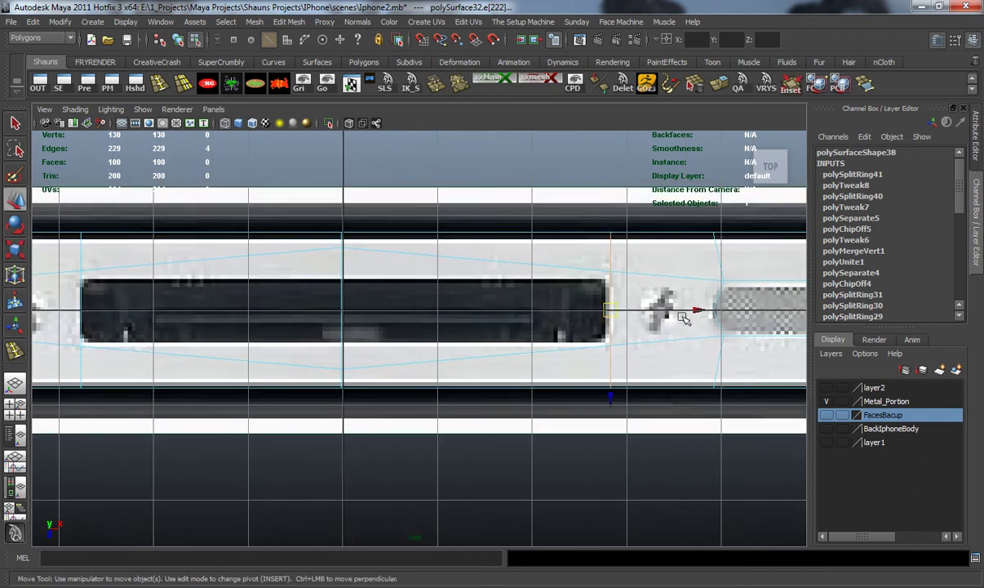
pyautogui.moveTo(698, 311); pyautogui.dragTo(696, 311)
pyautogui.click(558, 270)
pyautogui.keyDown('alt'); pyautogui.moveTo(627, 333); pyautogui.dragTo(506, 313, button='middle'); pyautogui.keyUp('alt')
pyautogui.click(569, 329)
# Step: Insert two edge loops at the +X screw and flatten the one at the screw's -X edge in X
pyautogui.click(160, 83)
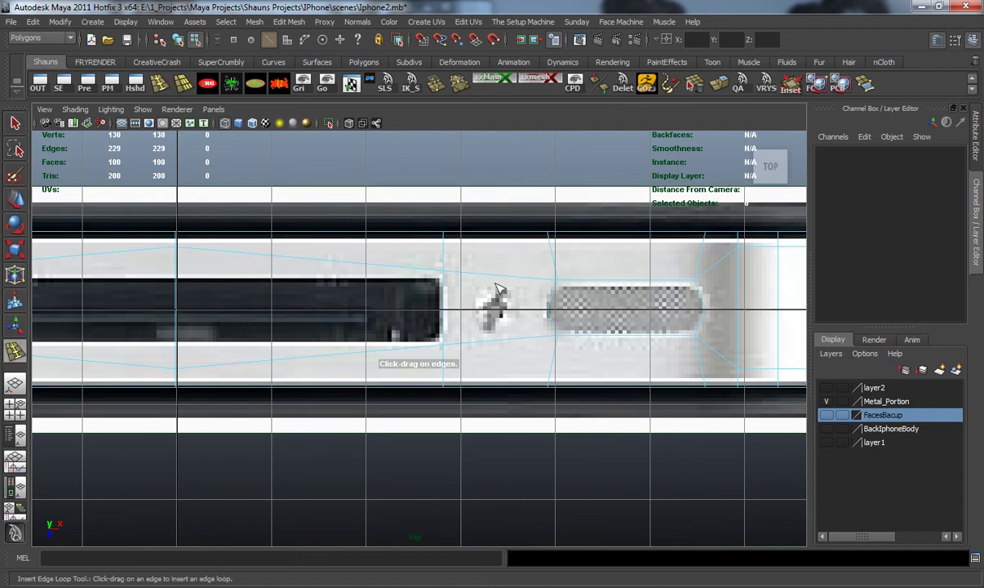
pyautogui.moveTo(477, 276)
pyautogui.mouseDown()
pyautogui.moveTo(490, 278)
pyautogui.moveTo(479, 274)
pyautogui.mouseUp()
pyautogui.press('r')
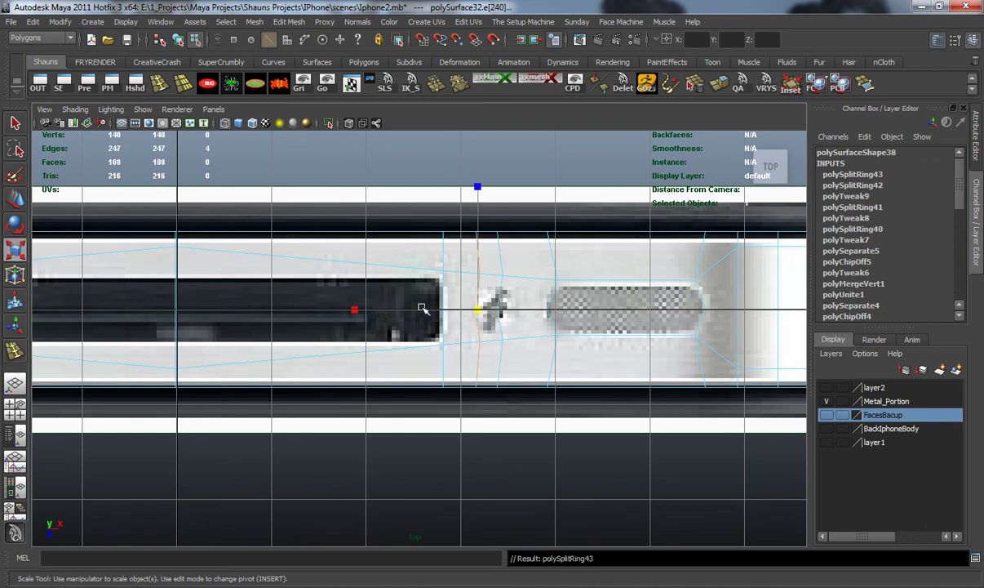
pyautogui.moveTo(354, 311); pyautogui.dragTo(498, 298)
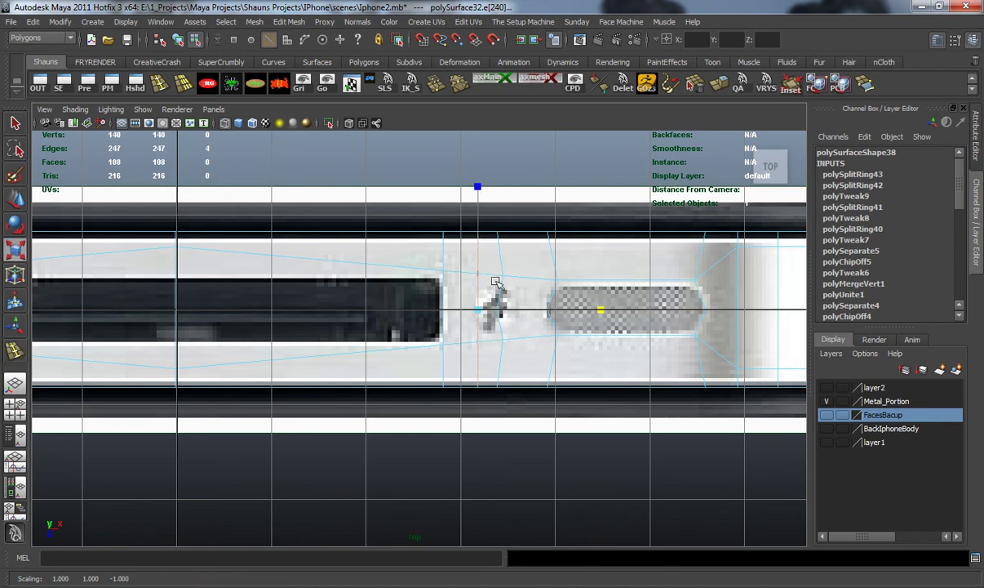
# Step: Flatten the other edge loop at the +X screw in X and move it onto the screw's centre
pyautogui.click(504, 269)
pyautogui.moveTo(382, 310); pyautogui.dragTo(454, 312)
pyautogui.hotkey('ctrl', 'z')
pyautogui.moveTo(384, 311); pyautogui.dragTo(512, 316)
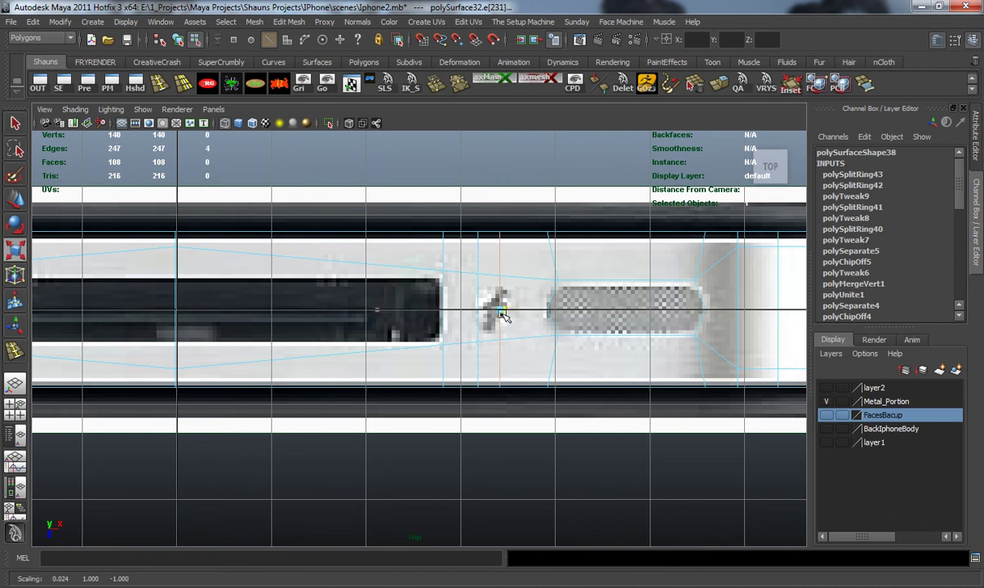
pyautogui.press('w')
pyautogui.moveTo(584, 308); pyautogui.dragTo(579, 309)
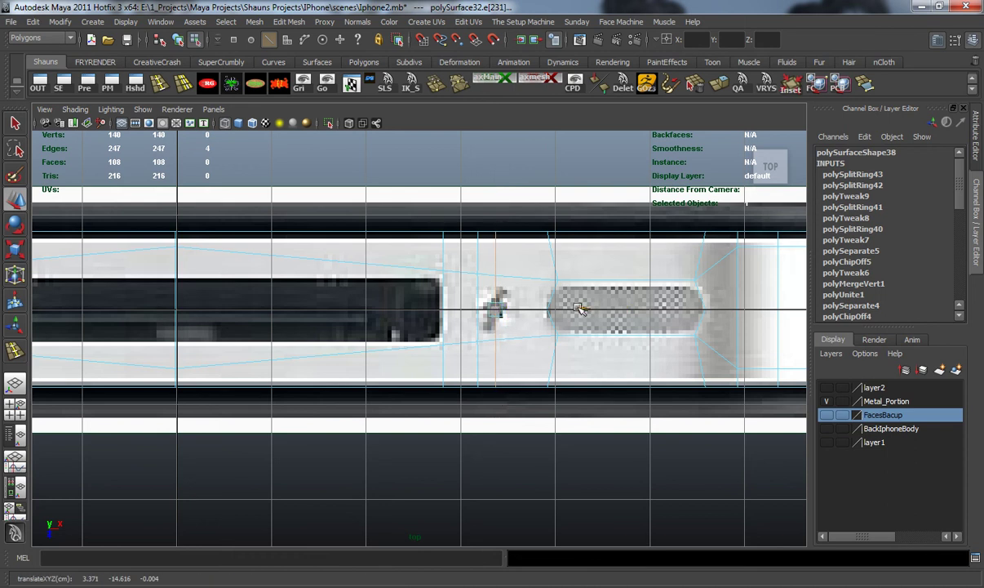
# Step: Insert a third edge loop at the +X edge of the +X screw and flatten it in X
pyautogui.click(159, 83)
pyautogui.moveTo(502, 287); pyautogui.dragTo(510, 285)
pyautogui.press('r')
pyautogui.moveTo(382, 308); pyautogui.dragTo(475, 313)
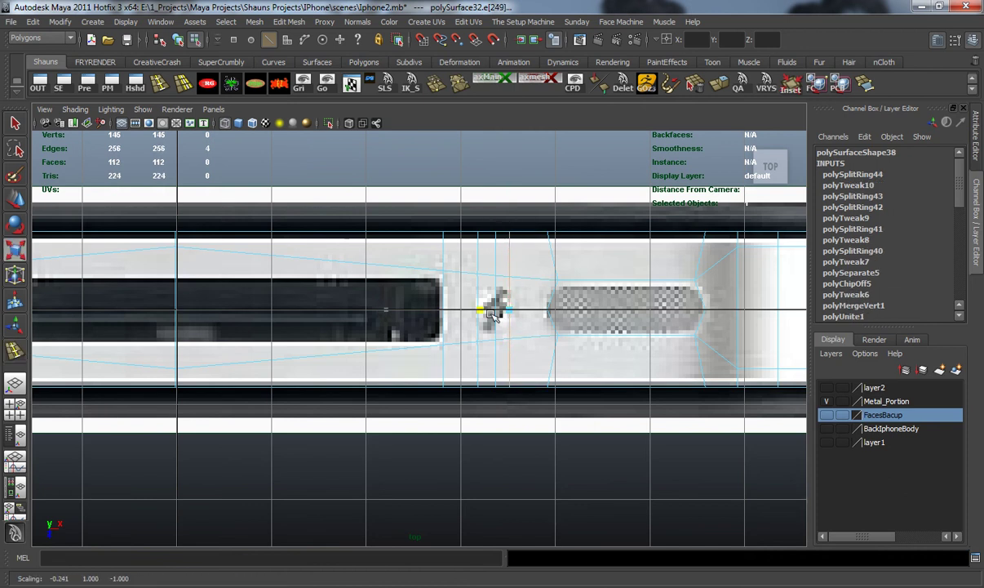
pyautogui.moveTo(569, 319); pyautogui.dragTo(518, 314)
# Step: Select the upper and lower vertex rows around the +X screw in turn and flatten each in Z
pyautogui.moveTo(488, 275); pyautogui.dragTo(454, 269, button='right')
pyautogui.moveTo(451, 261); pyautogui.dragTo(534, 292)
pyautogui.moveTo(493, 397); pyautogui.dragTo(491, 400)
pyautogui.moveTo(494, 316); pyautogui.dragTo(493, 216)
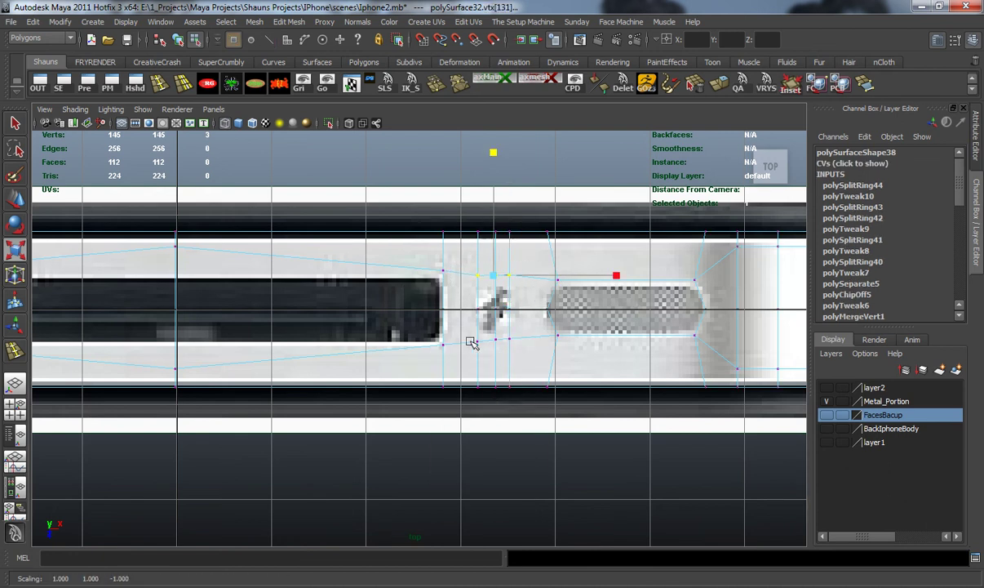
pyautogui.moveTo(495, 157); pyautogui.dragTo(499, 214)
pyautogui.moveTo(466, 325); pyautogui.dragTo(531, 353)
pyautogui.moveTo(493, 218); pyautogui.dragTo(498, 253)
pyautogui.moveTo(506, 370); pyautogui.dragTo(506, 368)
# Step: Scale the nine inner vertices around the +X screw in Z to the screw's height and level their middle row
pyautogui.moveTo(467, 260); pyautogui.dragTo(522, 354)
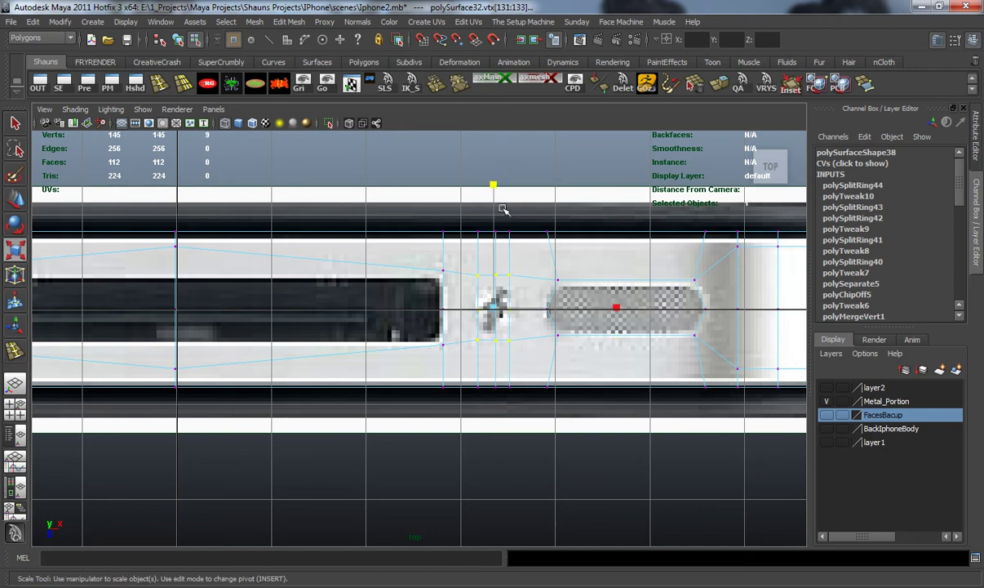
pyautogui.moveTo(493, 184); pyautogui.dragTo(492, 232)
pyautogui.click(486, 339)
pyautogui.keyDown('alt'); pyautogui.moveTo(487, 339); pyautogui.dragTo(571, 307, button='right'); pyautogui.keyUp('alt')
pyautogui.keyDown('alt'); pyautogui.moveTo(571, 307); pyautogui.dragTo(447, 351, button='middle'); pyautogui.keyUp('alt')
pyautogui.moveTo(402, 293); pyautogui.dragTo(534, 332)
pyautogui.moveTo(487, 429); pyautogui.dragTo(491, 377)
pyautogui.moveTo(405, 223); pyautogui.dragTo(585, 284)
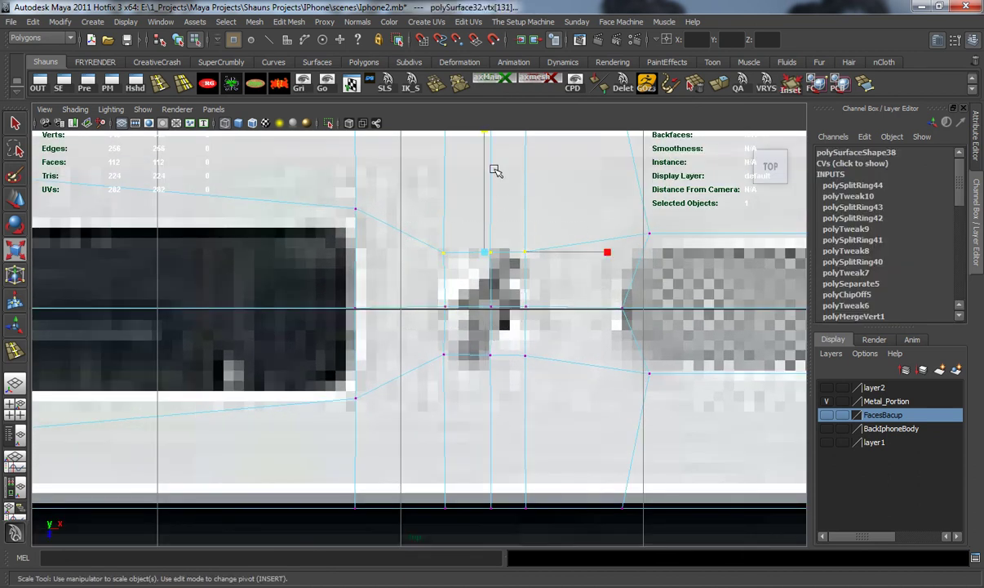
# Step: Align the inner vertices at the +X screw's -X side in X and move the centre column's inner vertices slightly toward -X
pyautogui.keyDown('alt'); pyautogui.moveTo(505, 177); pyautogui.dragTo(495, 216, button='middle'); pyautogui.keyUp('alt')
pyautogui.moveTo(428, 278); pyautogui.dragTo(457, 439)
pyautogui.moveTo(312, 342); pyautogui.dragTo(455, 341)
pyautogui.moveTo(466, 253); pyautogui.dragTo(496, 440)
pyautogui.press('w')
pyautogui.moveTo(492, 351); pyautogui.dragTo(559, 341)
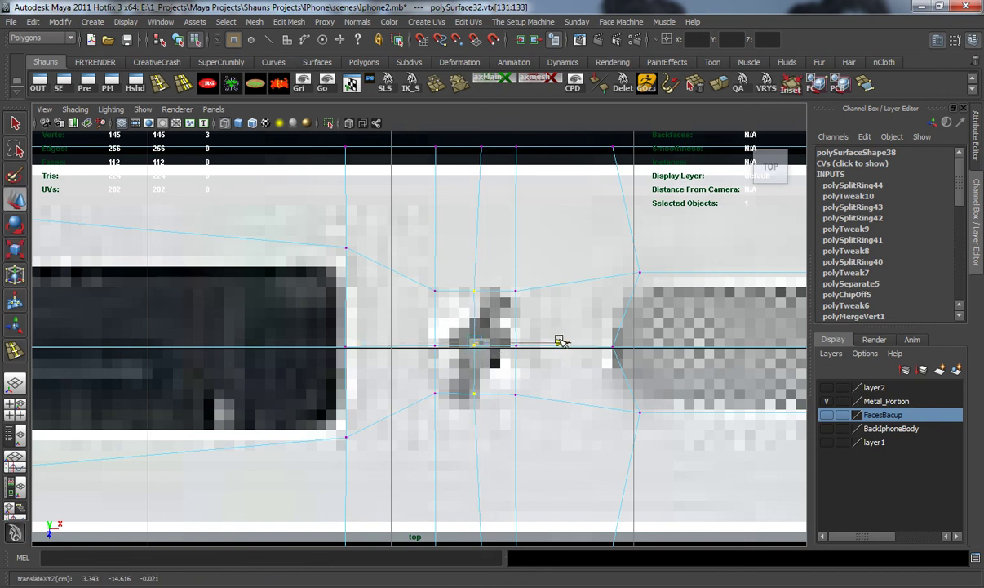
# Step: Move the centre column's vertices on the band's upper and lower edges in X to line up with its inner vertices
pyautogui.keyDown('alt'); pyautogui.moveTo(532, 395); pyautogui.dragTo(536, 302, button='middle'); pyautogui.keyUp('alt')
pyautogui.moveTo(474, 440); pyautogui.dragTo(493, 475)
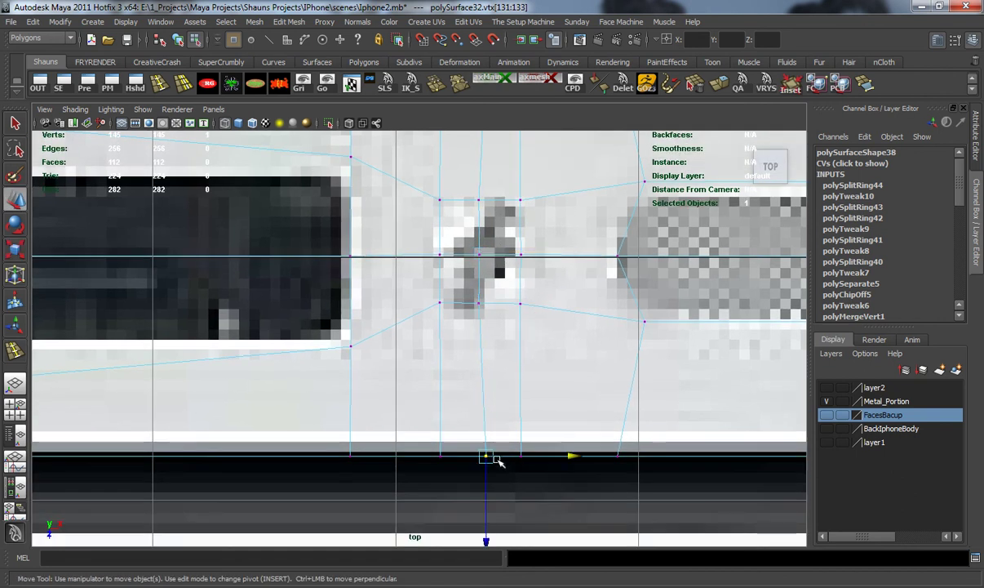
pyautogui.scroll(-5, 513, 334)
pyautogui.keyDown('alt'); pyautogui.moveTo(517, 330); pyautogui.dragTo(517, 339, button='middle'); pyautogui.keyUp('alt')
pyautogui.scroll(4, 517, 341)
pyautogui.moveTo(475, 285); pyautogui.dragTo(487, 320)
pyautogui.keyDown('alt'); pyautogui.moveTo(508, 398); pyautogui.dragTo(513, 335, button='middle'); pyautogui.keyUp('alt')
pyautogui.scroll(1, 513, 335)
pyautogui.moveTo(577, 380); pyautogui.dragTo(570, 380)
# Step: Flatten the inner vertices of the +X screw's centre and +X columns in X to straighten both columns
pyautogui.keyDown('alt'); pyautogui.moveTo(512, 350); pyautogui.dragTo(502, 305, button='middle'); pyautogui.keyUp('alt')
pyautogui.moveTo(463, 266); pyautogui.dragTo(487, 418)
pyautogui.click(280, 88)
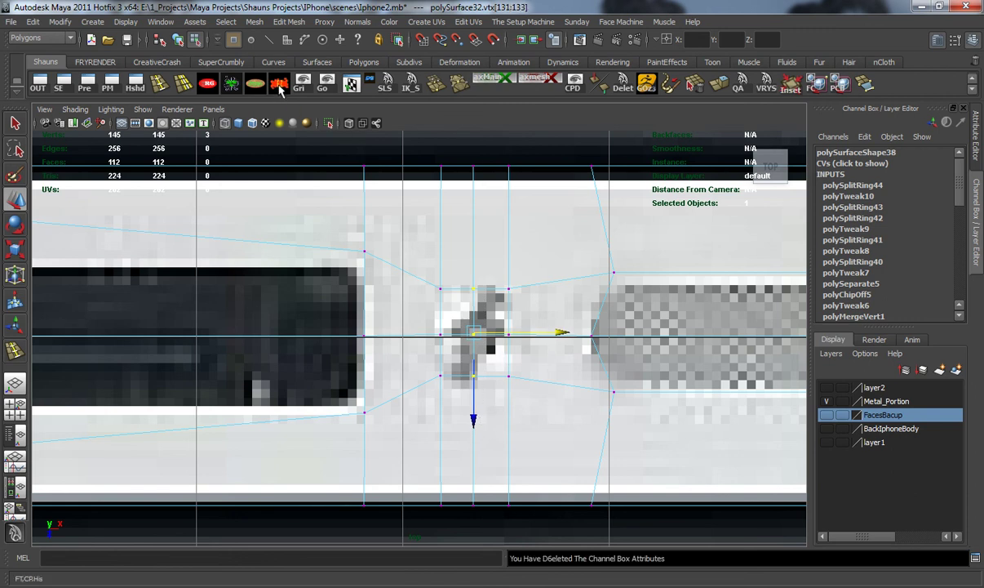
pyautogui.press('r')
pyautogui.moveTo(347, 331); pyautogui.dragTo(370, 334)
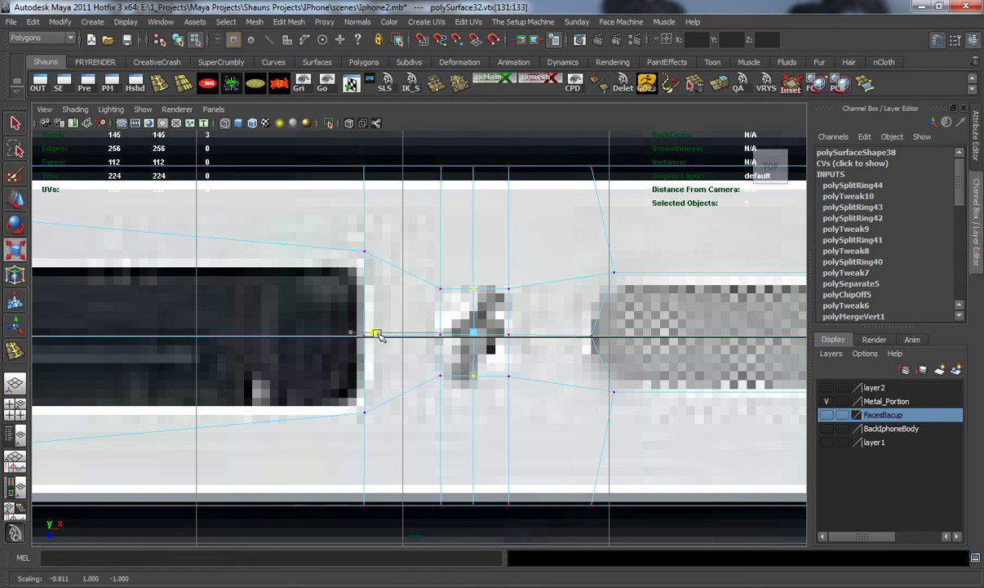
pyautogui.moveTo(502, 260); pyautogui.dragTo(532, 418)
pyautogui.moveTo(387, 333); pyautogui.dragTo(477, 333)
pyautogui.click(267, 356)
# Step: Insert an edge loop through the centre of the -X screw and flatten it in X
pyautogui.scroll(-6, 264, 358)
pyautogui.keyDown('alt'); pyautogui.moveTo(82, 371); pyautogui.dragTo(405, 357, button='middle'); pyautogui.keyUp('alt')
pyautogui.scroll(8, 429, 384)
pyautogui.scroll(1, 458, 383)
pyautogui.click(159, 84)
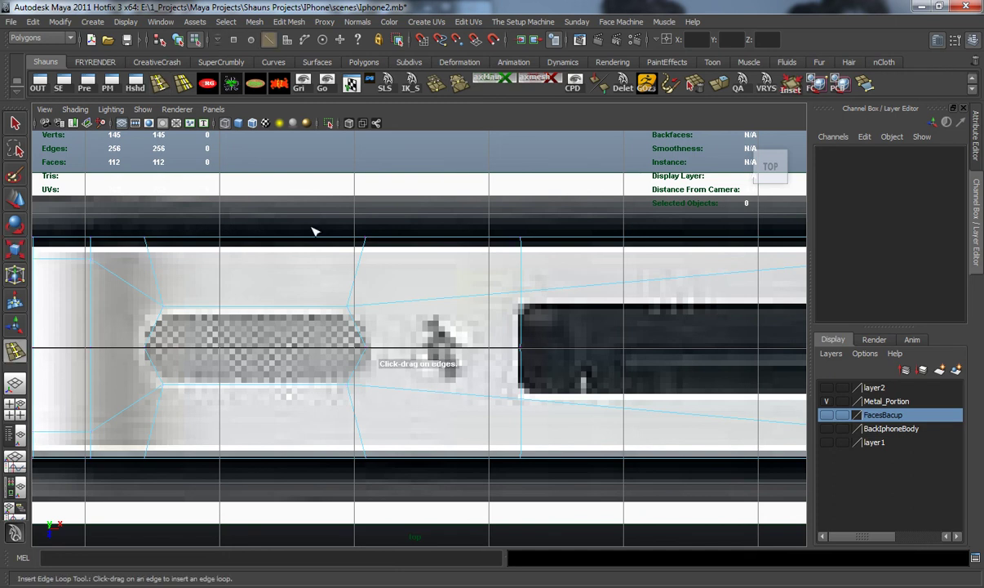
pyautogui.keyDown('alt'); pyautogui.moveTo(463, 316); pyautogui.dragTo(416, 282, button='middle'); pyautogui.keyUp('alt')
pyautogui.scroll(1, 415, 284)
pyautogui.click(380, 263)
pyautogui.moveTo(387, 261); pyautogui.dragTo(387, 261)
pyautogui.moveTo(404, 296); pyautogui.dragTo(409, 317, button='right')
pyautogui.press('r')
pyautogui.moveTo(513, 312); pyautogui.dragTo(383, 309)
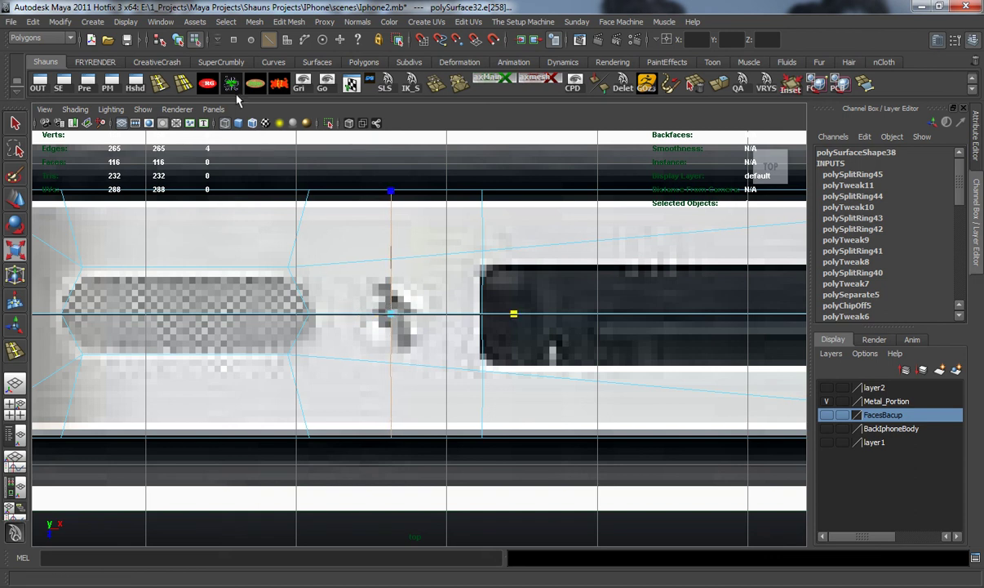
# Step: Insert edge loops at the -X and +X edges of the -X screw and flatten each one in X
pyautogui.click(160, 83)
pyautogui.moveTo(381, 261); pyautogui.dragTo(361, 263)
pyautogui.press('r')
pyautogui.moveTo(486, 313); pyautogui.dragTo(357, 313)
pyautogui.click(156, 83)
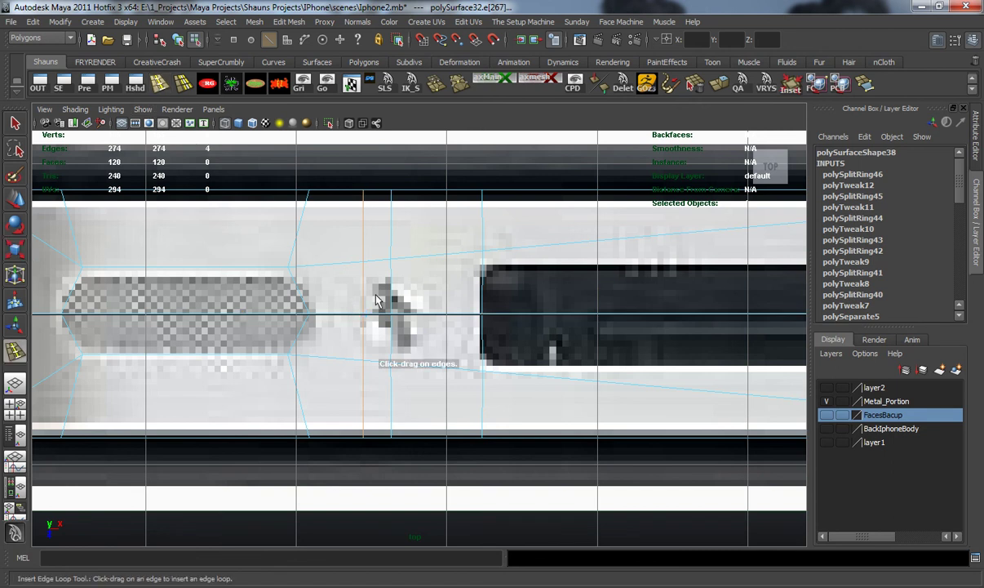
pyautogui.moveTo(402, 263); pyautogui.dragTo(419, 259)
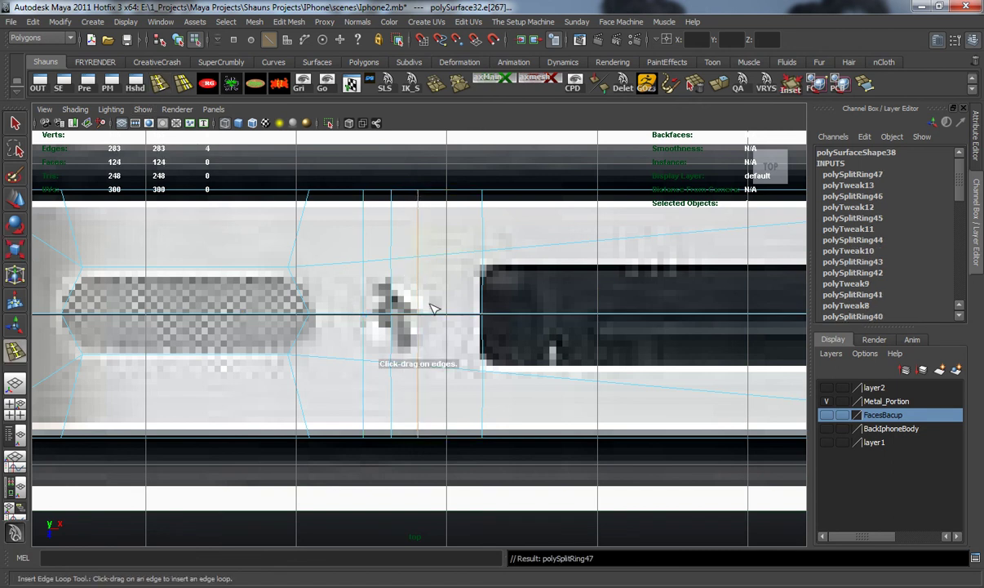
pyautogui.press('r')
pyautogui.moveTo(541, 311); pyautogui.dragTo(417, 310)
# Step: Select the upper-row vertices at both screws, flatten them in Z and move them in Z to the screws' upper edges
pyautogui.rightClick(387, 262)
pyautogui.moveTo(387, 262); pyautogui.dragTo(333, 258, button='right')
pyautogui.moveTo(325, 239); pyautogui.dragTo(439, 285)
pyautogui.scroll(-5, 625, 345)
pyautogui.keyDown('alt'); pyautogui.moveTo(588, 337); pyautogui.dragTo(427, 327, button='middle'); pyautogui.keyUp('alt')
pyautogui.keyDown('shift'); pyautogui.moveTo(698, 303); pyautogui.dragTo(699, 304); pyautogui.keyUp('shift')
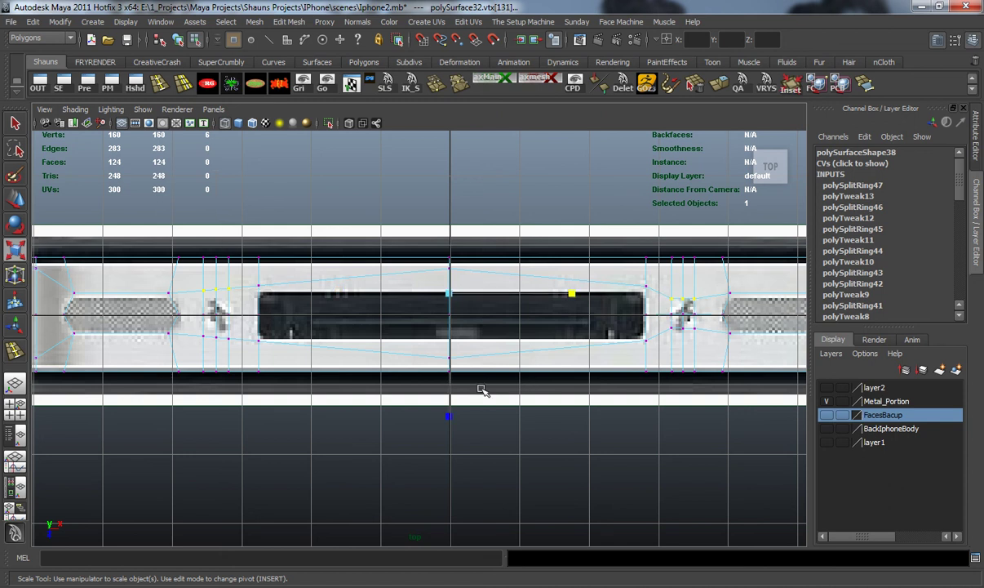
pyautogui.scroll(3, 454, 421)
pyautogui.keyDown('alt'); pyautogui.moveTo(455, 420); pyautogui.dragTo(475, 422, button='middle'); pyautogui.keyUp('alt')
pyautogui.moveTo(481, 401); pyautogui.dragTo(484, 256)
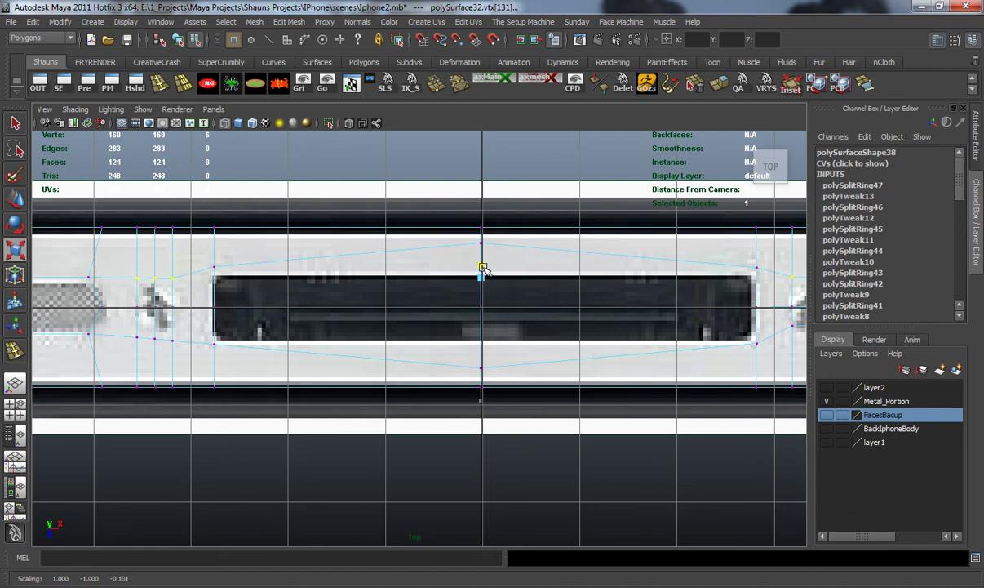
pyautogui.press('w')
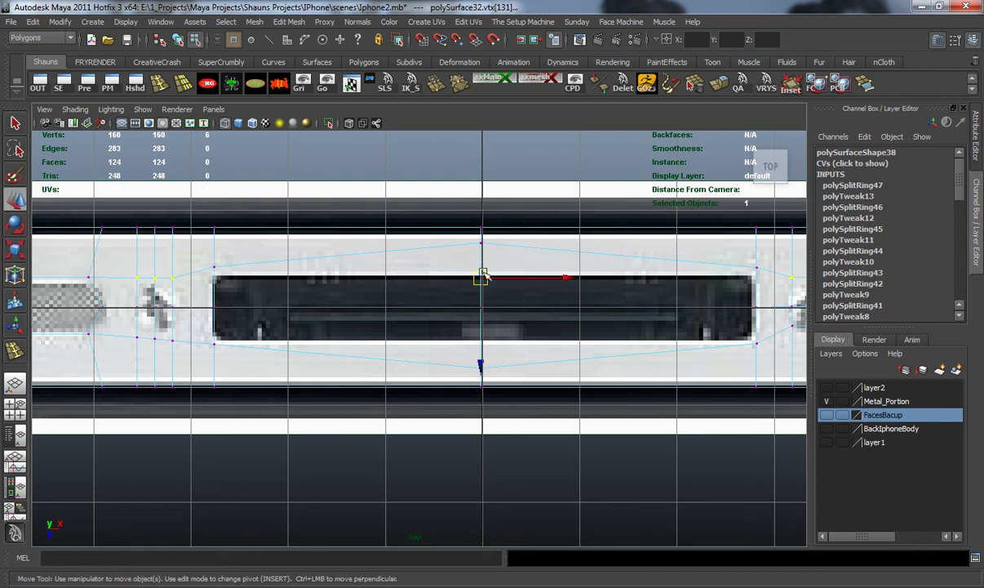
pyautogui.moveTo(481, 362); pyautogui.dragTo(482, 372)
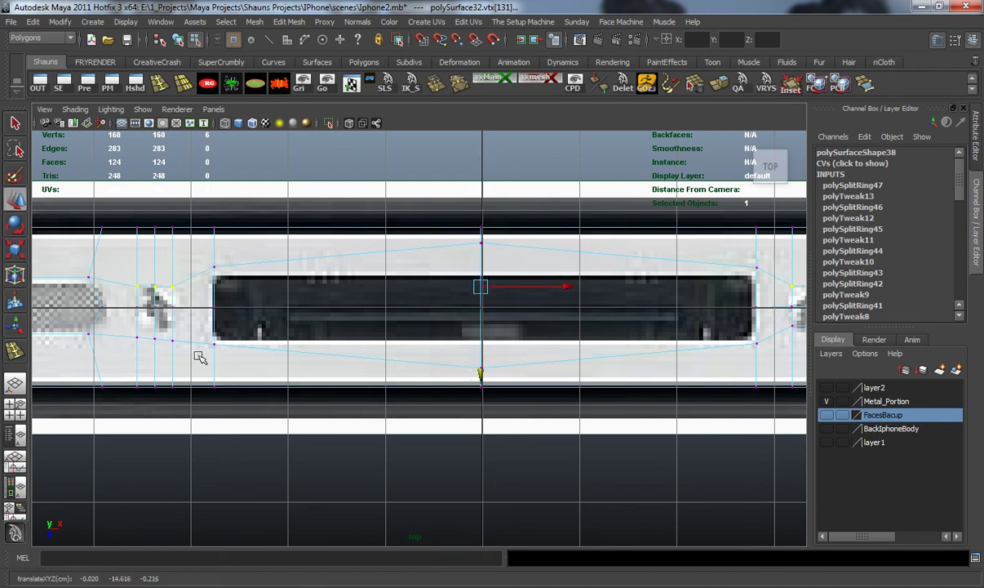
# Step: Select the lower-row vertices at both screws, flatten them in Z and move them in Z to the screws' lower edges
pyautogui.moveTo(121, 325); pyautogui.dragTo(194, 356)
pyautogui.keyDown('alt'); pyautogui.moveTo(643, 355); pyautogui.dragTo(532, 354, button='middle'); pyautogui.keyUp('alt')
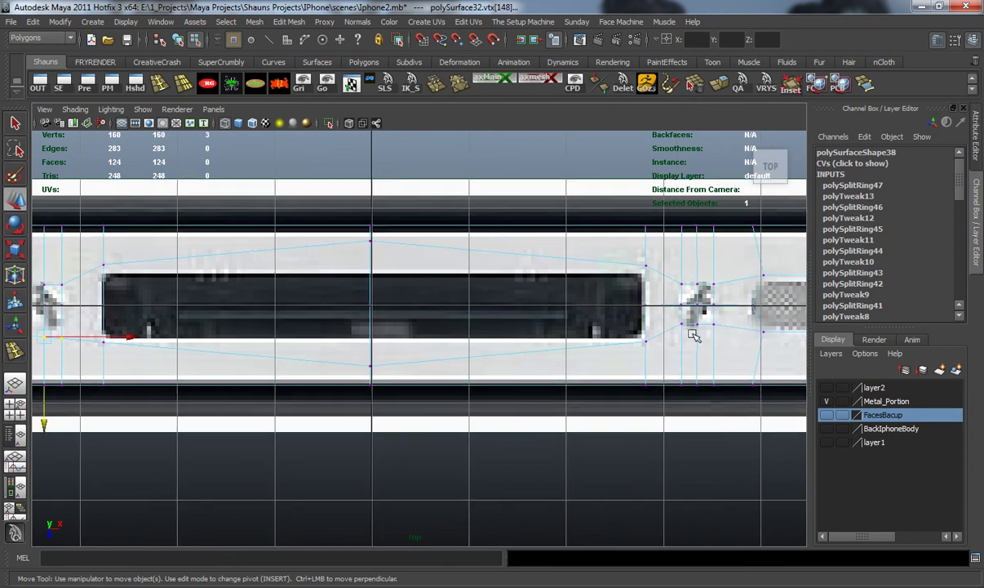
pyautogui.keyDown('shift'); pyautogui.moveTo(718, 335); pyautogui.dragTo(716, 336); pyautogui.keyUp('shift')
pyautogui.press('r')
pyautogui.moveTo(371, 216); pyautogui.dragTo(367, 300)
pyautogui.keyDown('alt'); pyautogui.moveTo(367, 320); pyautogui.dragTo(483, 304, button='middle'); pyautogui.keyUp('alt')
pyautogui.press('w')
pyautogui.press('r')
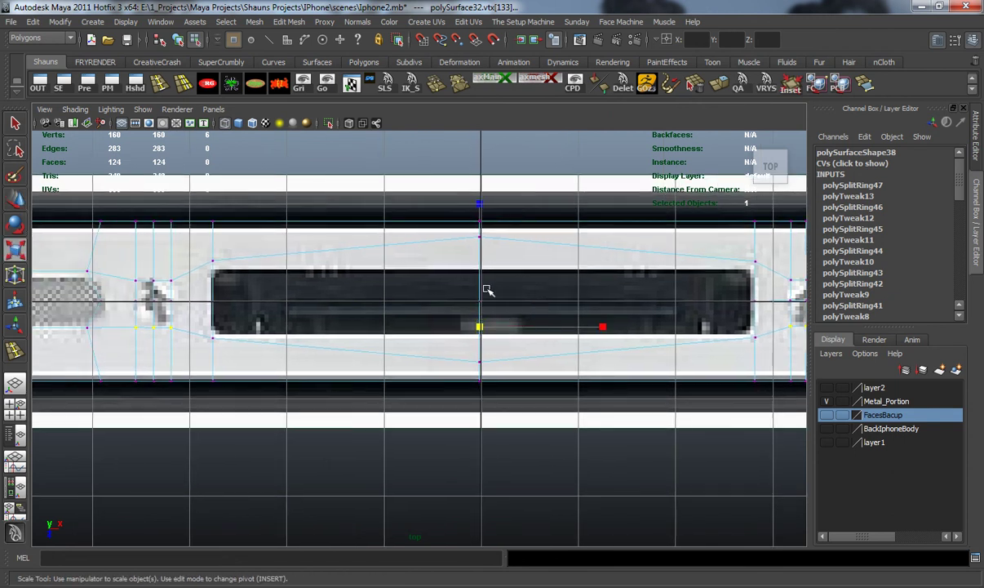
pyautogui.moveTo(479, 206); pyautogui.dragTo(481, 247)
pyautogui.press('w')
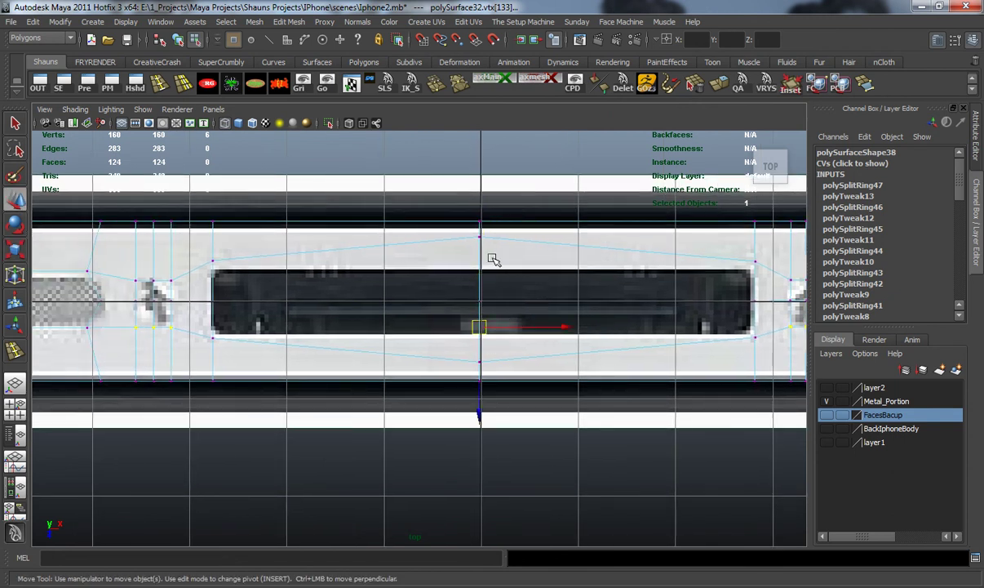
pyautogui.moveTo(479, 417); pyautogui.dragTo(480, 408)
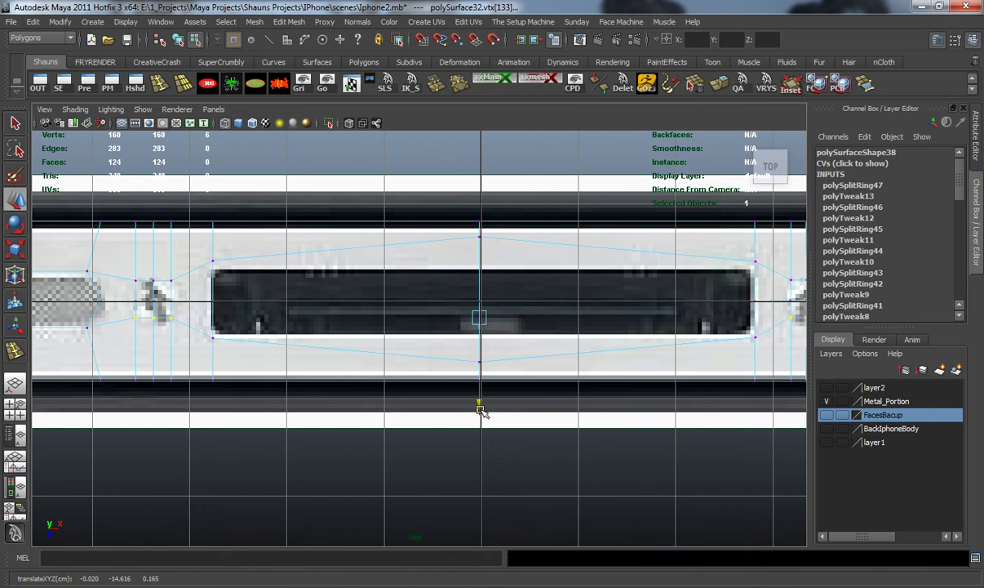
# Step: Select the middle-row vertices at both screws, flatten them in Z and move them slightly in Z along the centre line
pyautogui.moveTo(121, 293); pyautogui.dragTo(190, 310)
pyautogui.keyDown('alt'); pyautogui.moveTo(553, 340); pyautogui.dragTo(353, 349, button='middle'); pyautogui.keyUp('alt')
pyautogui.keyDown('shift'); pyautogui.moveTo(585, 307); pyautogui.dragTo(641, 317); pyautogui.keyUp('shift')
pyautogui.keyDown('alt'); pyautogui.moveTo(454, 344); pyautogui.dragTo(503, 340, button='middle'); pyautogui.keyUp('alt')
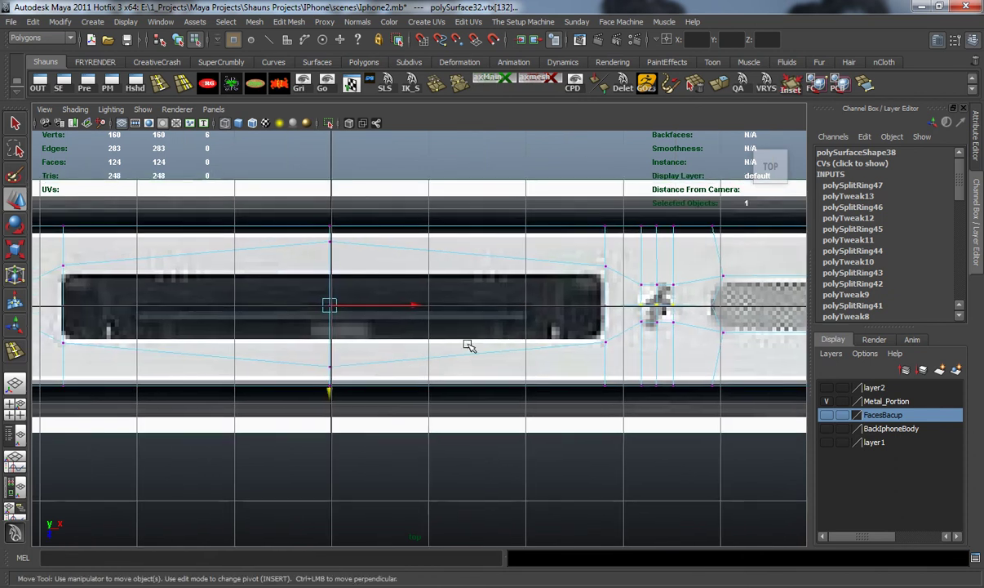
pyautogui.press('r')
pyautogui.moveTo(328, 182); pyautogui.dragTo(319, 276)
pyautogui.keyDown('alt'); pyautogui.moveTo(424, 295); pyautogui.dragTo(676, 297, button='middle'); pyautogui.keyUp('alt')
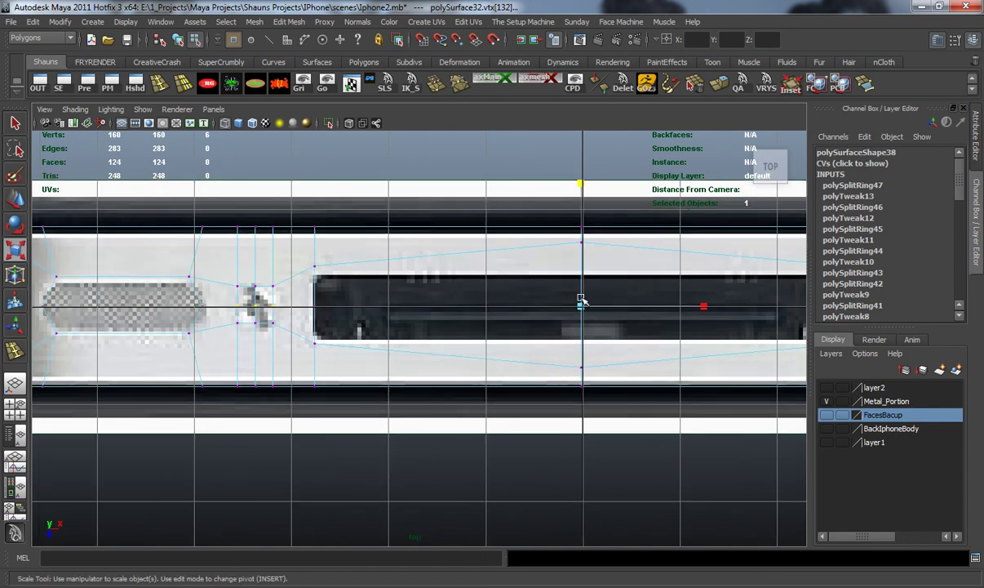
pyautogui.press('w')
pyautogui.moveTo(582, 392); pyautogui.dragTo(583, 394)
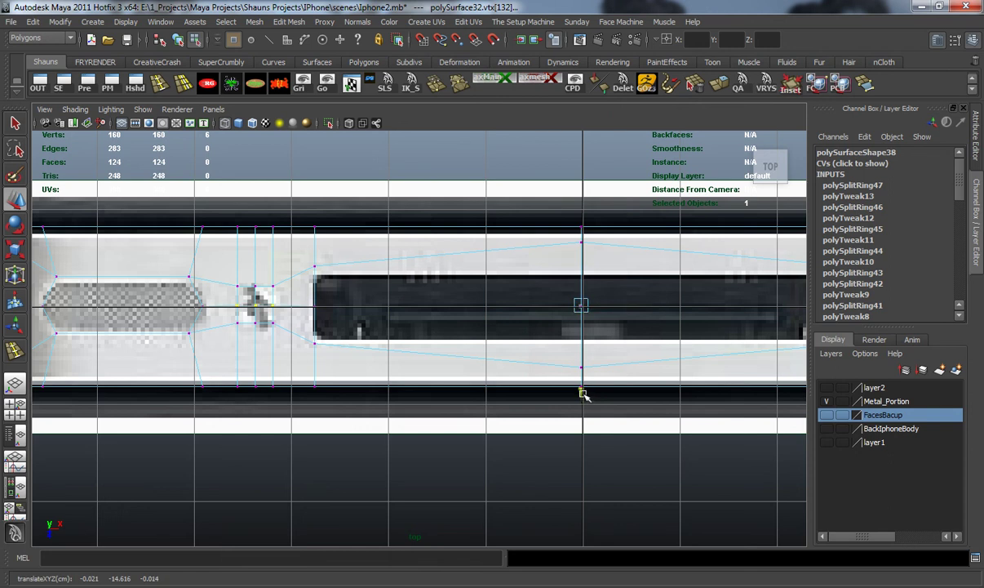
# Step: Scale the -X screw's four corner vertices inward in Z and X, and scale its upper and lower rows closer together in Z
pyautogui.keyDown('alt'); pyautogui.moveTo(382, 350); pyautogui.dragTo(489, 373, button='middle'); pyautogui.keyUp('alt')
pyautogui.scroll(6, 407, 356)
pyautogui.click(213, 385)
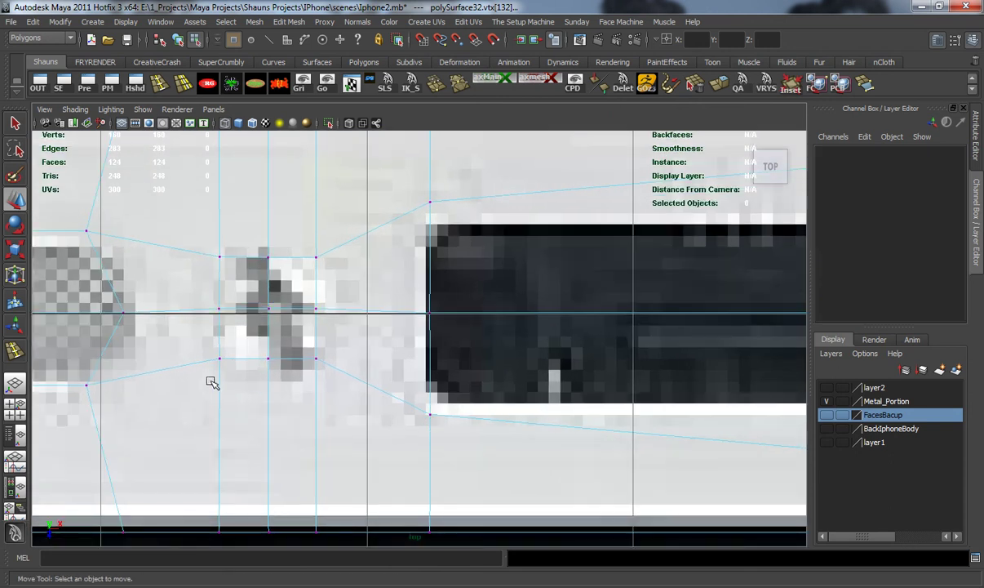
pyautogui.moveTo(208, 240); pyautogui.dragTo(235, 286)
pyautogui.keyDown('shift'); pyautogui.moveTo(192, 329); pyautogui.dragTo(232, 374); pyautogui.keyUp('shift')
pyautogui.keyDown('shift'); pyautogui.moveTo(300, 349); pyautogui.dragTo(329, 372); pyautogui.keyUp('shift')
pyautogui.keyDown('shift'); pyautogui.moveTo(303, 232); pyautogui.dragTo(335, 276); pyautogui.keyUp('shift')
pyautogui.press('r')
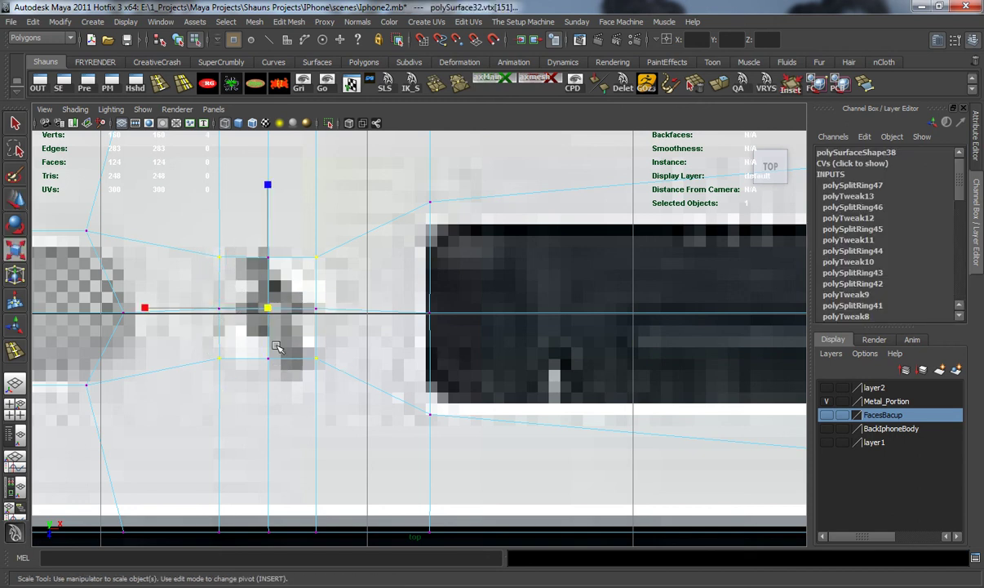
pyautogui.moveTo(271, 185); pyautogui.dragTo(268, 194)
pyautogui.moveTo(145, 307); pyautogui.dragTo(166, 307)
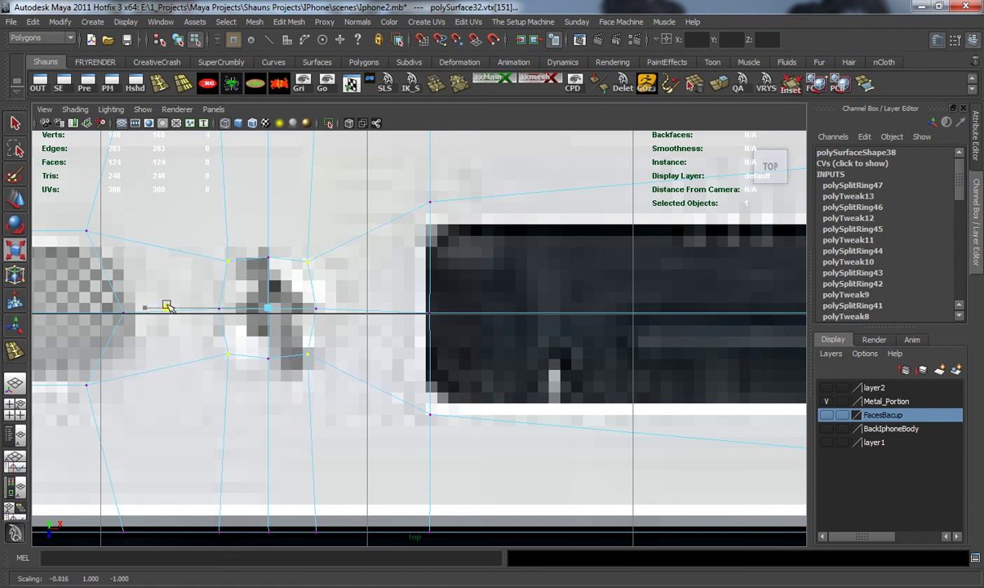
pyautogui.moveTo(175, 225); pyautogui.dragTo(338, 273)
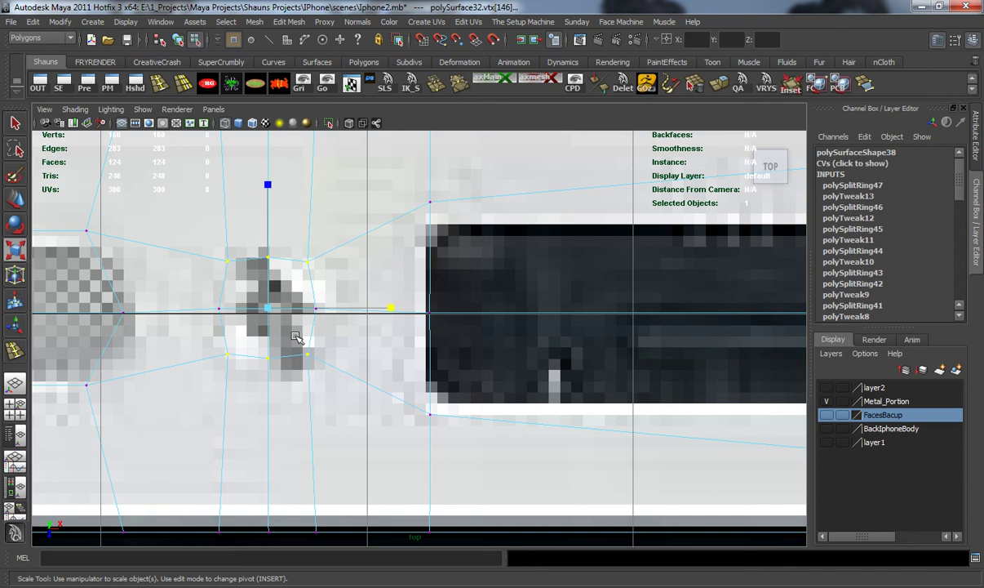
pyautogui.click(267, 188)
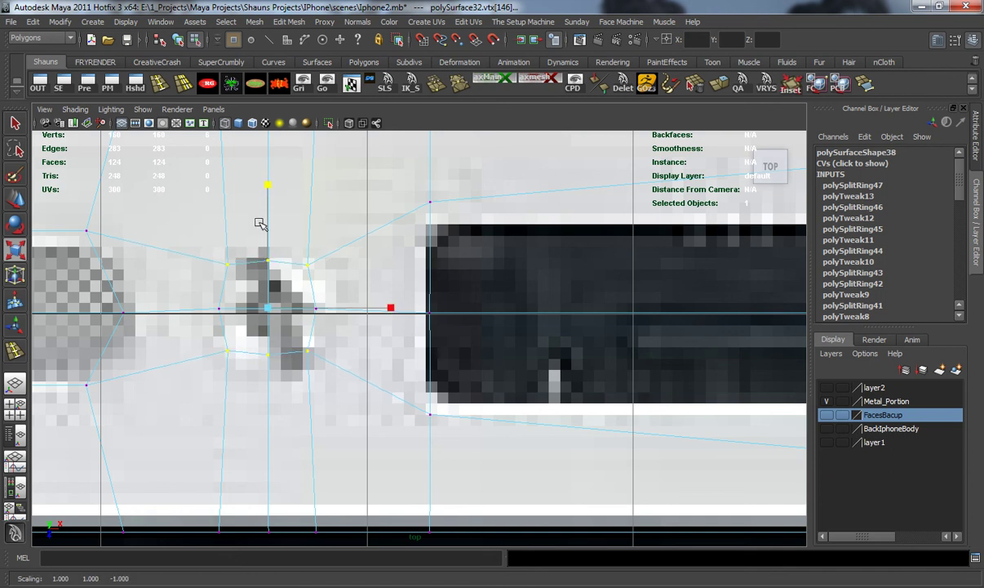
# Step: Scale the -X screw's upper and lower centre vertices outward in Z and its two side vertices outward in X
pyautogui.moveTo(244, 338); pyautogui.dragTo(287, 376)
pyautogui.keyDown('shift'); pyautogui.moveTo(257, 236); pyautogui.dragTo(281, 284); pyautogui.keyUp('shift')
pyautogui.moveTo(267, 189); pyautogui.dragTo(267, 177)
pyautogui.moveTo(209, 290); pyautogui.dragTo(235, 328)
pyautogui.keyDown('shift'); pyautogui.moveTo(296, 292); pyautogui.dragTo(334, 323); pyautogui.keyUp('shift')
pyautogui.moveTo(143, 307); pyautogui.dragTo(136, 306)
# Step: Select the upper and lower vertex rows at the +X screw and scale them closer together in Z
pyautogui.scroll(-7, 411, 367)
pyautogui.keyDown('alt'); pyautogui.moveTo(624, 359); pyautogui.dragTo(268, 357, button='middle'); pyautogui.keyUp('alt')
pyautogui.scroll(8, 382, 367)
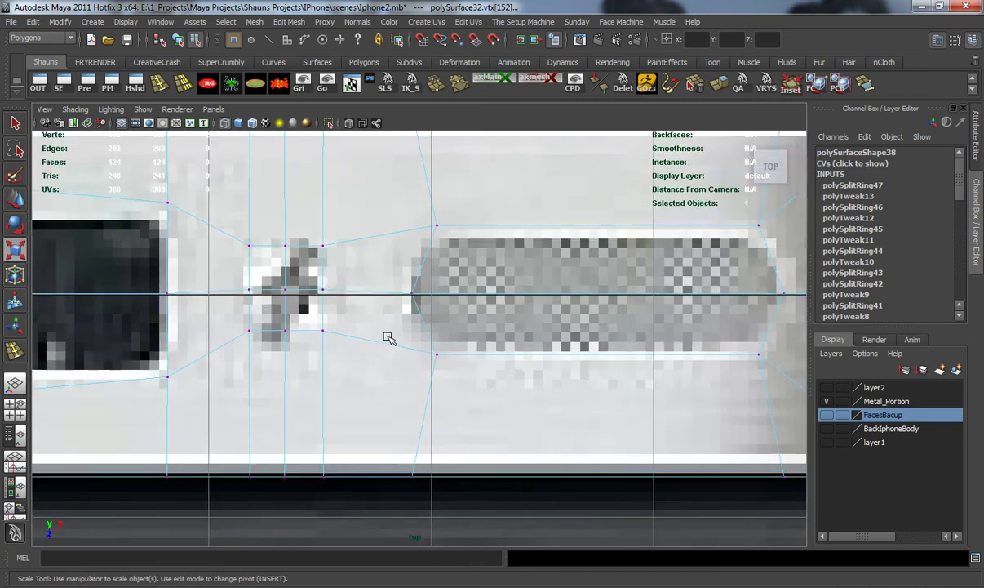
pyautogui.moveTo(387, 230); pyautogui.dragTo(526, 268)
pyautogui.keyDown('shift'); pyautogui.moveTo(352, 324); pyautogui.dragTo(515, 363); pyautogui.keyUp('shift')
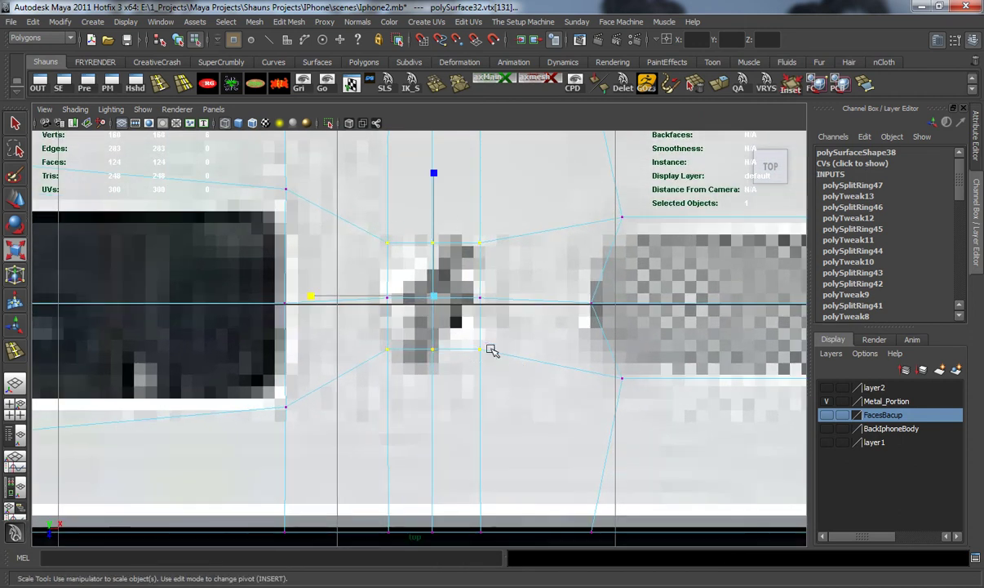
pyautogui.moveTo(435, 175); pyautogui.dragTo(434, 184)
# Step: Scale the +X screw's four corner vertices inward in Z and X, and tighten its upper and lower rows in Z
pyautogui.moveTo(378, 232); pyautogui.dragTo(405, 268)
pyautogui.keyDown('shift'); pyautogui.moveTo(372, 328); pyautogui.dragTo(409, 360); pyautogui.keyUp('shift')
pyautogui.keyDown('shift'); pyautogui.moveTo(469, 216); pyautogui.dragTo(491, 274); pyautogui.keyUp('shift')
pyautogui.keyDown('shift'); pyautogui.moveTo(460, 320); pyautogui.dragTo(495, 356); pyautogui.keyUp('shift')
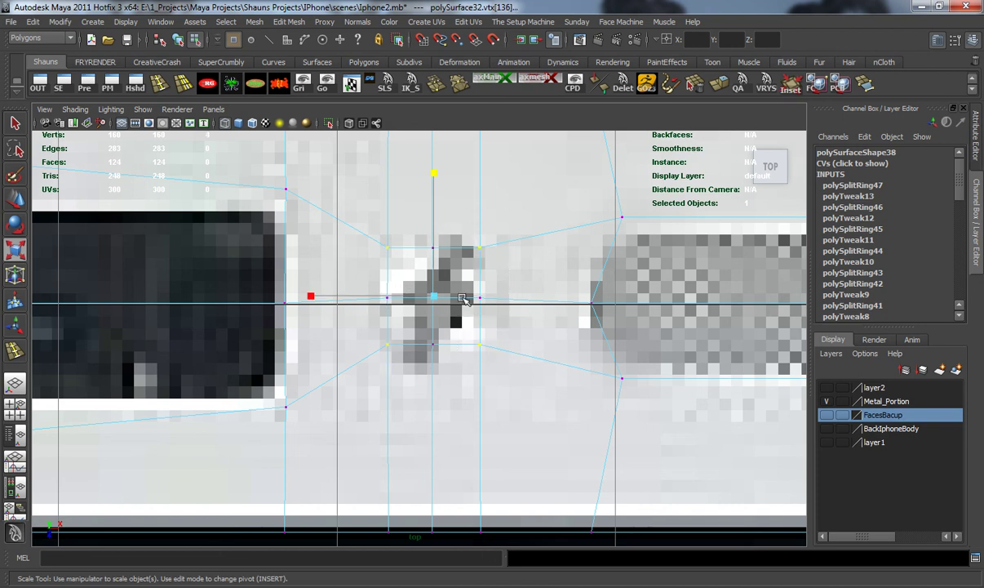
pyautogui.moveTo(437, 178); pyautogui.dragTo(433, 187)
pyautogui.moveTo(310, 297); pyautogui.dragTo(335, 296)
pyautogui.moveTo(358, 233); pyautogui.dragTo(492, 268)
pyautogui.keyDown('shift'); pyautogui.moveTo(370, 326); pyautogui.dragTo(511, 366); pyautogui.keyUp('shift')
pyautogui.moveTo(433, 173); pyautogui.dragTo(432, 177)
# Step: Scale the +X screw's upper and lower centre vertices outward in Z and its two side vertices outward in X
pyautogui.moveTo(421, 225); pyautogui.dragTo(447, 263)
pyautogui.keyDown('shift'); pyautogui.moveTo(423, 325); pyautogui.dragTo(441, 359); pyautogui.keyUp('shift')
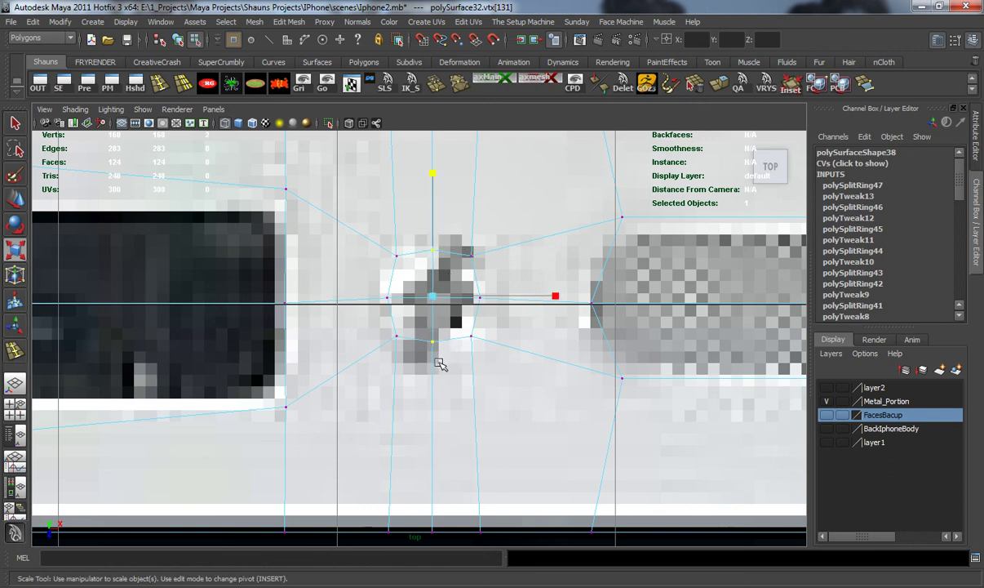
pyautogui.moveTo(430, 171); pyautogui.dragTo(431, 162)
pyautogui.moveTo(377, 292); pyautogui.dragTo(398, 308)
pyautogui.keyDown('shift'); pyautogui.moveTo(469, 286); pyautogui.dragTo(506, 312); pyautogui.keyUp('shift')
pyautogui.moveTo(314, 298); pyautogui.dragTo(296, 296)
# Step: Examine the edge flow around both screws, the grilles and the dock connector against the reference image
pyautogui.scroll(-6, 405, 361)
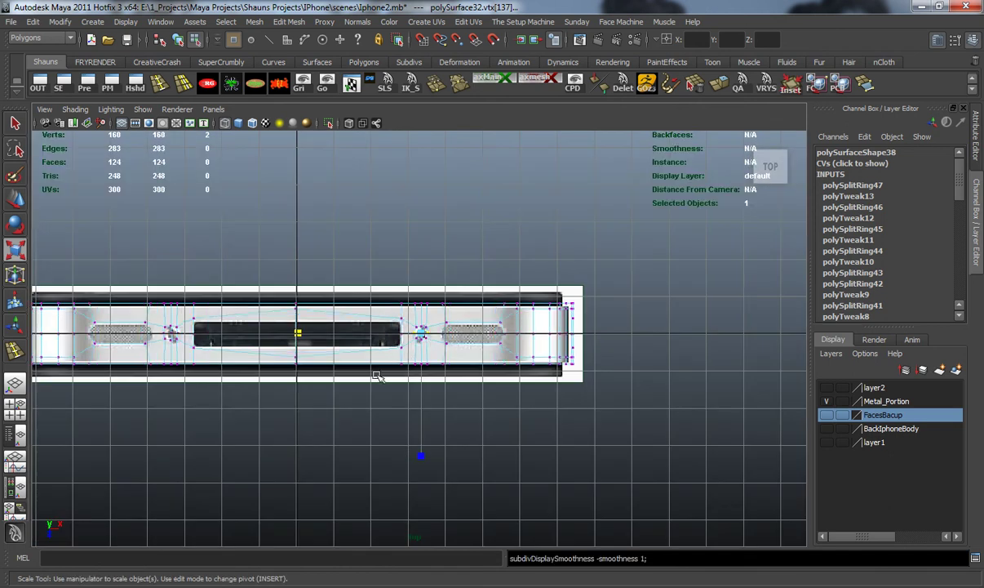
pyautogui.scroll(1, 385, 372)
pyautogui.keyDown('alt'); pyautogui.moveTo(387, 372); pyautogui.dragTo(520, 361, button='middle'); pyautogui.keyUp('alt')
pyautogui.scroll(2, 446, 365)
pyautogui.keyDown('alt'); pyautogui.moveTo(377, 353); pyautogui.dragTo(544, 346, button='middle'); pyautogui.keyUp('alt')
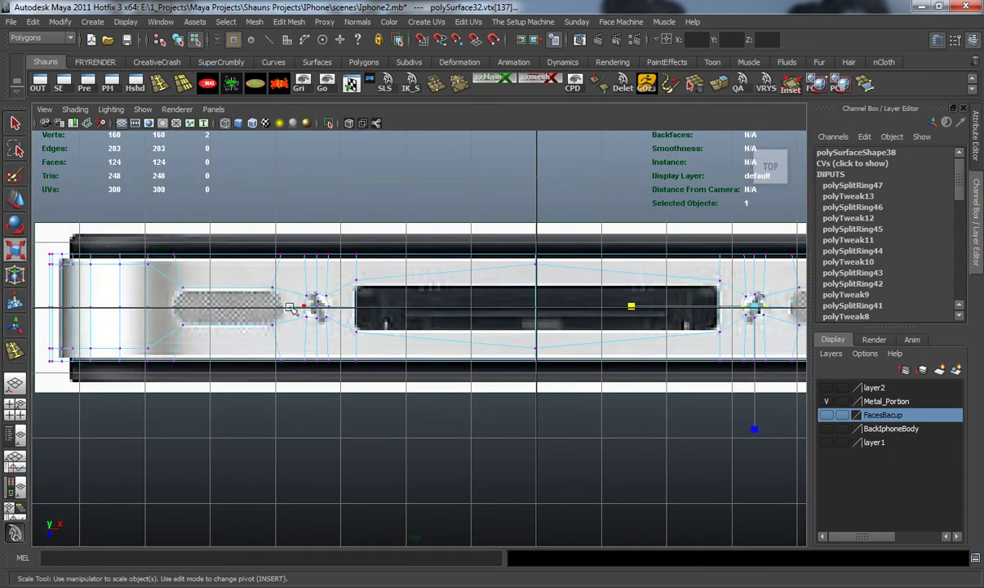
pyautogui.keyDown('alt'); pyautogui.moveTo(349, 339); pyautogui.dragTo(387, 329, button='middle'); pyautogui.keyUp('alt')
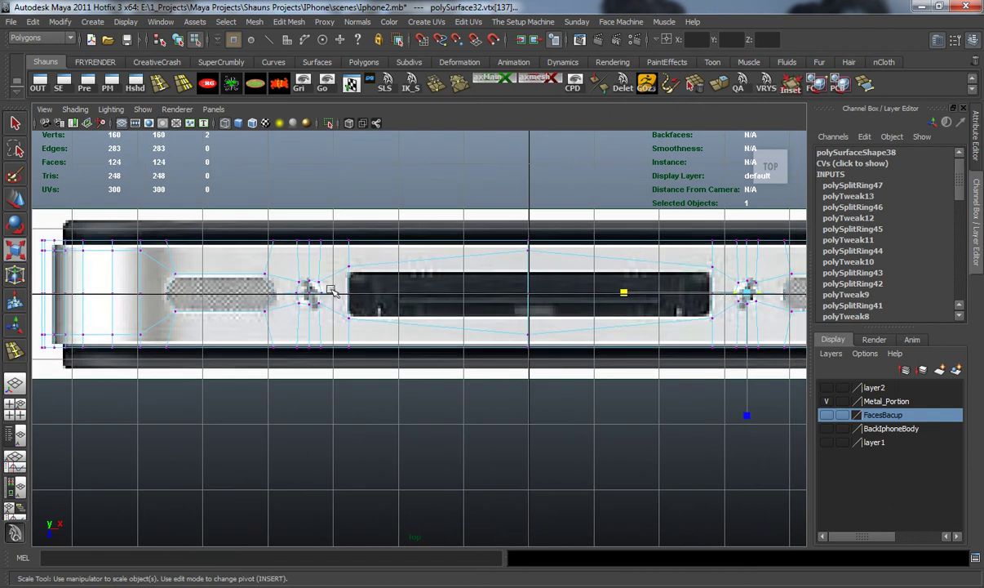
pyautogui.keyDown('alt'); pyautogui.moveTo(627, 342); pyautogui.dragTo(439, 351, button='middle'); pyautogui.keyUp('alt')
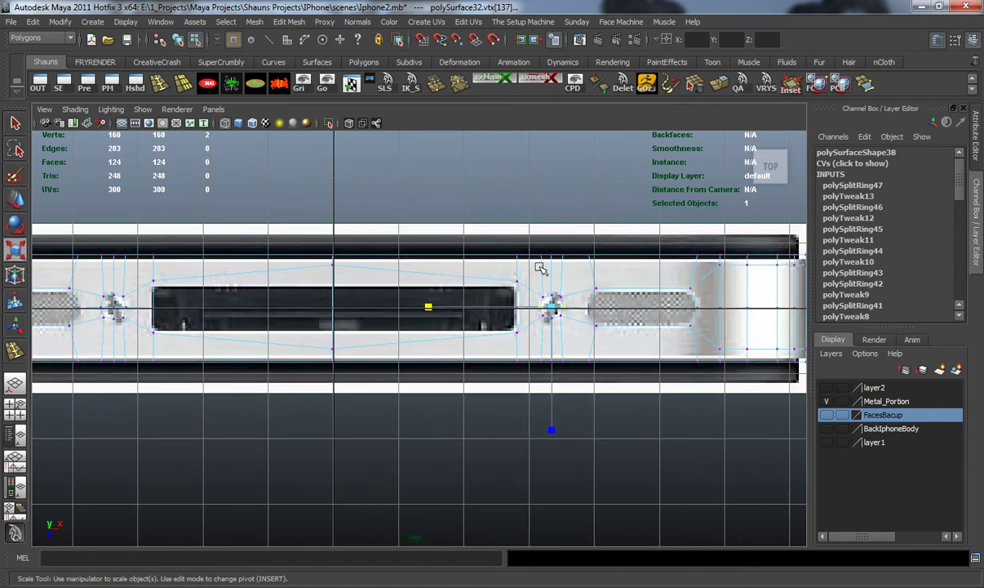
# Step: Switch to the perspective view, return the band to object mode and make layer2 visible
pyautogui.press('space')
pyautogui.press('space')
pyautogui.keyDown('alt'); pyautogui.moveTo(517, 276); pyautogui.dragTo(480, 271); pyautogui.keyUp('alt')
pyautogui.moveTo(568, 224); pyautogui.dragTo(600, 208, button='right')
pyautogui.keyDown('alt'); pyautogui.moveTo(644, 232); pyautogui.dragTo(583, 242); pyautogui.keyUp('alt')
pyautogui.click(700, 377)
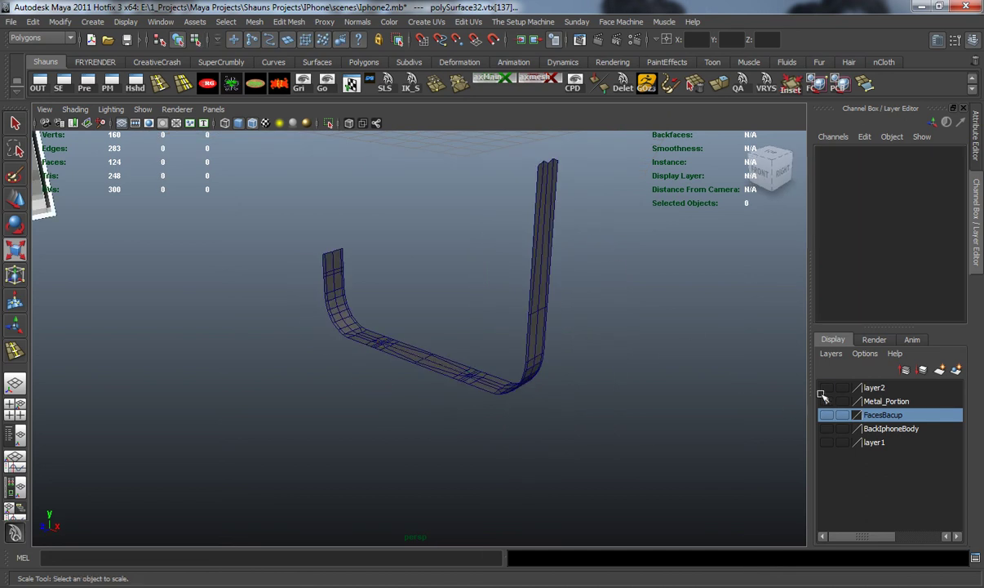
pyautogui.click(827, 388)
# Step: Select the bottom and upper pieces of the metal band and combine them into one mesh
pyautogui.click(533, 268)
pyautogui.scroll(-2, 535, 253)
pyautogui.keyDown('alt'); pyautogui.moveTo(529, 273); pyautogui.dragTo(520, 325, button='middle'); pyautogui.keyUp('alt')
pyautogui.keyDown('shift'); pyautogui.click(503, 174); pyautogui.keyUp('shift')
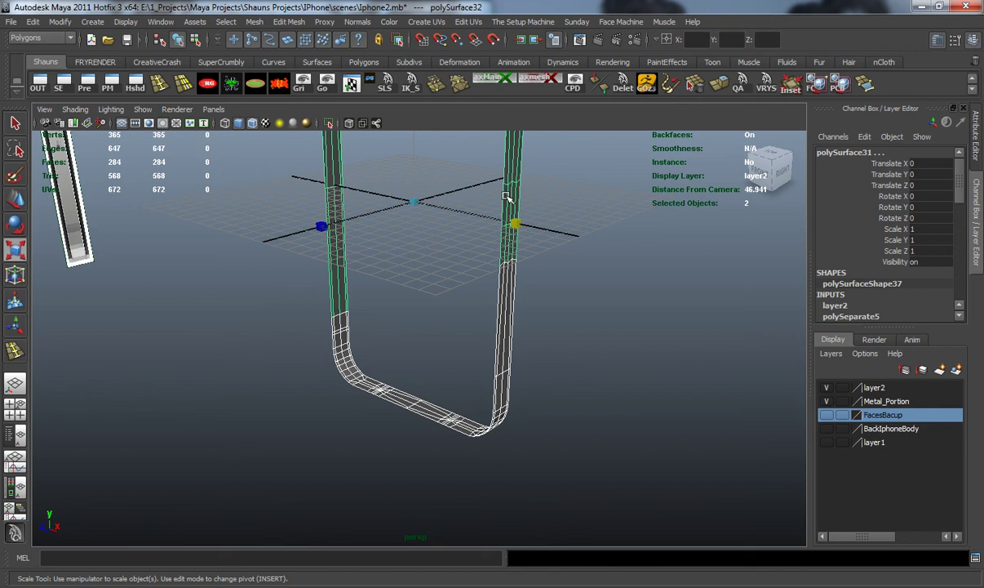
pyautogui.click(255, 21)
pyautogui.click(259, 46)
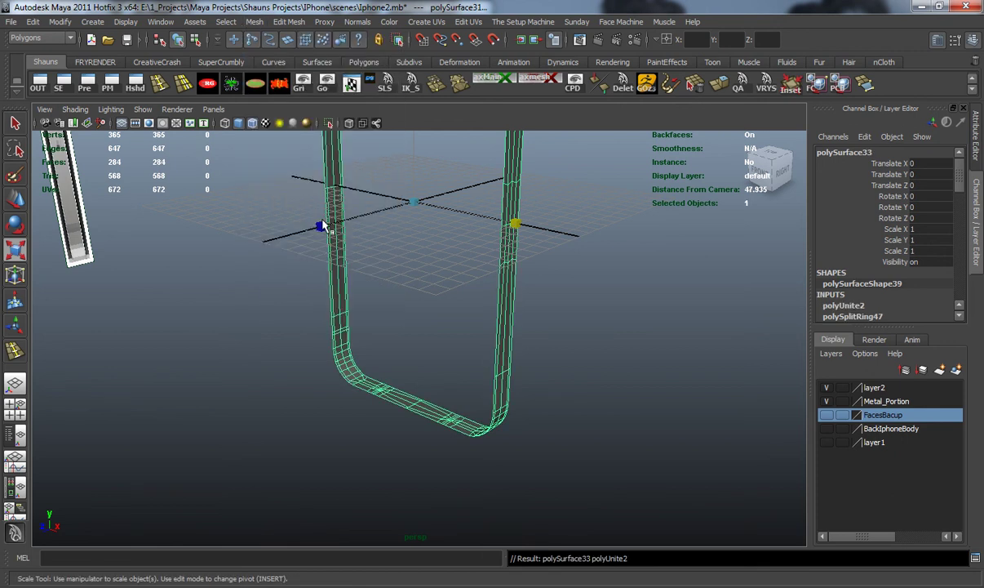
# Step: Select the overlapping seam vertices on both sides of the combined band, merge them and clear the selection
pyautogui.keyDown('alt'); pyautogui.moveTo(312, 222); pyautogui.dragTo(314, 204); pyautogui.keyUp('alt')
pyautogui.press('3')
pyautogui.moveTo(342, 249); pyautogui.dragTo(287, 239, button='right')
pyautogui.moveTo(259, 258); pyautogui.dragTo(394, 325)
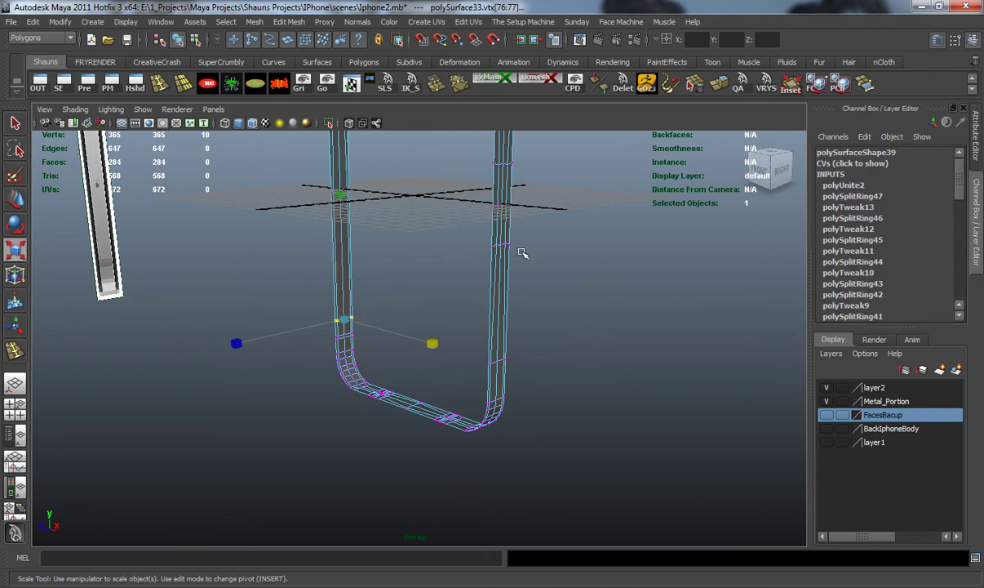
pyautogui.click(434, 88)
pyautogui.press('1')
pyautogui.keyDown('alt'); pyautogui.moveTo(295, 234); pyautogui.dragTo(320, 254, button='right'); pyautogui.keyUp('alt')
pyautogui.keyDown('alt'); pyautogui.moveTo(253, 216); pyautogui.dragTo(206, 278, button='middle'); pyautogui.keyUp('alt')
pyautogui.click(197, 277)
pyautogui.press('1')
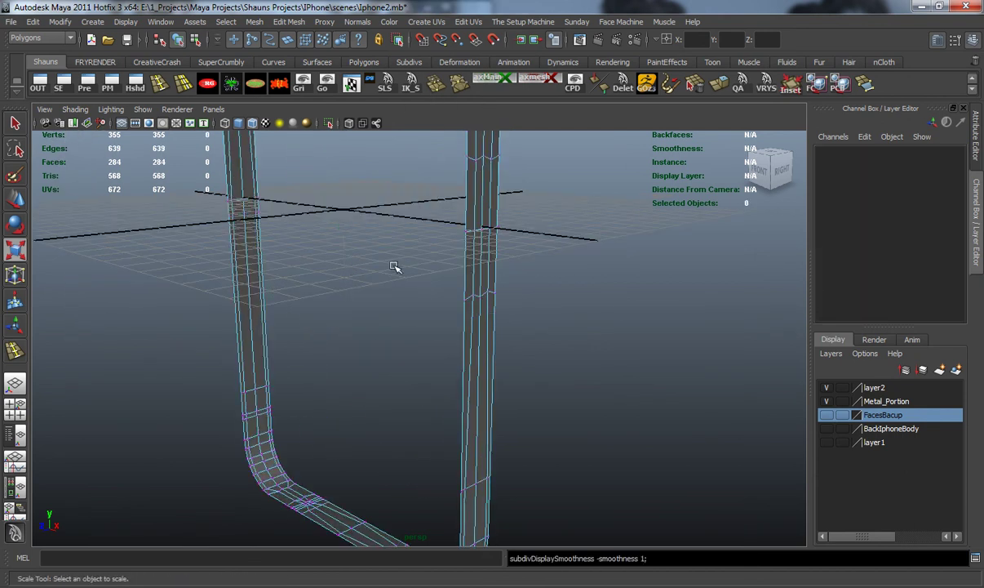
# Step: Try inserting a lengthwise edge loop through the merged seam of the band, and undo it
pyautogui.keyDown('alt'); pyautogui.moveTo(400, 270); pyautogui.dragTo(373, 251, button='right'); pyautogui.keyUp('alt')
pyautogui.keyDown('alt'); pyautogui.moveTo(373, 250); pyautogui.dragTo(335, 229); pyautogui.keyUp('alt')
pyautogui.click(160, 84)
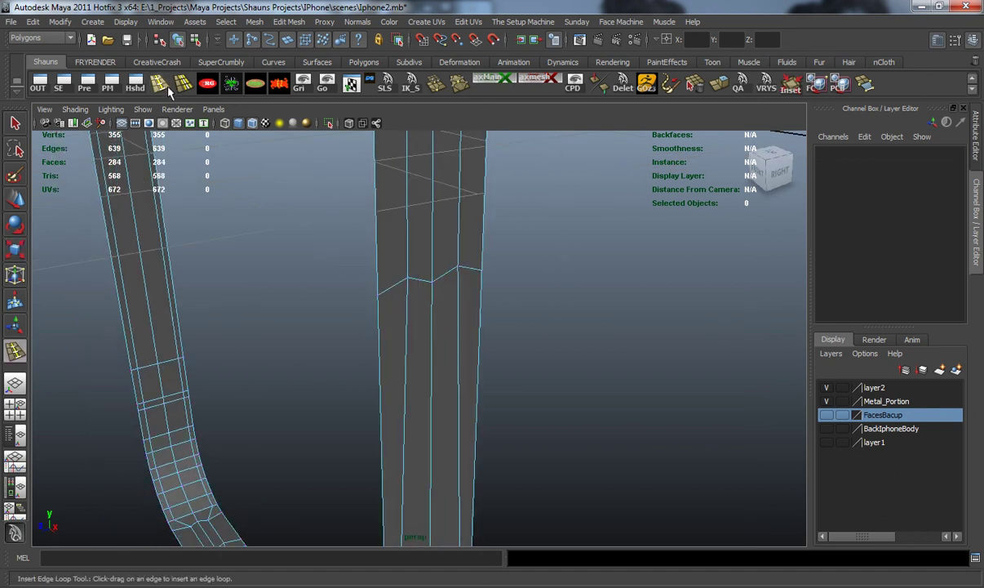
pyautogui.moveTo(418, 280); pyautogui.dragTo(420, 280)
pyautogui.keyDown('alt'); pyautogui.moveTo(284, 378); pyautogui.dragTo(312, 194, button='middle'); pyautogui.keyUp('alt')
pyautogui.keyDown('alt'); pyautogui.moveTo(312, 193); pyautogui.dragTo(308, 273); pyautogui.keyUp('alt')
pyautogui.hotkey('ctrl', 'z')
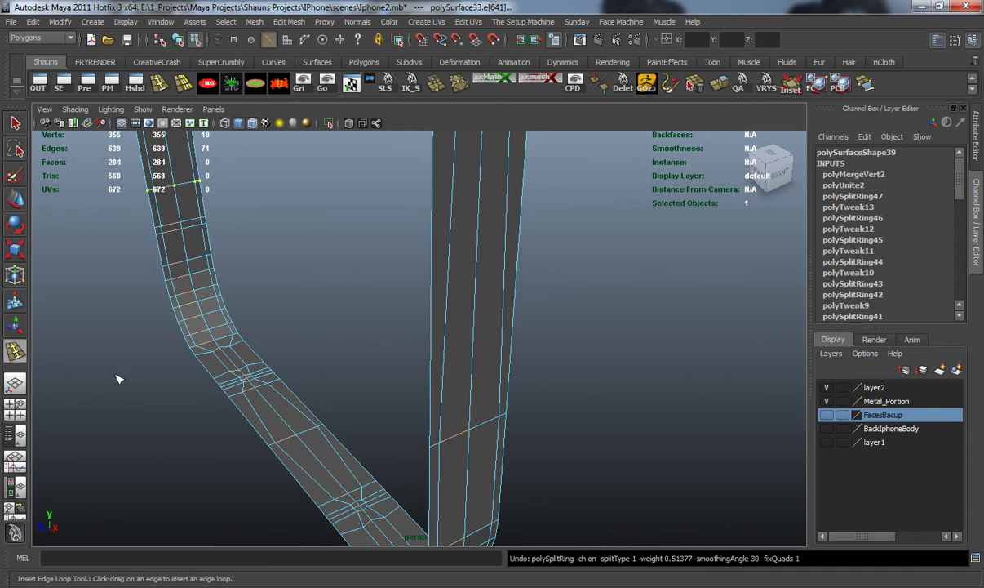
# Step: Inspect the vertices and edge flow around the whole merged band from several angles, and return to object mode
pyautogui.keyDown('alt'); pyautogui.moveTo(156, 353); pyautogui.dragTo(175, 361); pyautogui.keyUp('alt')
pyautogui.press('w')
pyautogui.click(340, 321)
pyautogui.keyDown('alt'); pyautogui.moveTo(398, 287); pyautogui.dragTo(403, 261, button='right'); pyautogui.keyUp('alt')
pyautogui.keyDown('alt'); pyautogui.moveTo(403, 262); pyautogui.dragTo(405, 330, button='middle'); pyautogui.keyUp('alt')
pyautogui.keyDown('alt'); pyautogui.moveTo(405, 330); pyautogui.dragTo(343, 340); pyautogui.keyUp('alt')
pyautogui.moveTo(407, 307); pyautogui.dragTo(368, 308, button='right')
pyautogui.moveTo(295, 347)
pyautogui.keyDown('alt'); pyautogui.mouseDown()
pyautogui.moveTo(301, 355)
pyautogui.moveTo(295, 333)
pyautogui.mouseUp(); pyautogui.keyUp('alt')
pyautogui.keyDown('alt'); pyautogui.moveTo(294, 333); pyautogui.dragTo(280, 295, button='middle'); pyautogui.keyUp('alt')
pyautogui.moveTo(165, 296); pyautogui.dragTo(569, 516)
pyautogui.click(552, 425)
pyautogui.keyDown('alt'); pyautogui.moveTo(421, 293); pyautogui.dragTo(488, 377); pyautogui.keyUp('alt')
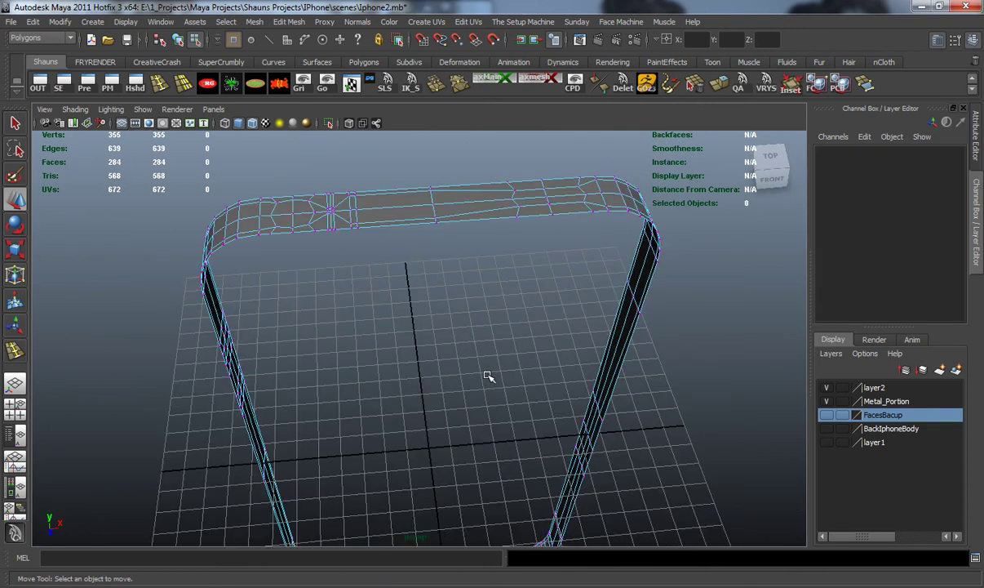
pyautogui.moveTo(377, 212); pyautogui.dragTo(406, 192, button='right')
pyautogui.keyDown('alt'); pyautogui.moveTo(385, 264); pyautogui.dragTo(426, 277); pyautogui.keyUp('alt')
pyautogui.keyDown('alt'); pyautogui.moveTo(427, 278); pyautogui.dragTo(430, 304, button='middle'); pyautogui.keyUp('alt')
pyautogui.scroll(3, 430, 304)
pyautogui.keyDown('alt'); pyautogui.moveTo(427, 308); pyautogui.dragTo(396, 292); pyautogui.keyUp('alt')
pyautogui.keyDown('alt'); pyautogui.moveTo(426, 371); pyautogui.dragTo(516, 379); pyautogui.keyUp('alt')
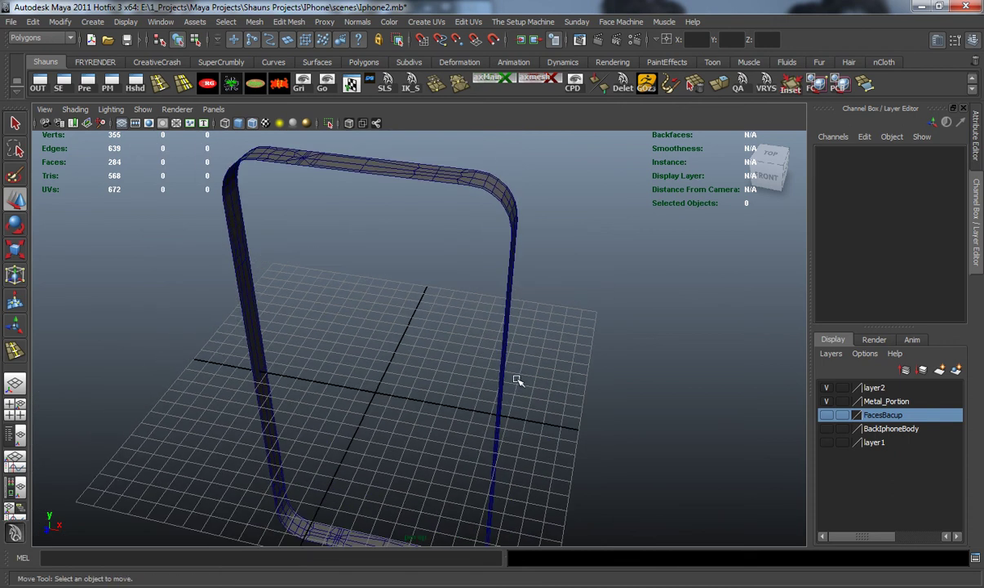
# Step: Delete the display layer layer2
pyautogui.rightClick(880, 391)
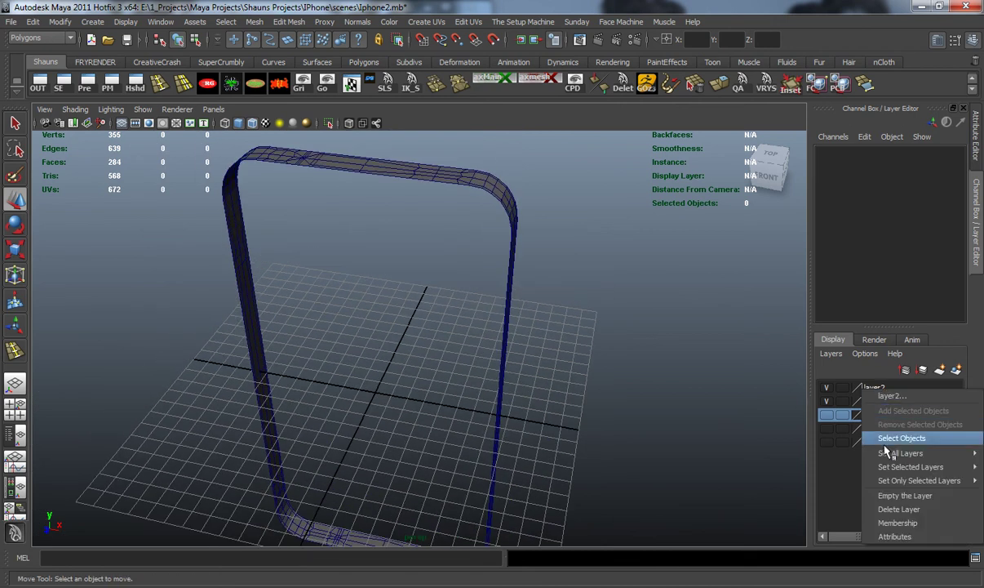
pyautogui.click(838, 477)
pyautogui.keyDown('alt'); pyautogui.moveTo(575, 374); pyautogui.dragTo(595, 399); pyautogui.keyUp('alt')
# Step: Save the scene under the new file name Iphone3.mb in the project's scenes folder
pyautogui.click(11, 22)
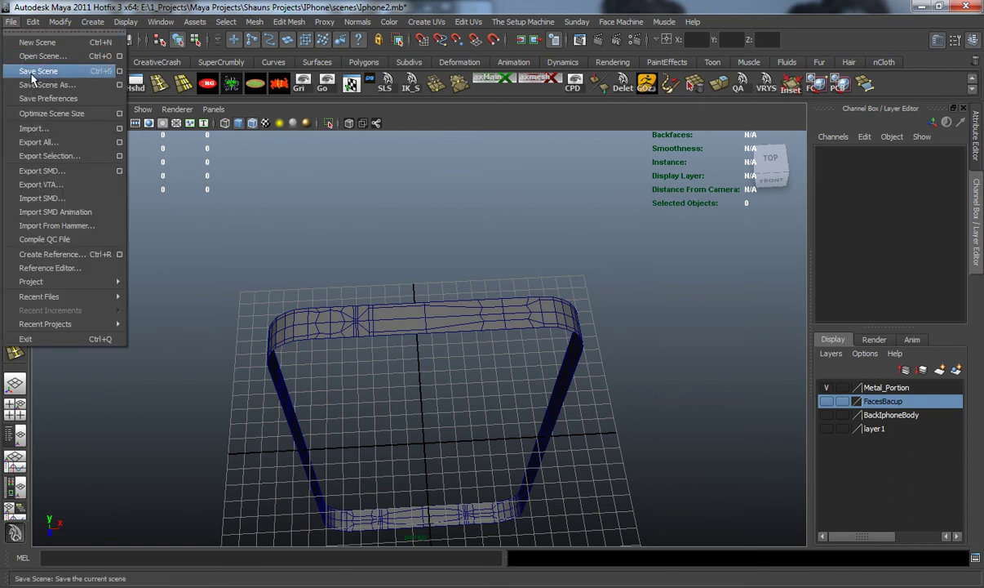
pyautogui.click(41, 83)
pyautogui.click(324, 156)
pyautogui.click(315, 470)
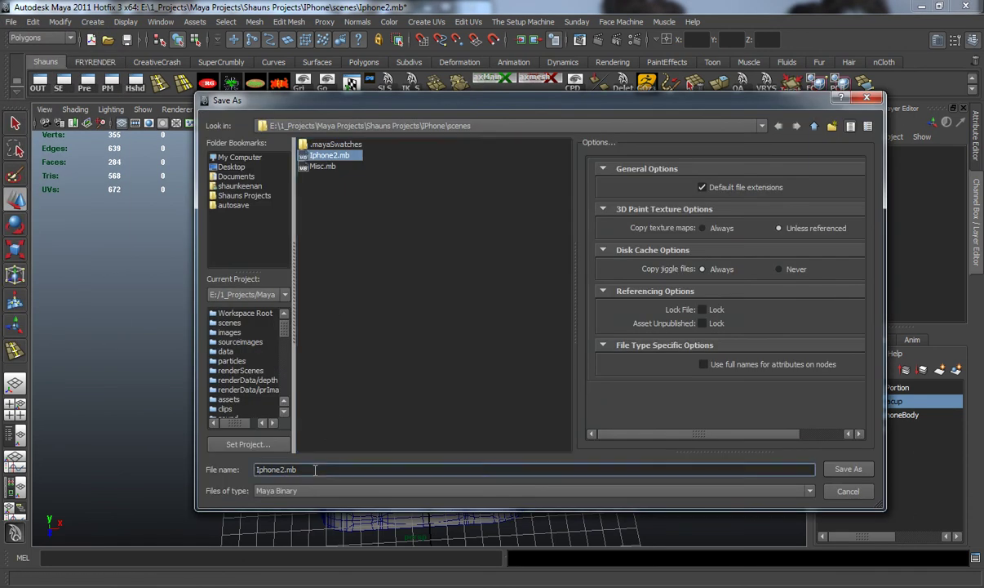
pyautogui.press('BackSpace')
pyautogui.write('3')
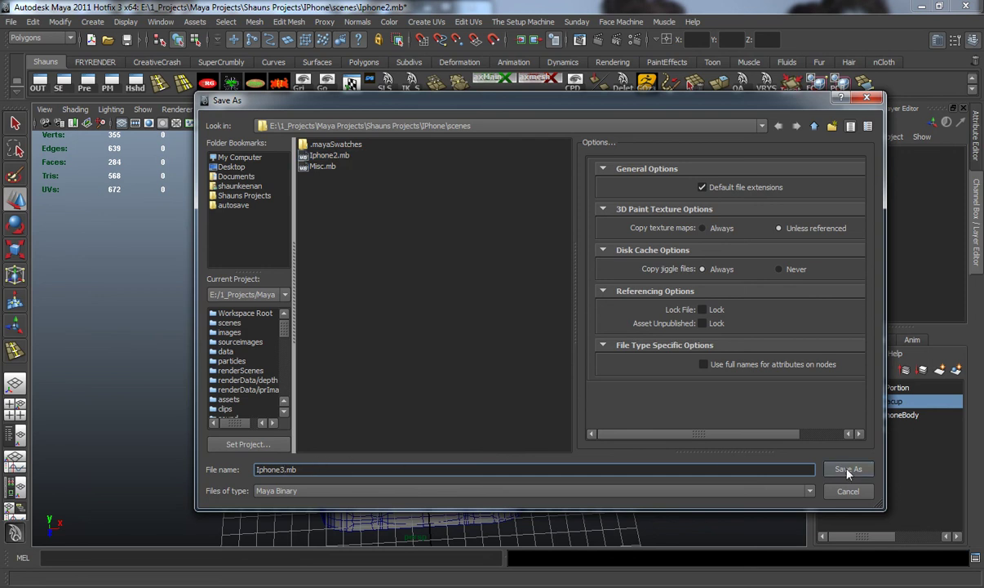
pyautogui.click(848, 472)
# Step: Examine the mesh along the band's upper end, rounded corner and sides
pyautogui.scroll(5, 433, 269)
pyautogui.keyDown('alt'); pyautogui.moveTo(495, 255); pyautogui.dragTo(418, 270, button='middle'); pyautogui.keyUp('alt')
pyautogui.scroll(3, 417, 270)
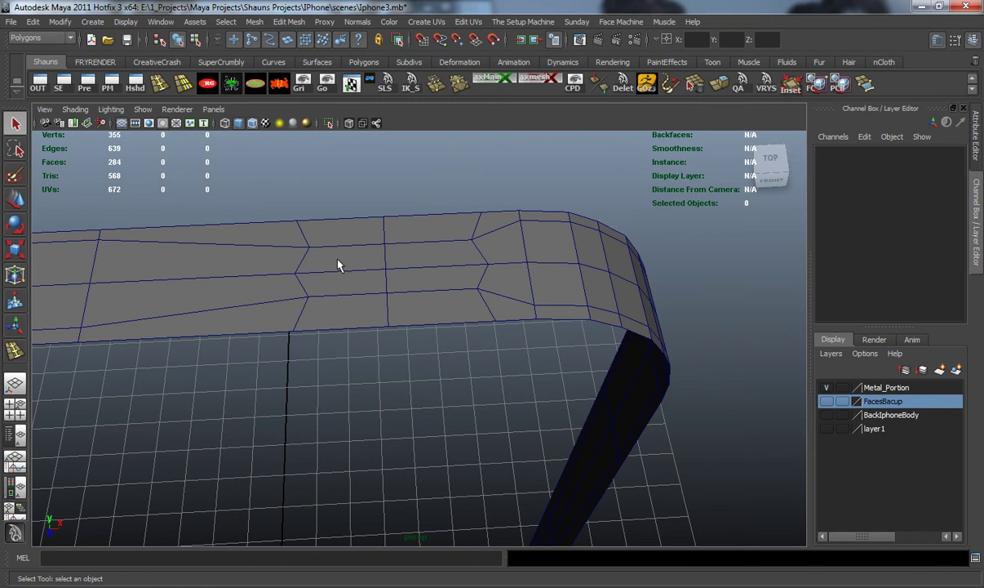
pyautogui.scroll(-5, 351, 282)
pyautogui.keyDown('alt'); pyautogui.moveTo(361, 304); pyautogui.dragTo(367, 292, button='middle'); pyautogui.keyUp('alt')
pyautogui.keyDown('alt'); pyautogui.moveTo(368, 291); pyautogui.dragTo(397, 296, button='right'); pyautogui.keyUp('alt')
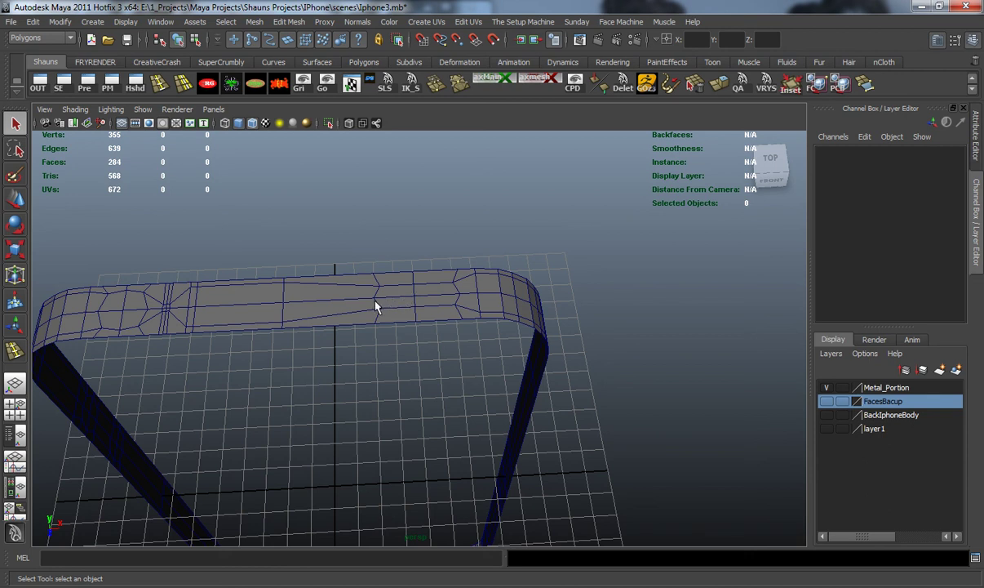
pyautogui.keyDown('alt'); pyautogui.moveTo(376, 363); pyautogui.dragTo(263, 291); pyautogui.keyUp('alt')
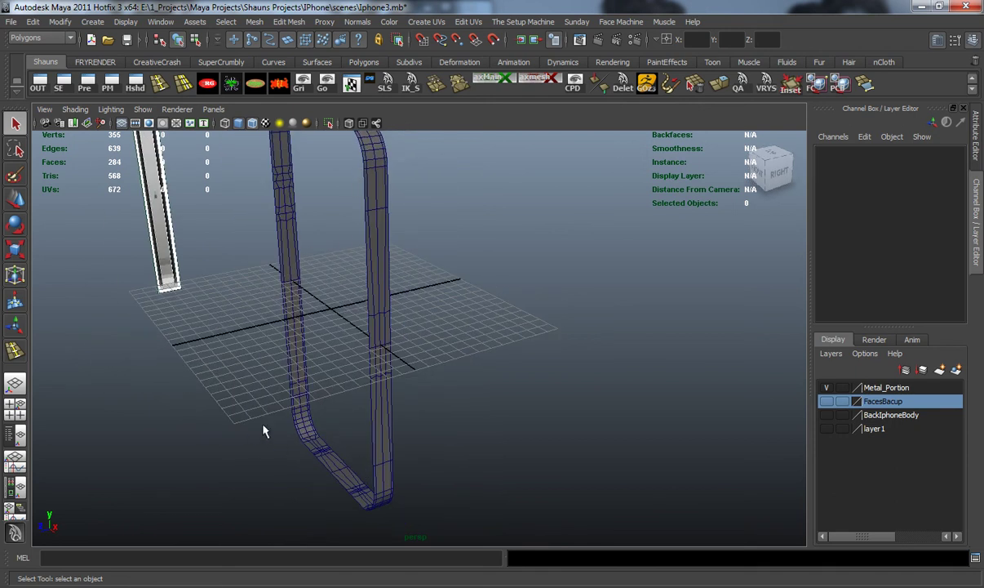